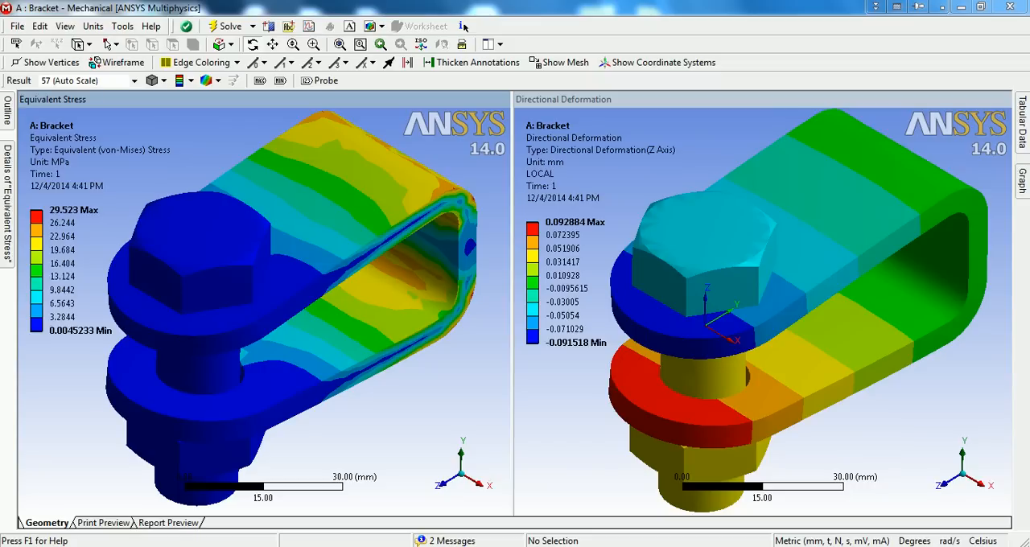
# Switch to the Workbench project and add a second Static Structural system beside the Bracket system
pyautogui.click(610, 541)
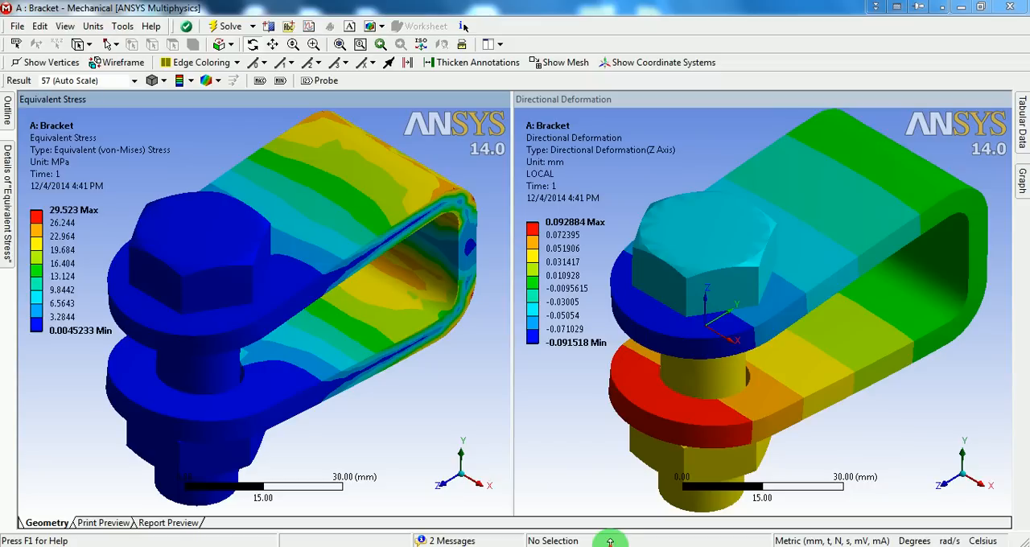
pyautogui.click(538, 544)
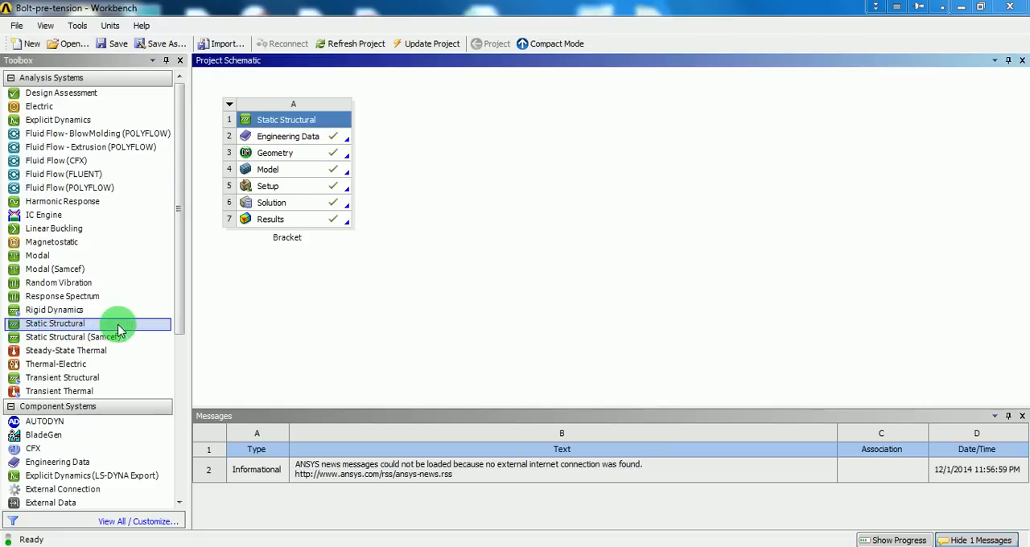
pyautogui.moveTo(61, 325); pyautogui.dragTo(453, 193)
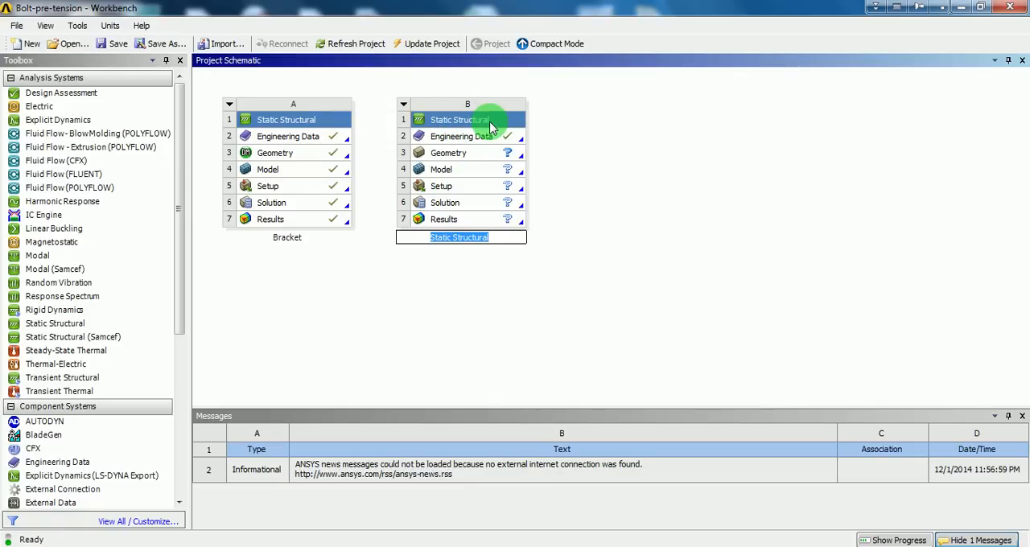
# Rename the new Static Structural system as Bracket-assy
pyautogui.click(491, 126)
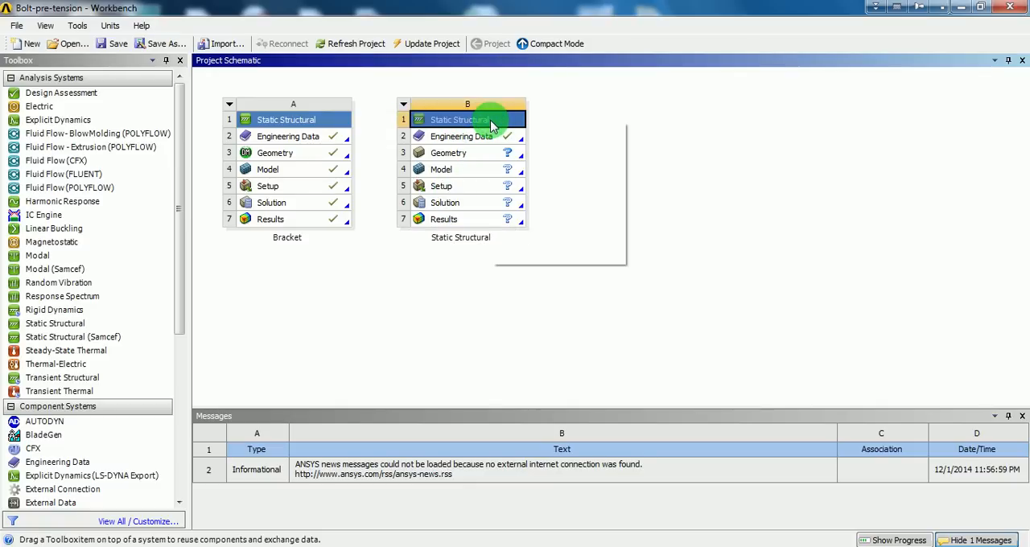
pyautogui.rightClick(491, 127)
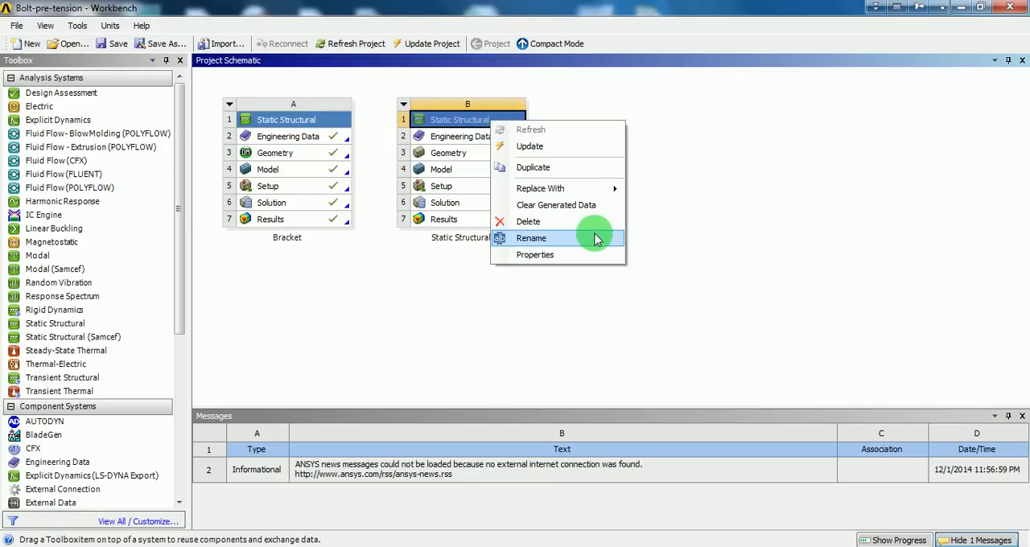
pyautogui.click(559, 239)
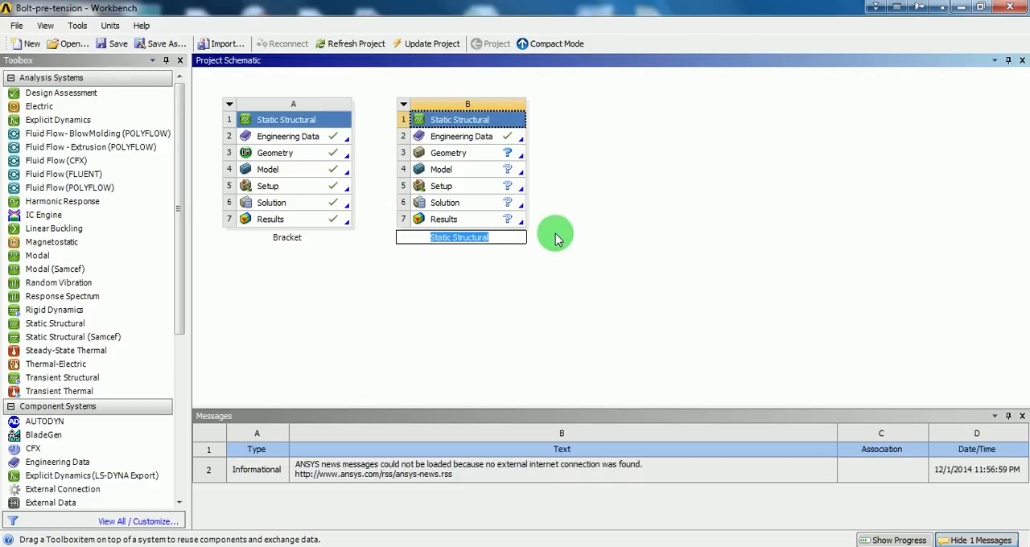
pyautogui.write('Brac')
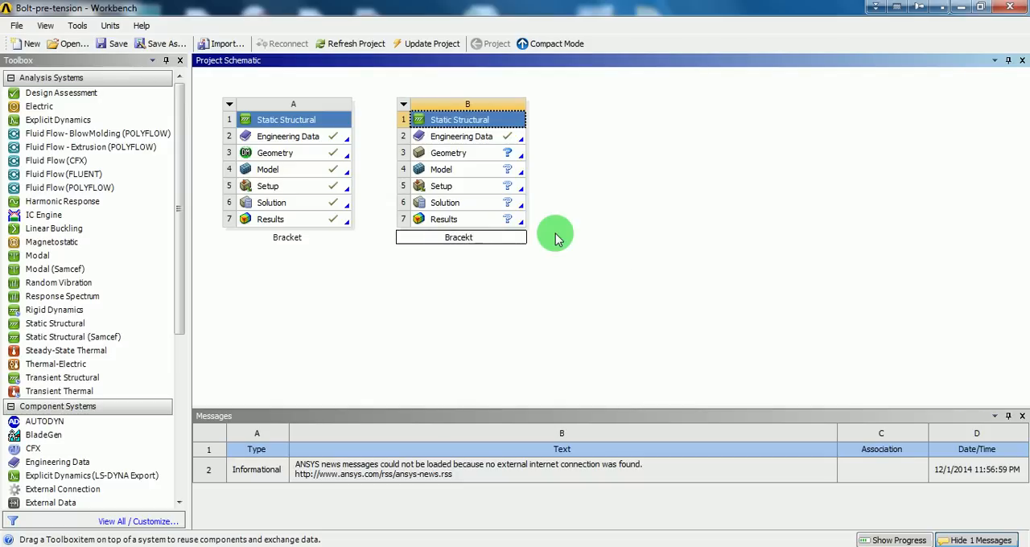
pyautogui.write('ket-assy')
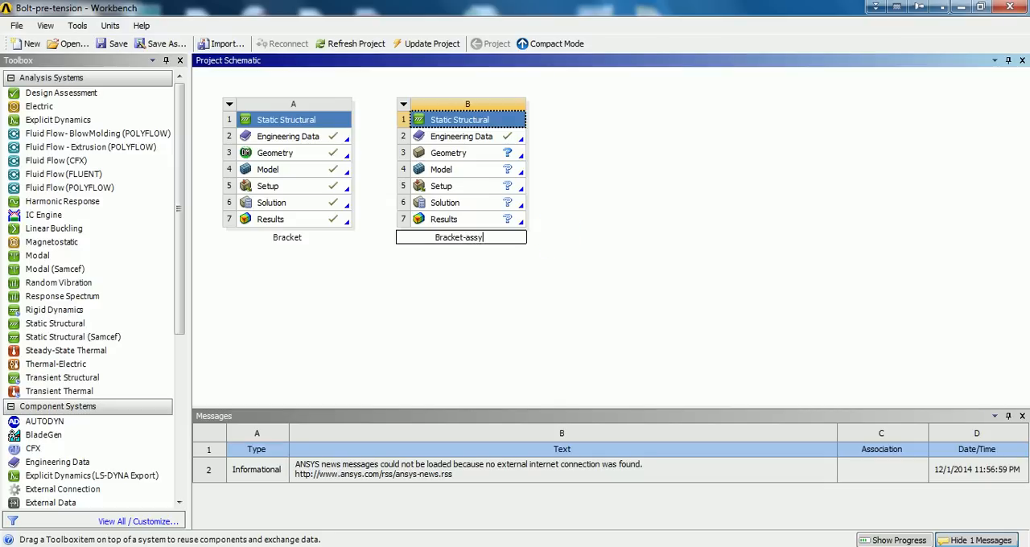
pyautogui.click(556, 236)
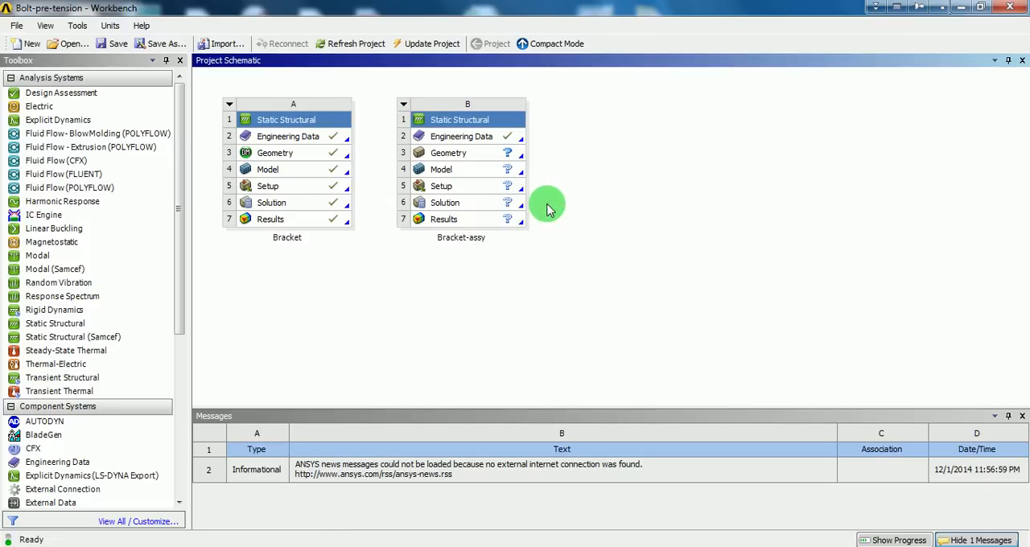
# Open the Engineering Data of the Bracket-assy system and check which unit system is active
pyautogui.doubleClick(476, 142)
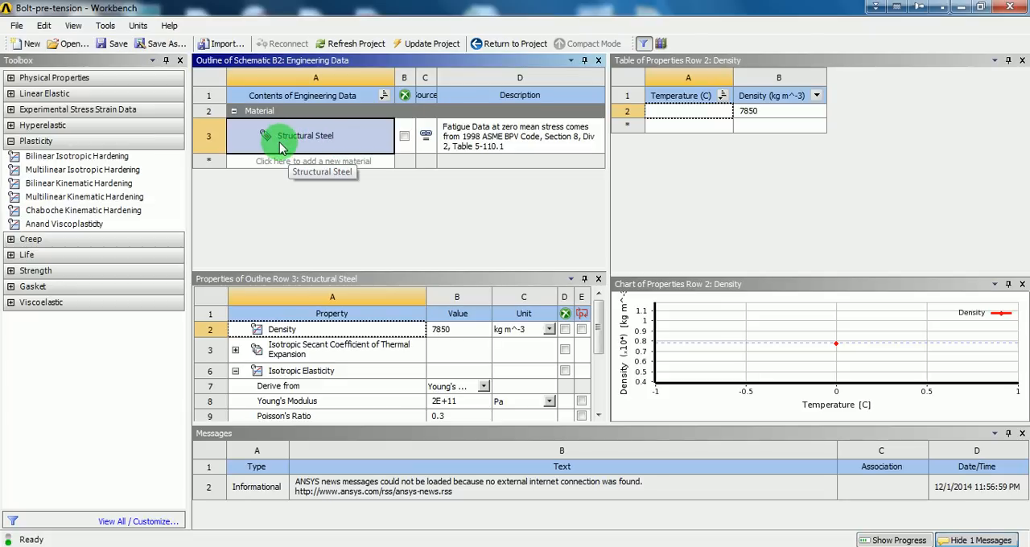
pyautogui.click(138, 24)
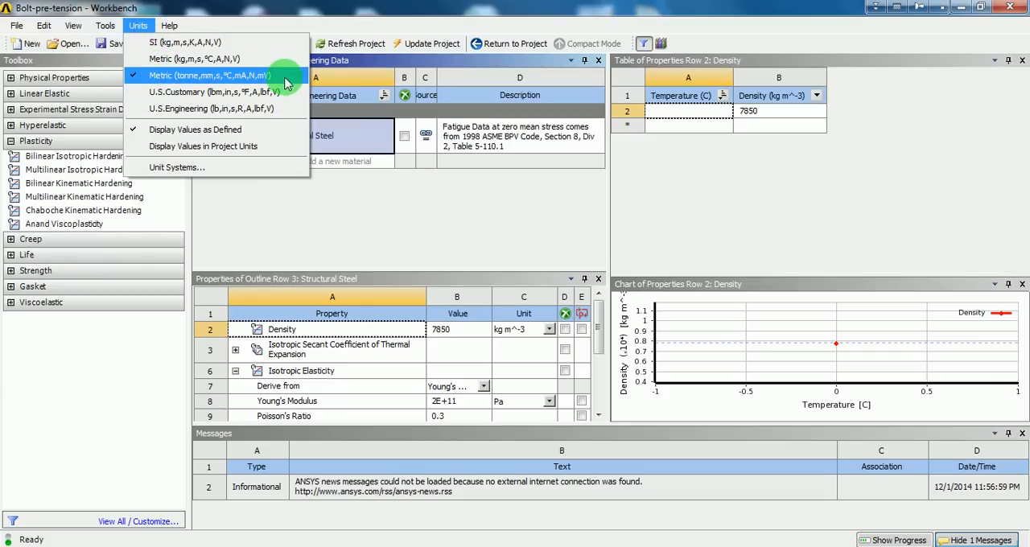
pyautogui.click(415, 214)
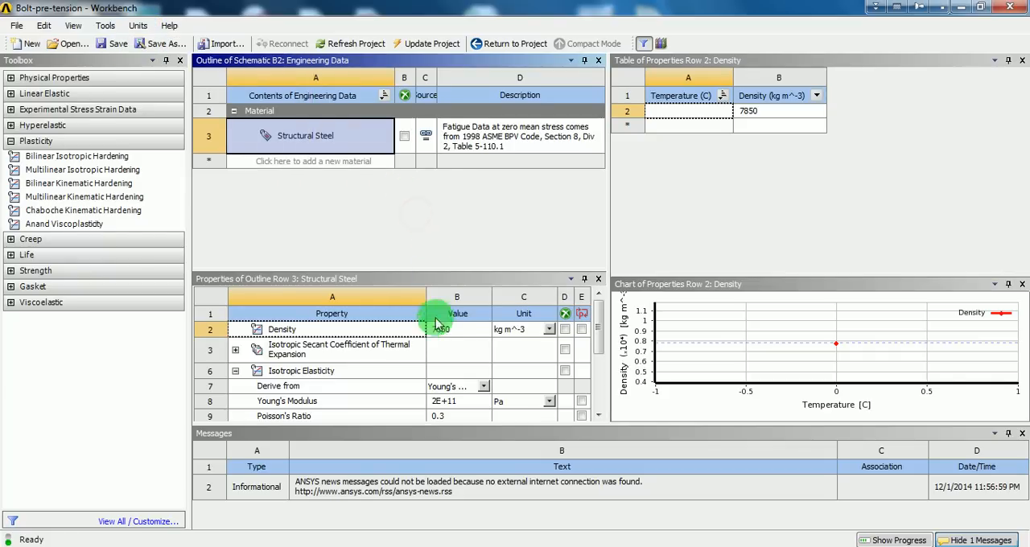
# Change Structural Steel's density unit to tonne mm^-3 and its Young's Modulus unit to MPa
pyautogui.click(549, 330)
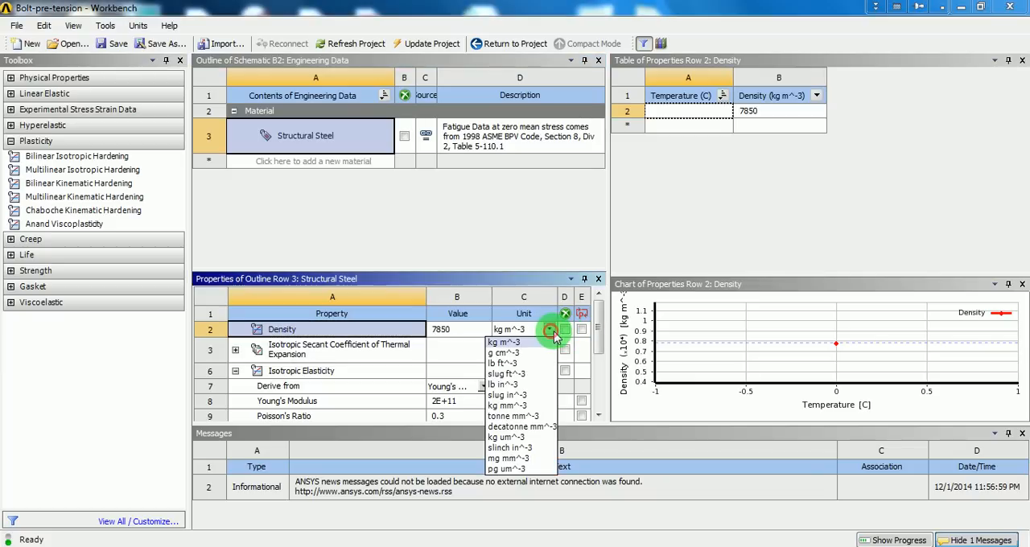
pyautogui.click(515, 416)
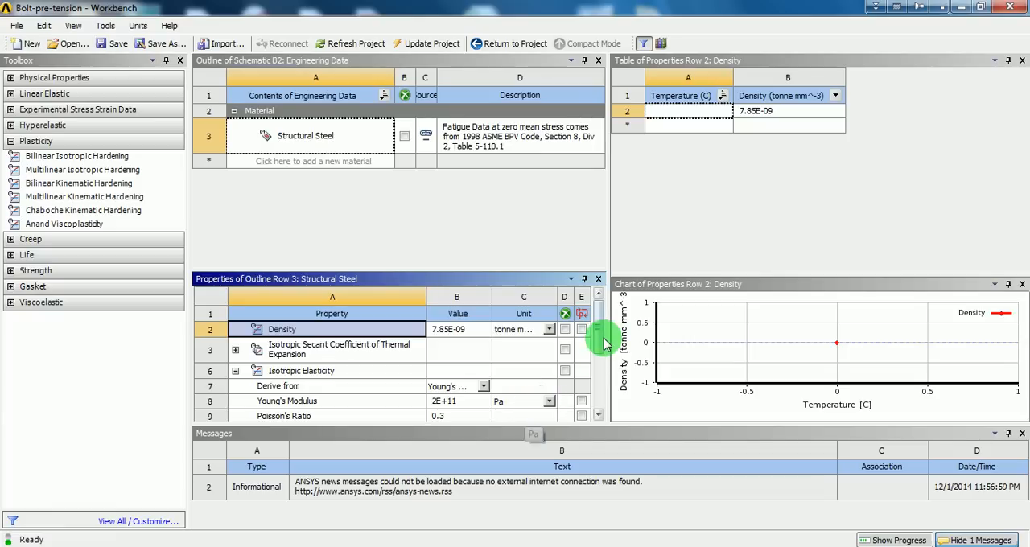
pyautogui.scroll(-3, 603, 338)
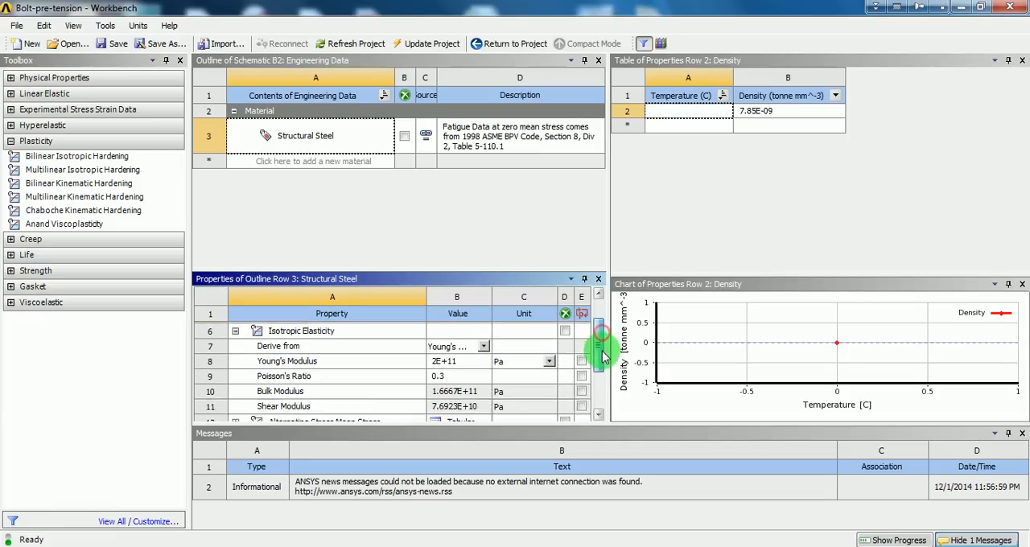
pyautogui.click(550, 351)
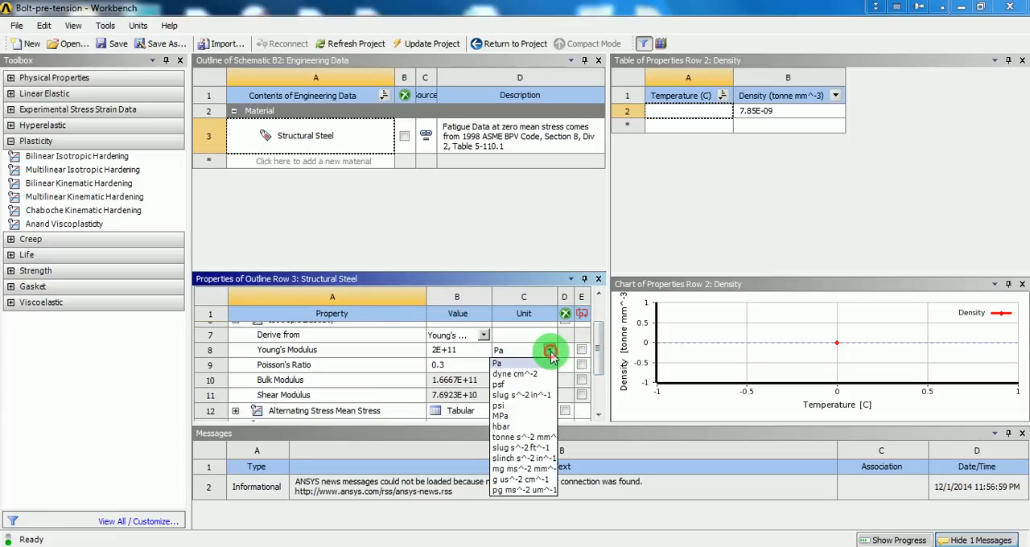
pyautogui.click(511, 416)
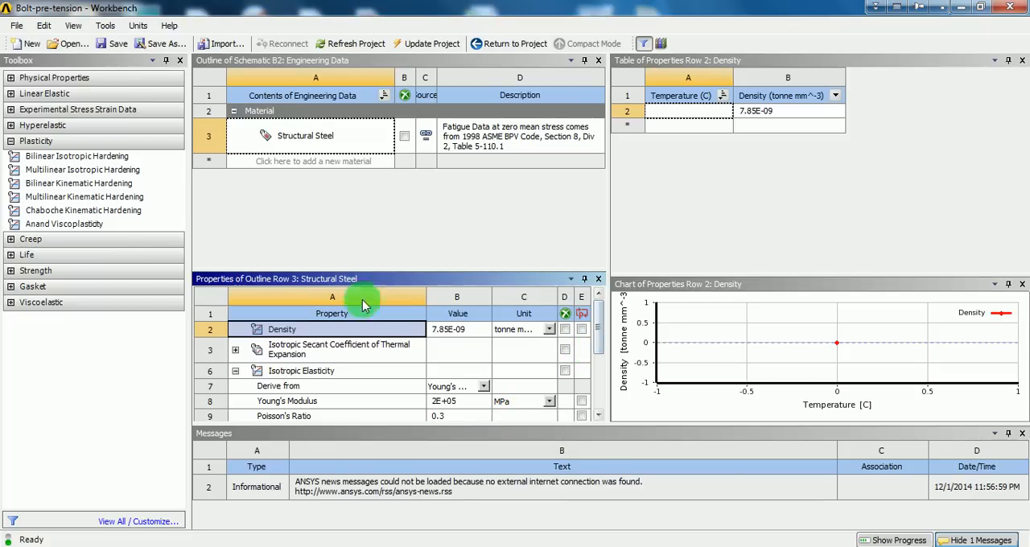
# Add Bilinear Isotropic Hardening to Structural Steel, with Yield Strength and Tangent Modulus both in MPa
pyautogui.click(88, 159)
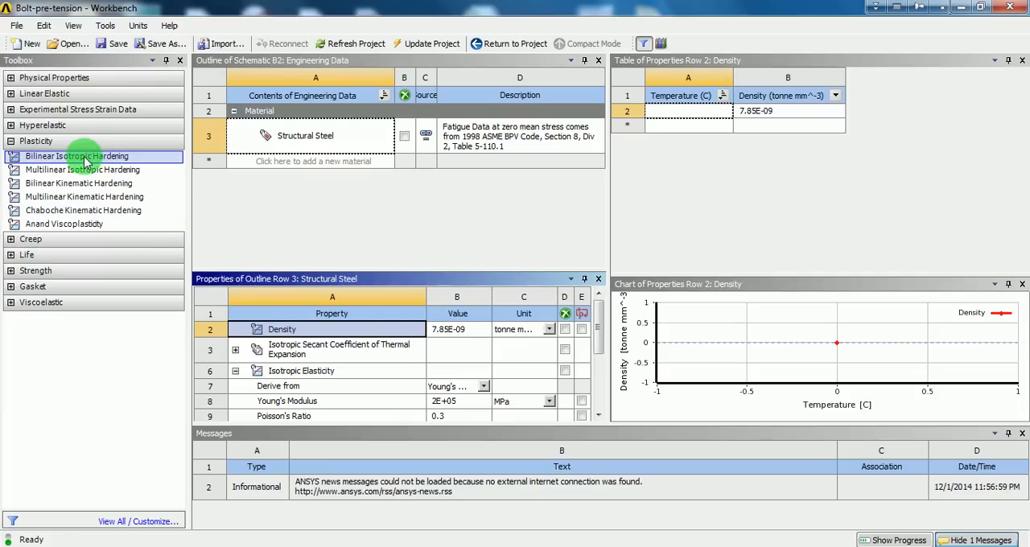
pyautogui.doubleClick(81, 157)
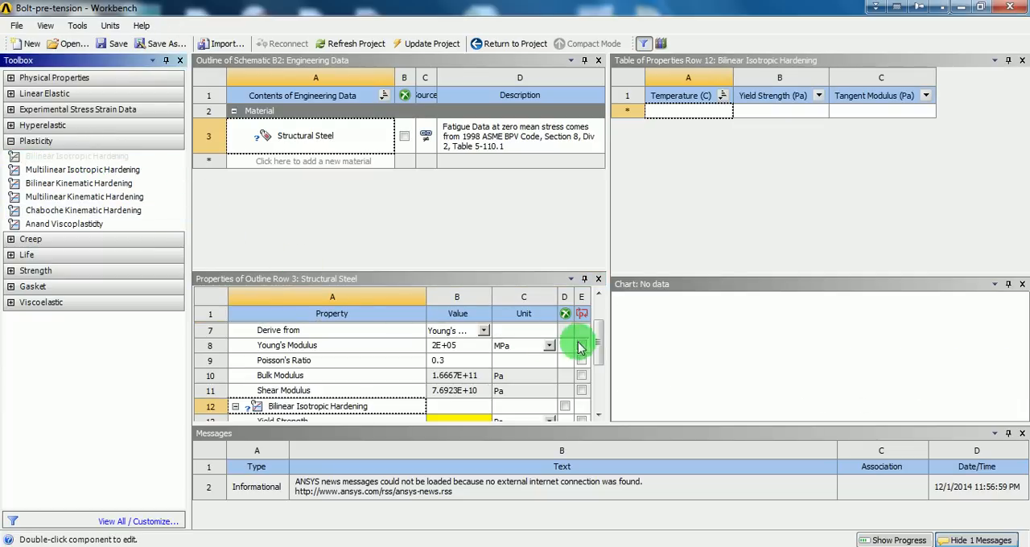
pyautogui.moveTo(597, 340); pyautogui.dragTo(600, 361)
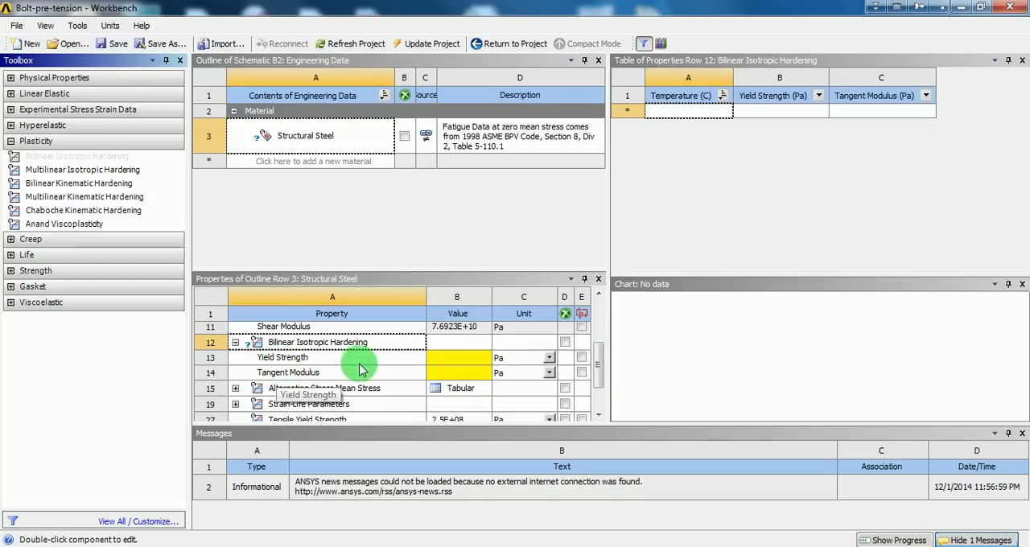
pyautogui.click(550, 360)
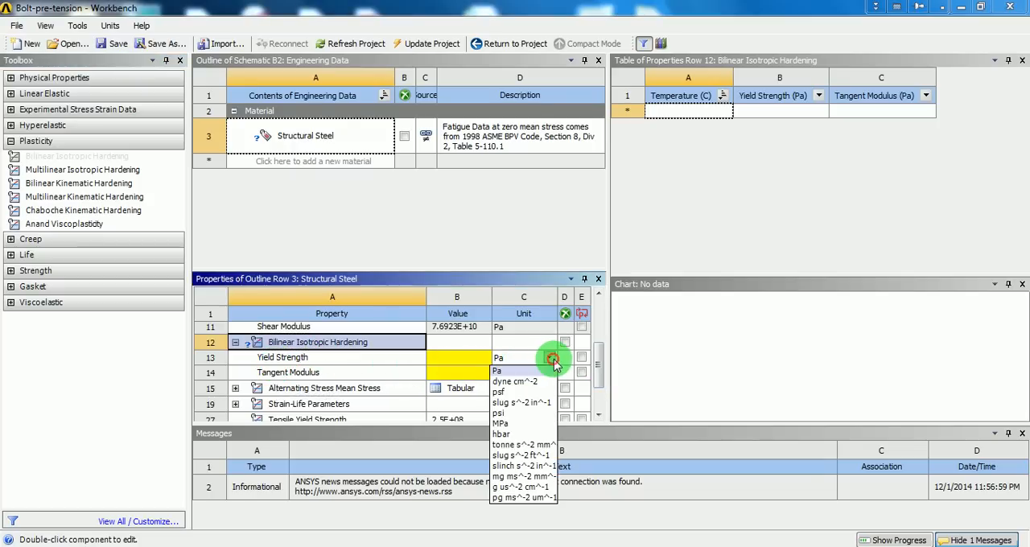
pyautogui.click(503, 424)
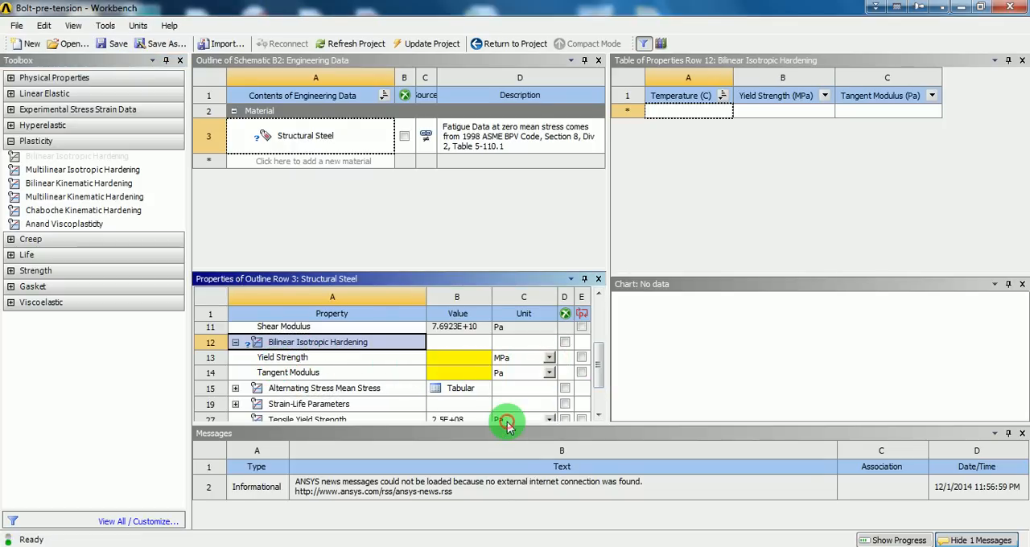
pyautogui.click(550, 374)
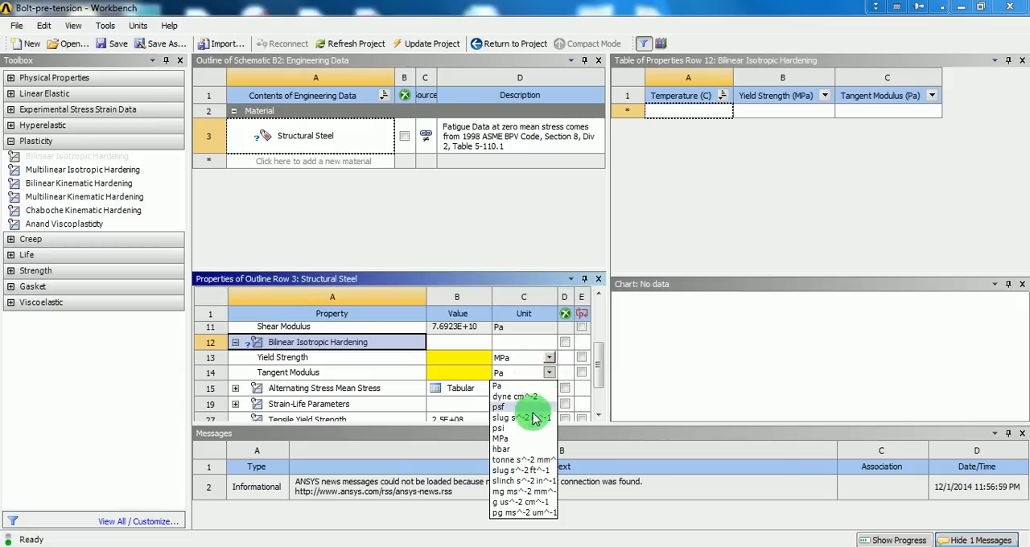
pyautogui.click(525, 439)
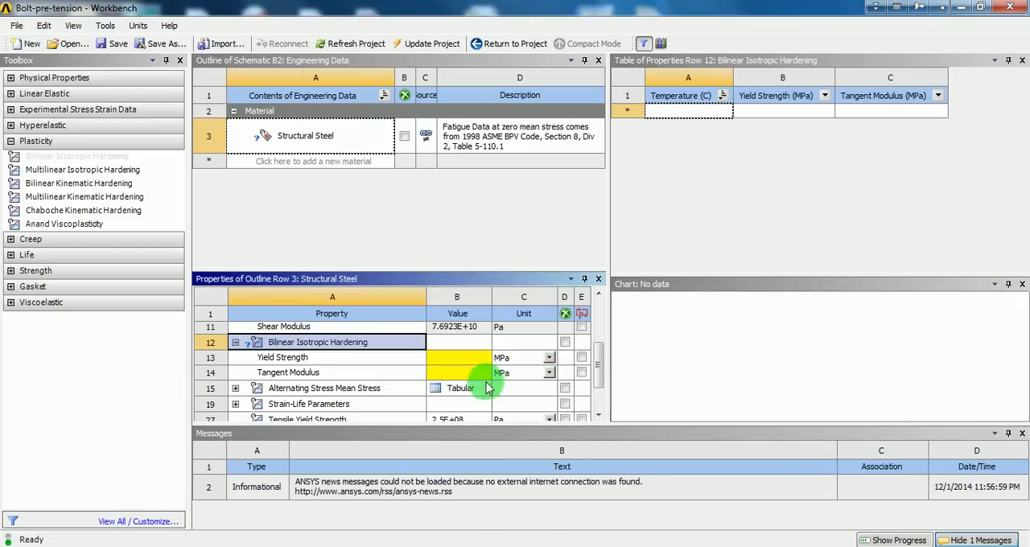
# Set the Yield Strength of the Bilinear Isotropic Hardening model to 250 MPa
pyautogui.click(471, 360)
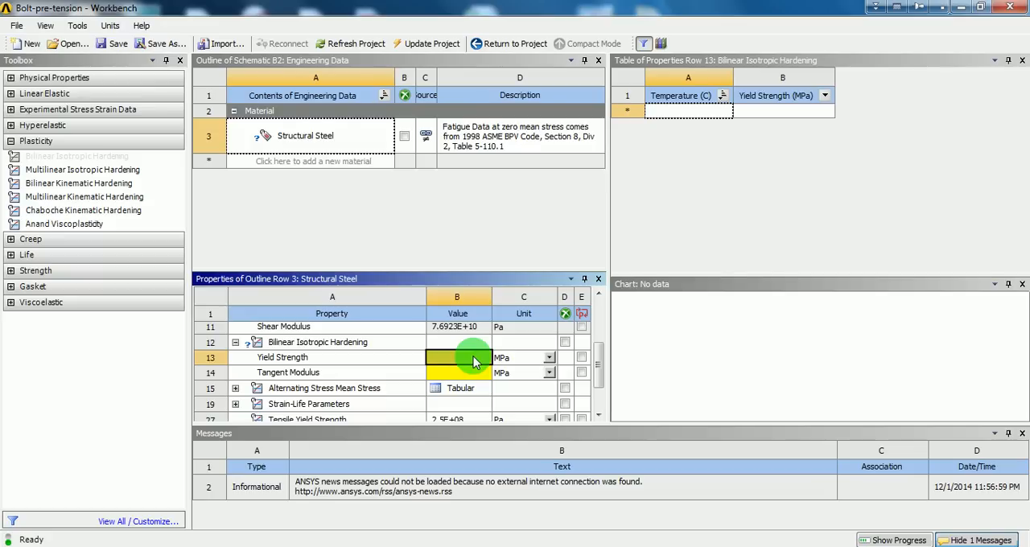
pyautogui.press('Down')
pyautogui.press('Up')
pyautogui.press('Down')
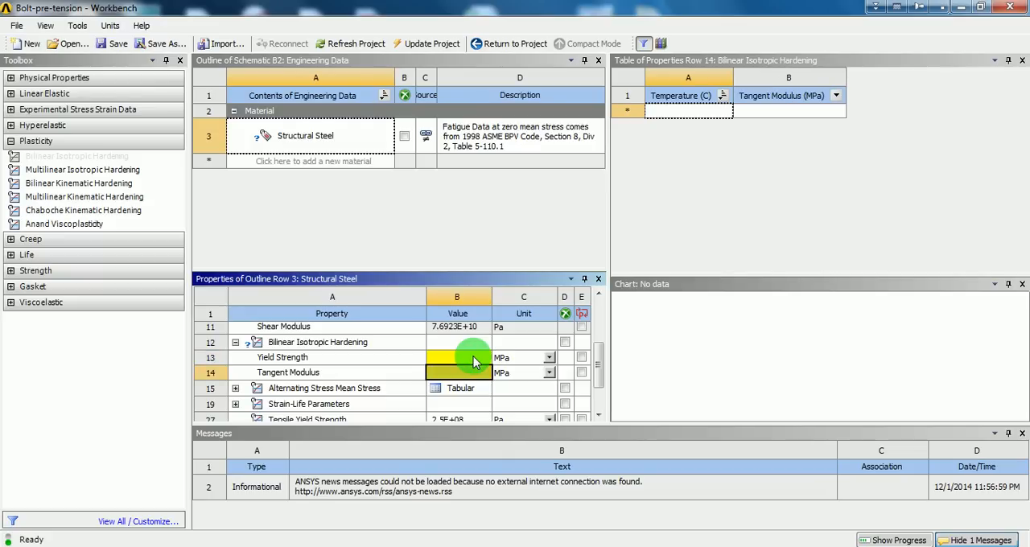
pyautogui.press('Num_Lock')
pyautogui.press('Up')
pyautogui.write('250')
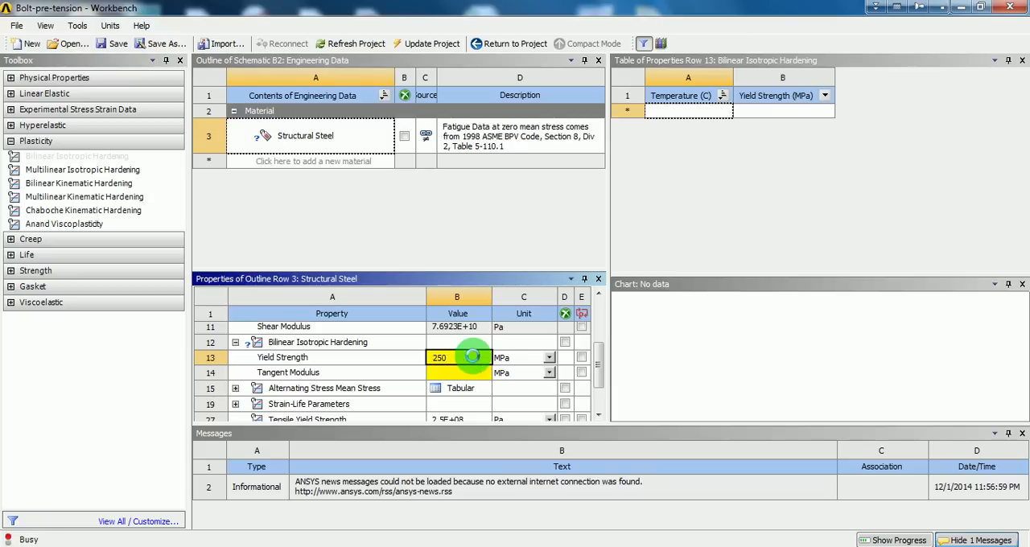
pyautogui.press('Return')
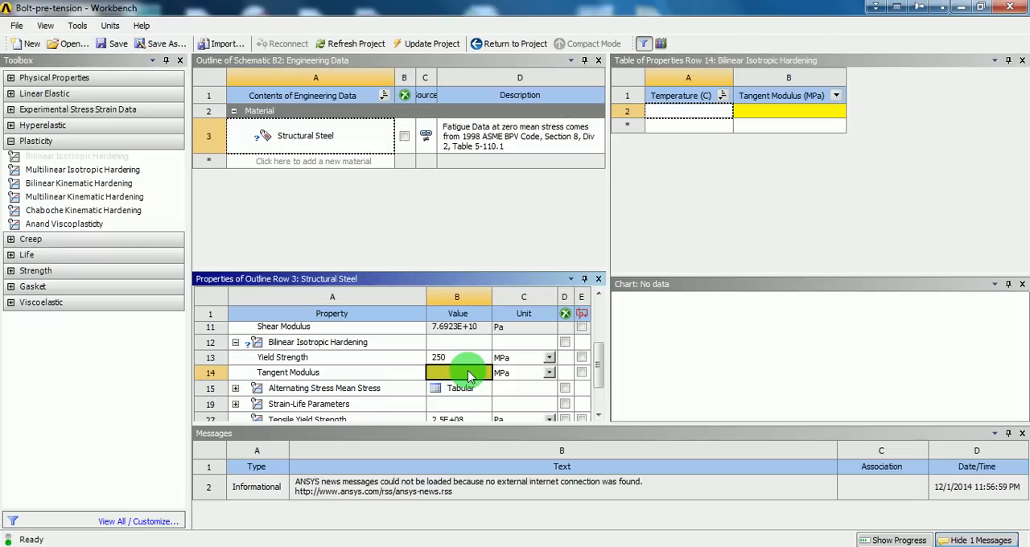
# Set the hardening model's Tangent Modulus to 20000 MPa and return to the project schematic
pyautogui.write('20000')
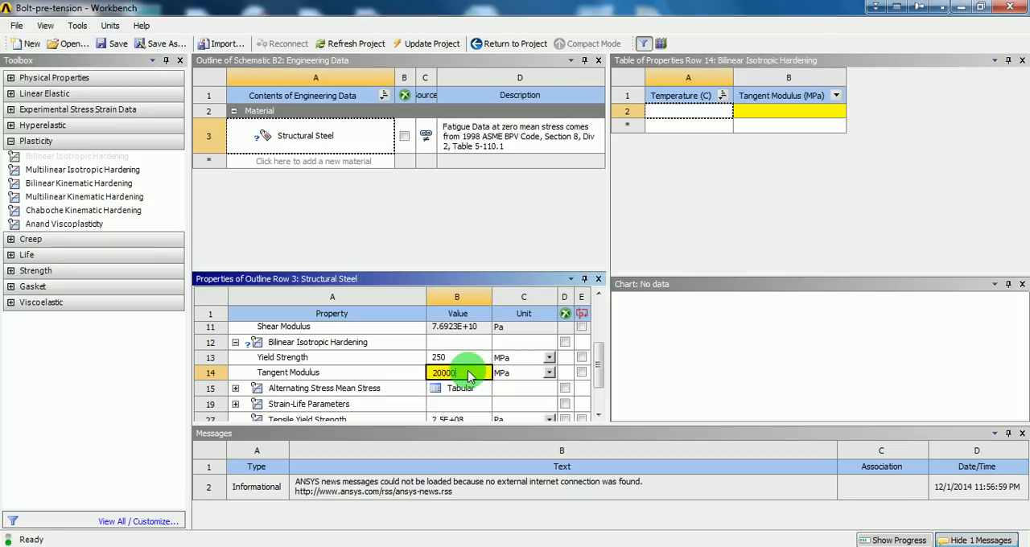
pyautogui.press('Return')
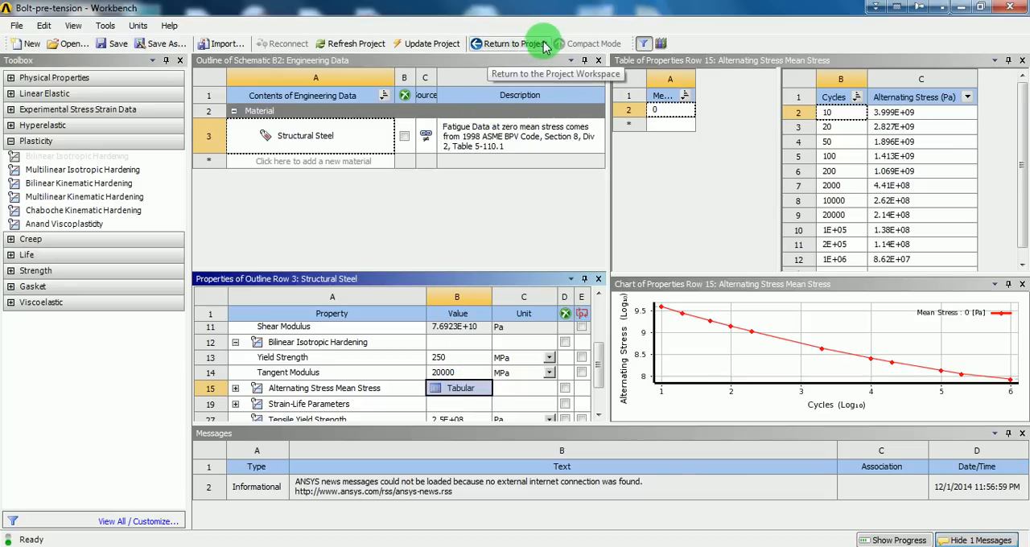
pyautogui.click(477, 47)
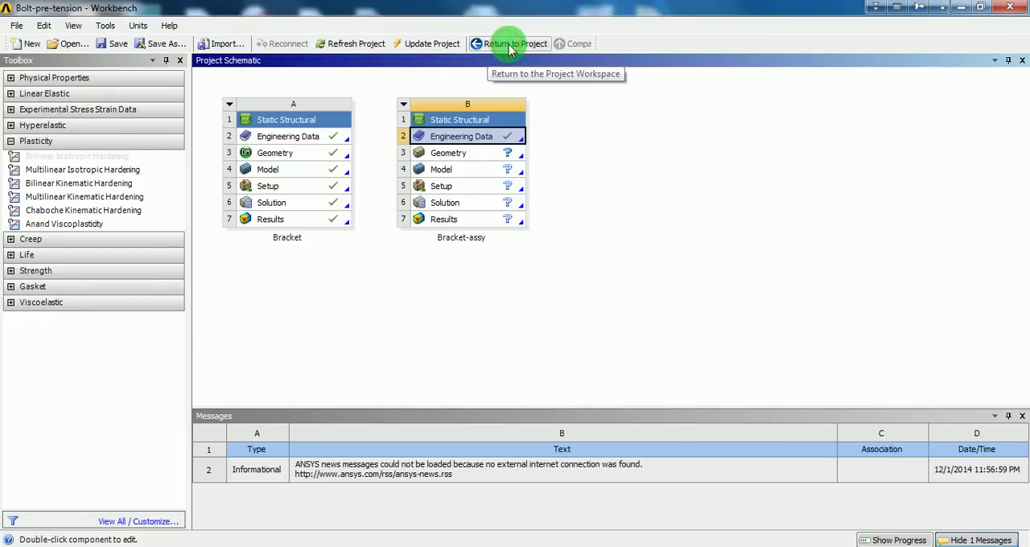
pyautogui.click(575, 123)
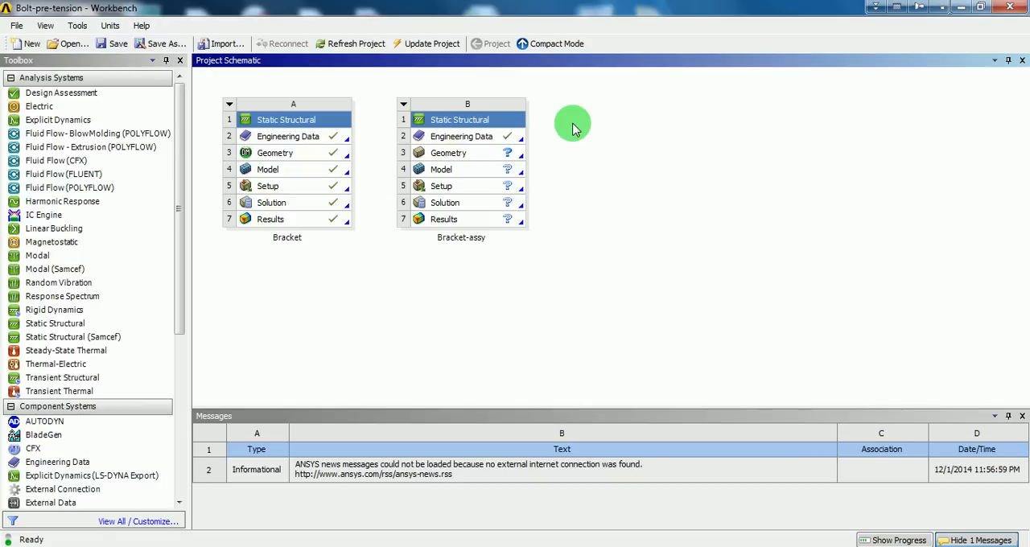
# Import bolt-pretension_asm.stp as the geometry of the Bracket-assy static structural system
pyautogui.click(475, 155)
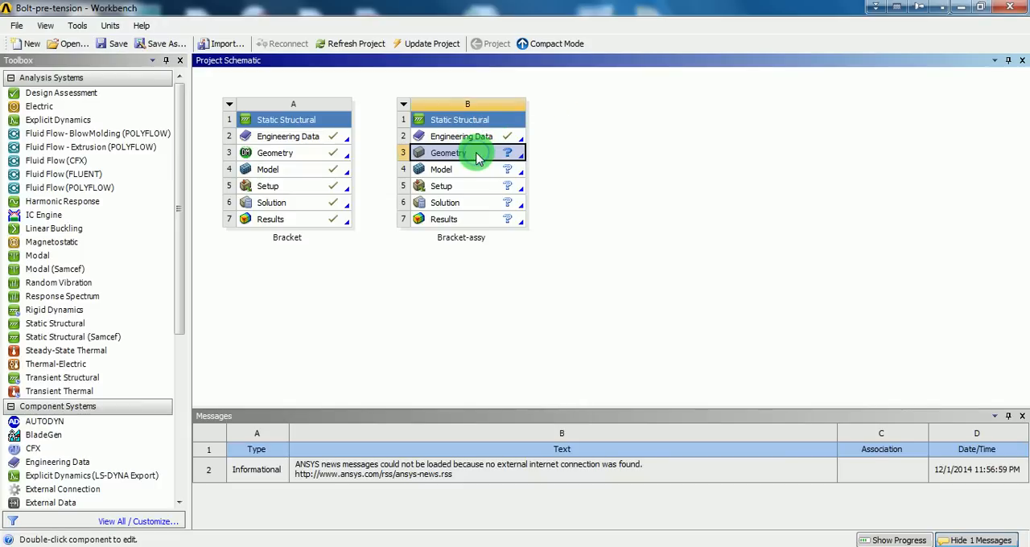
pyautogui.rightClick(477, 155)
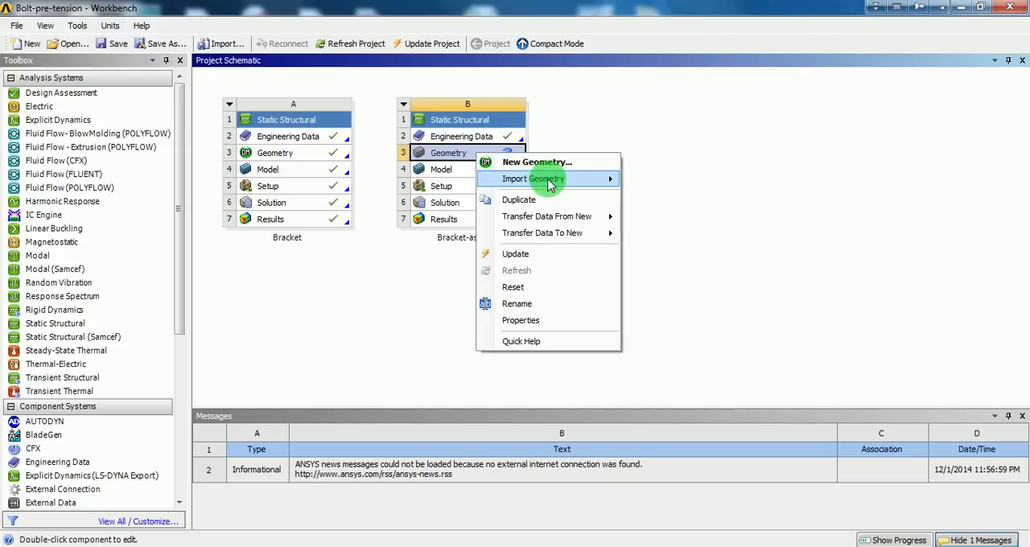
pyautogui.moveTo(547, 181)
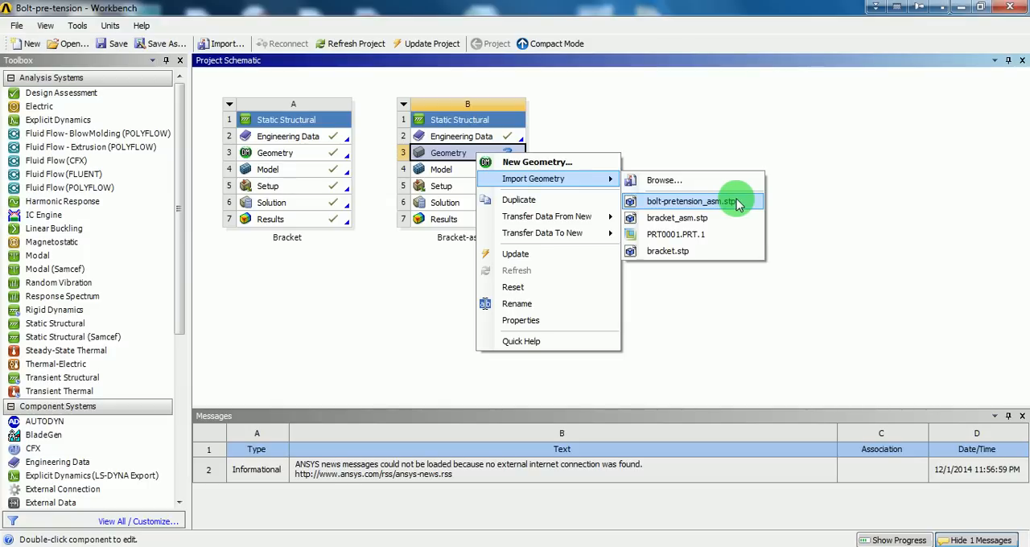
pyautogui.click(739, 203)
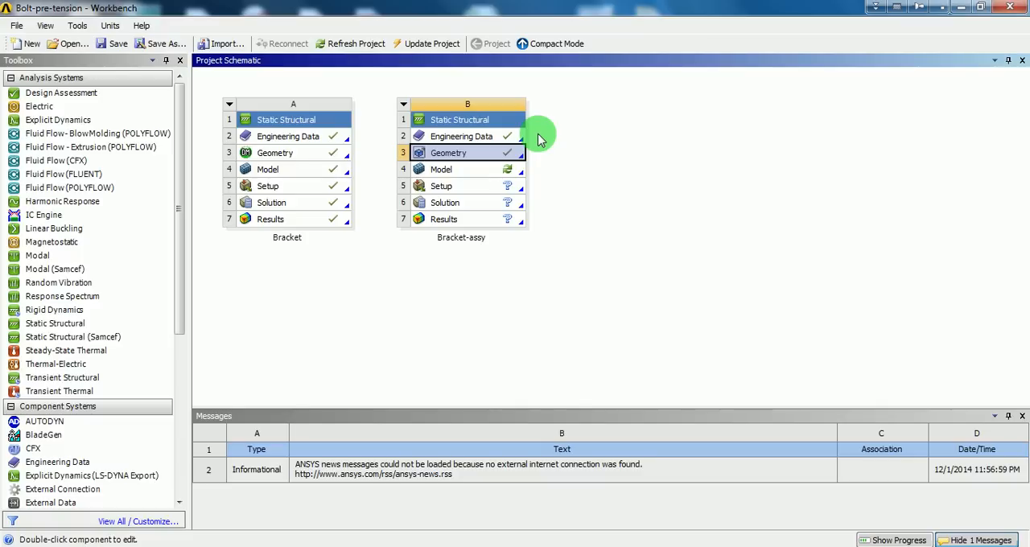
pyautogui.click(581, 164)
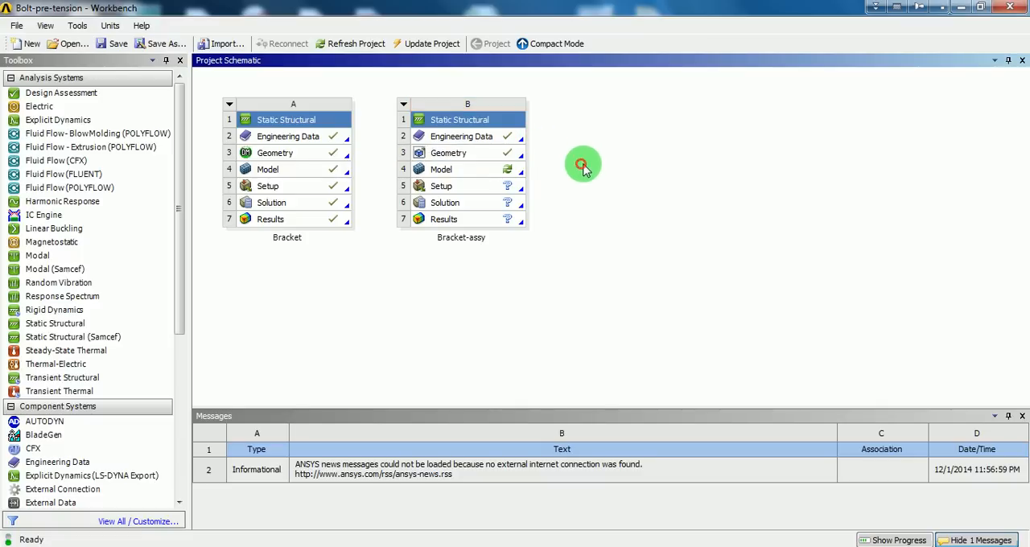
# Open the Bracket-assy geometry in DesignModeler with millimeter as the length unit
pyautogui.doubleClick(485, 158)
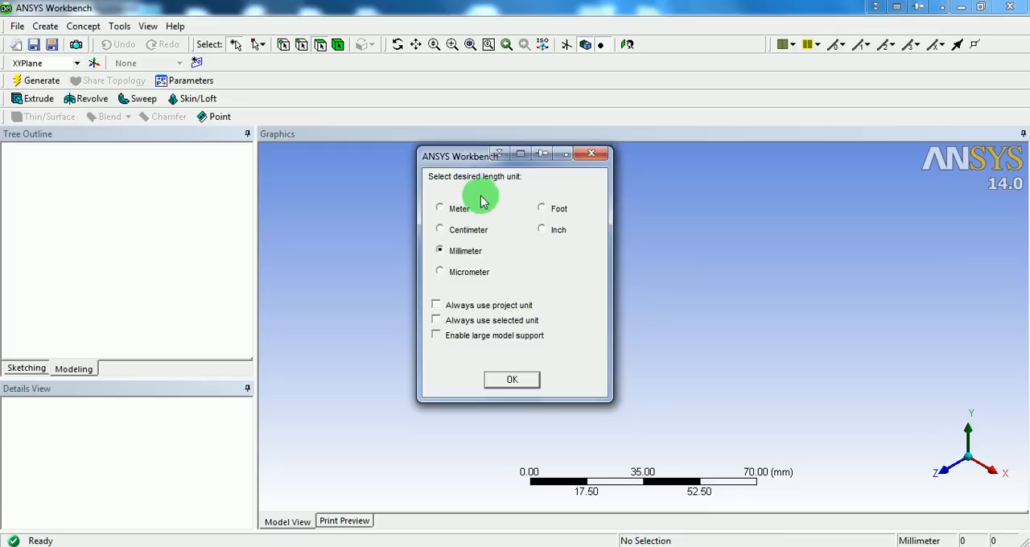
pyautogui.moveTo(473, 156); pyautogui.dragTo(414, 171)
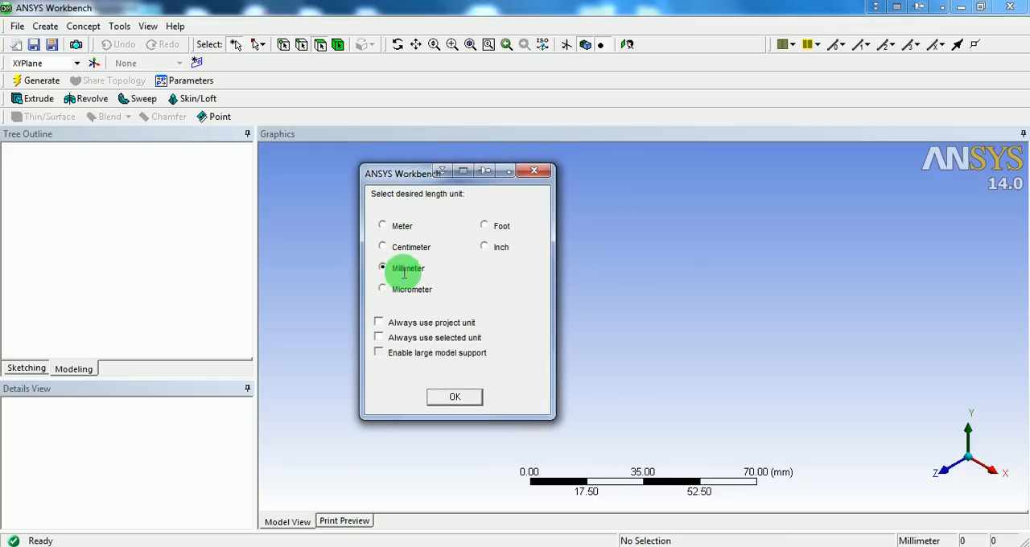
pyautogui.click(456, 399)
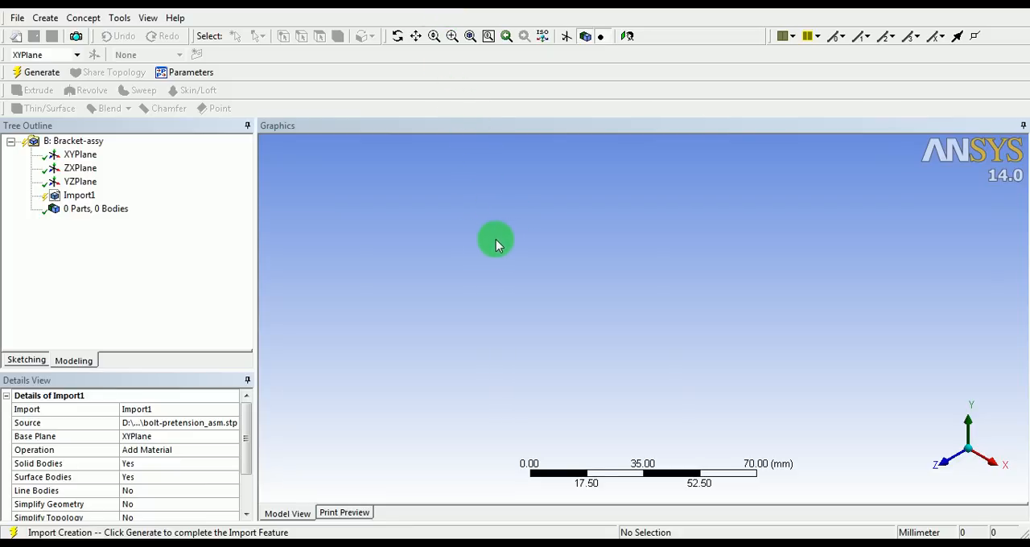
# Enable line bodies for the Import1 feature by setting Line Bodies to Yes
pyautogui.click(496, 239)
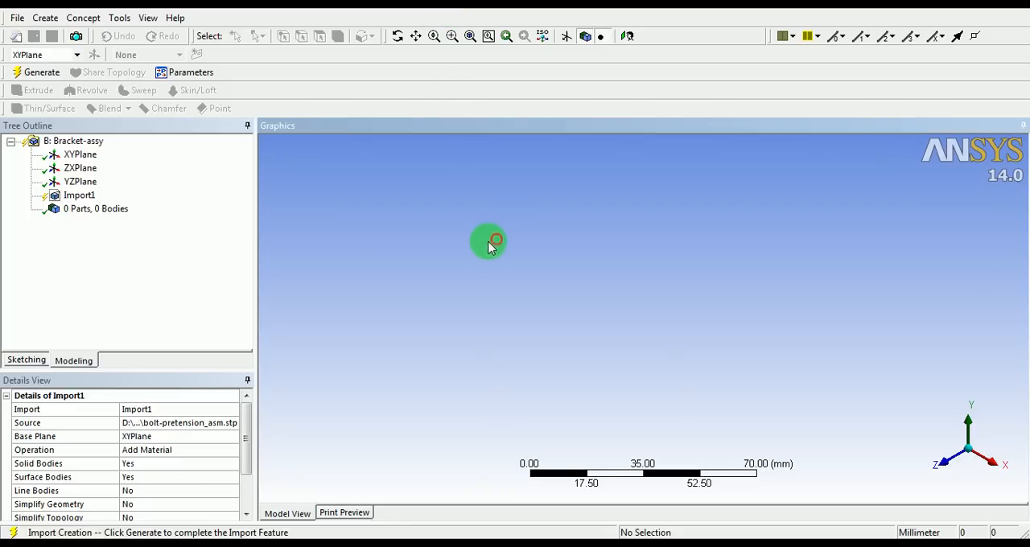
pyautogui.click(79, 196)
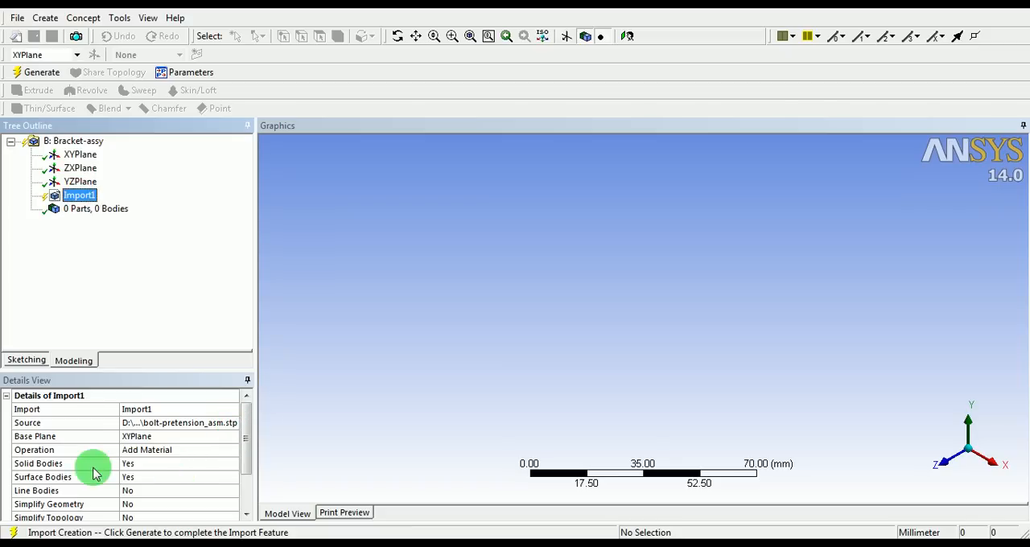
pyautogui.click(160, 465)
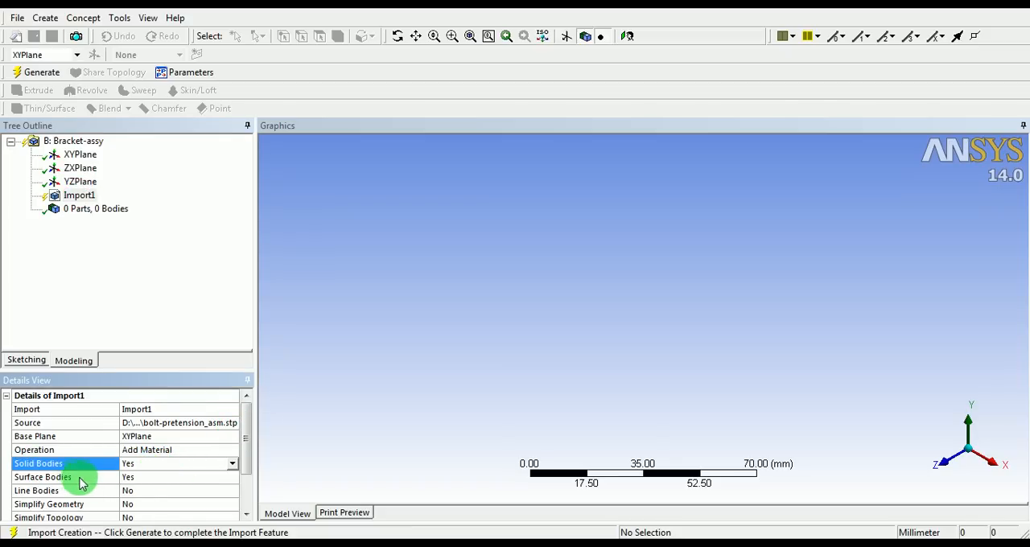
pyautogui.click(158, 478)
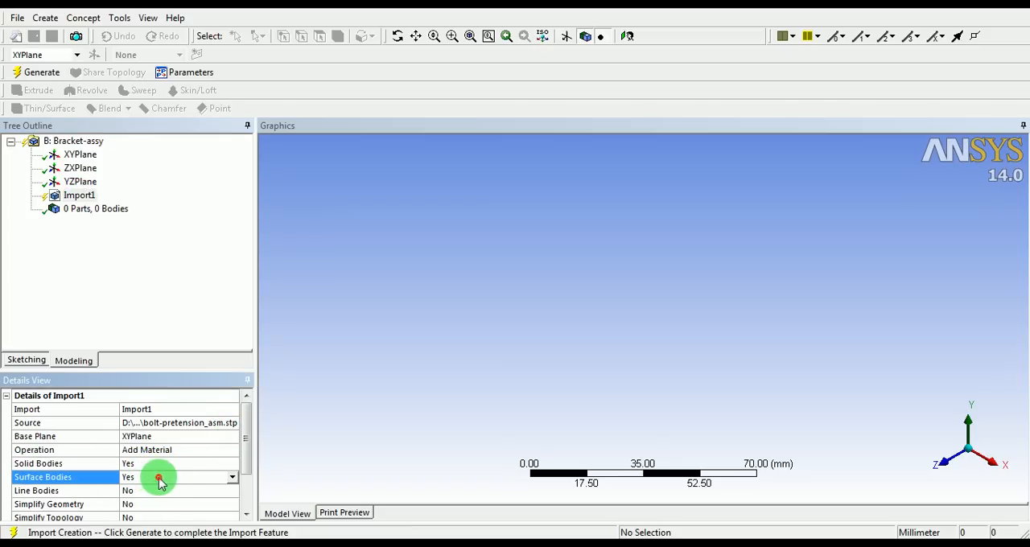
pyautogui.click(53, 491)
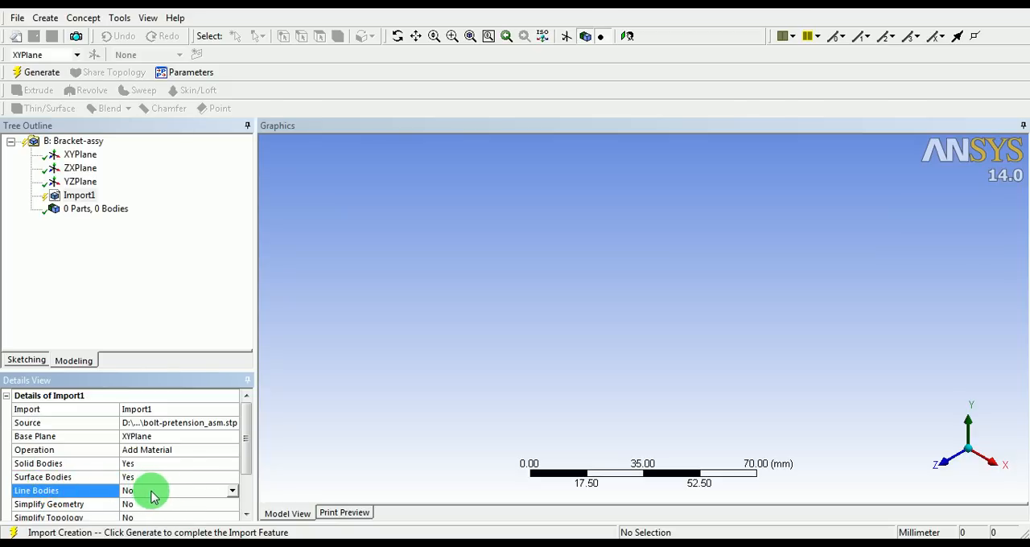
pyautogui.click(234, 494)
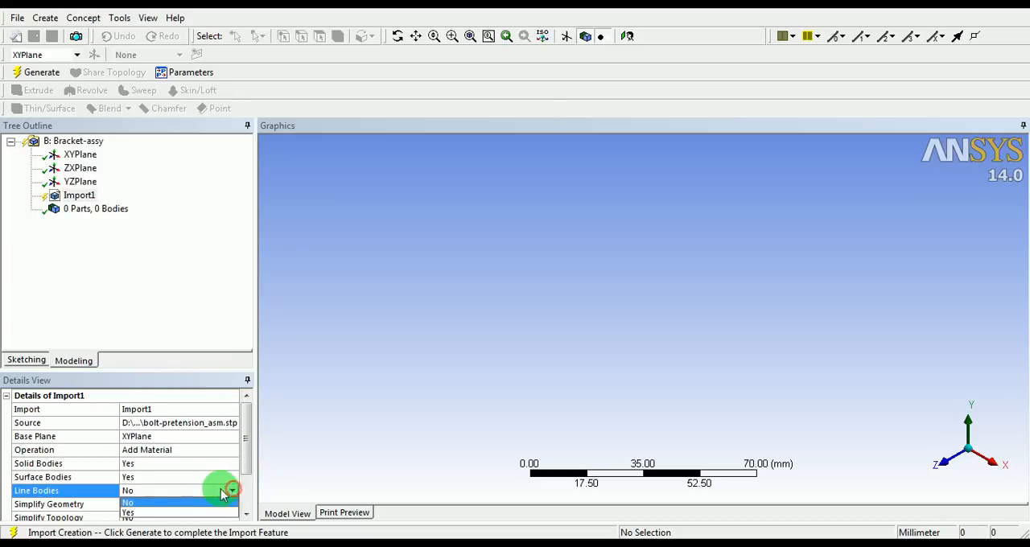
pyautogui.click(140, 515)
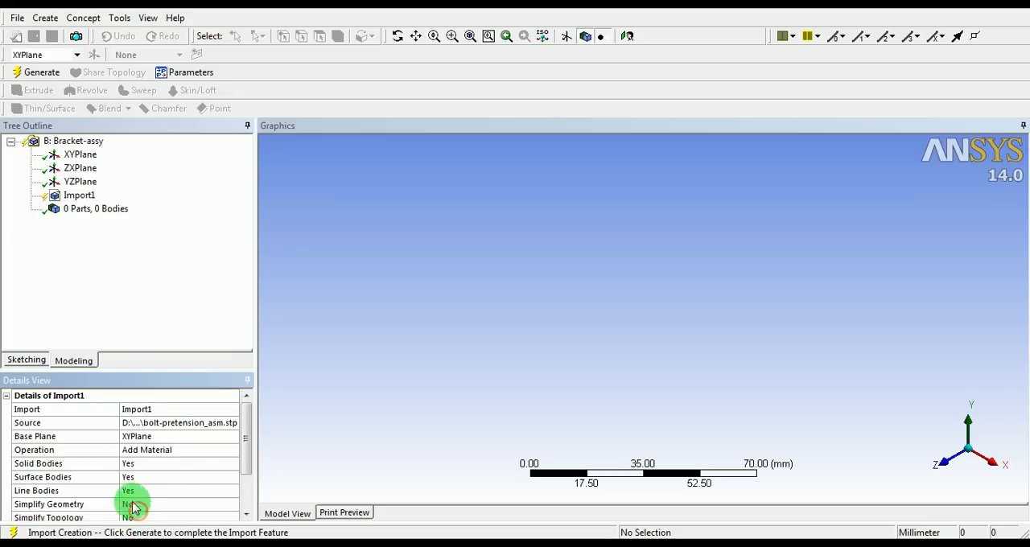
# Set Surface Bodies to No for the Import1 feature and generate the imported assembly
pyautogui.click(180, 478)
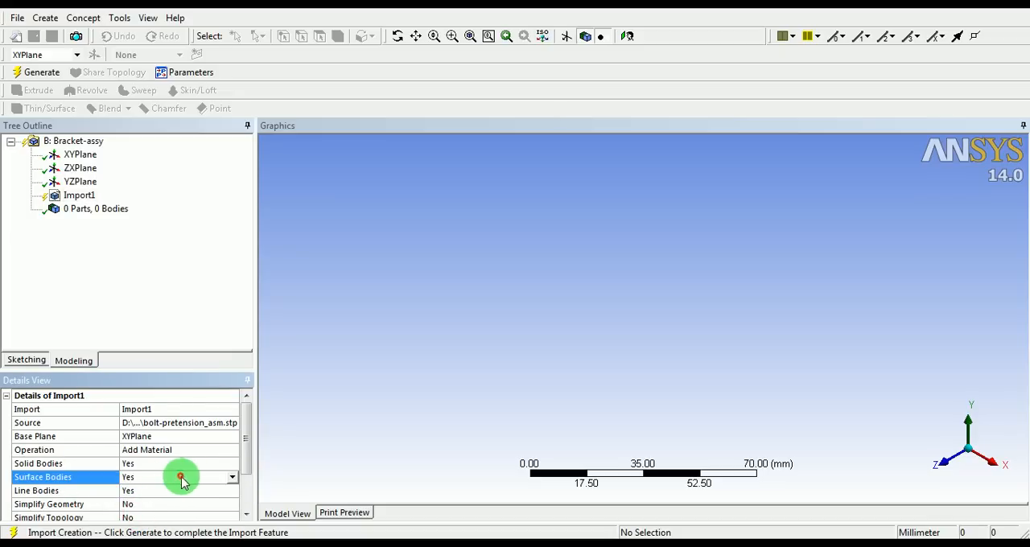
pyautogui.click(232, 478)
pyautogui.click(131, 491)
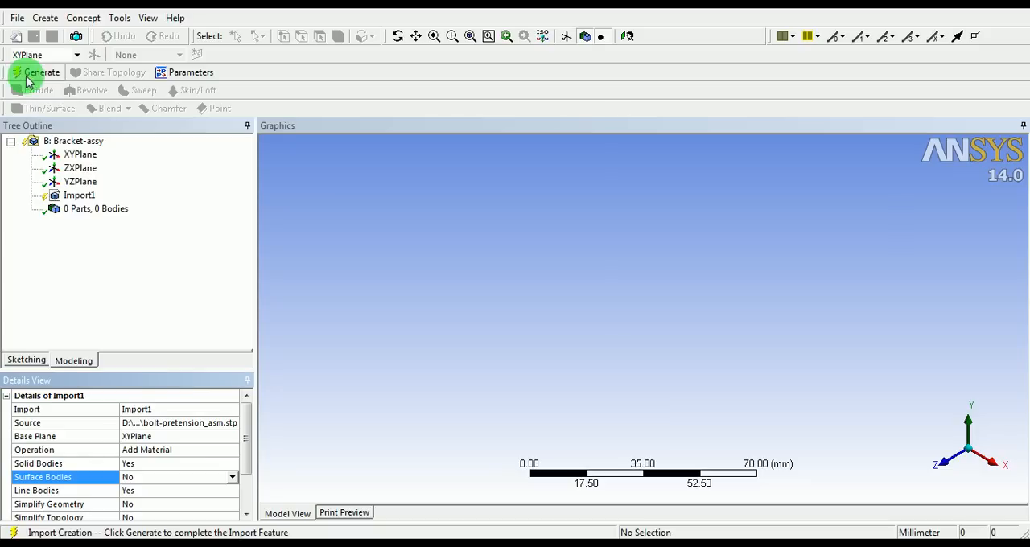
pyautogui.click(53, 73)
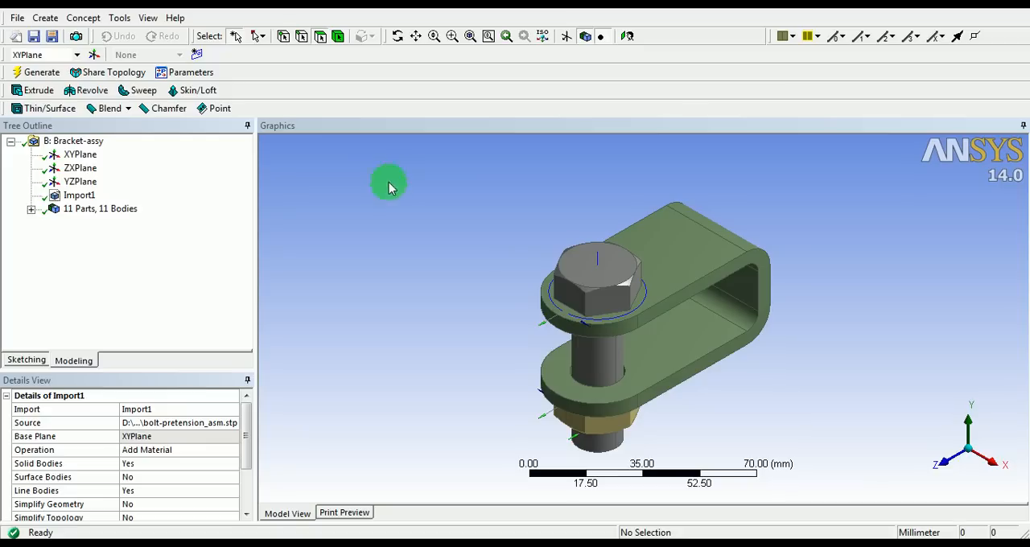
# Expand the imported parts list and inspect the NUT, BOLT and BRACKET solid bodies in the model
pyautogui.moveTo(667, 361); pyautogui.dragTo(591, 338, button='middle')
pyautogui.click(31, 209)
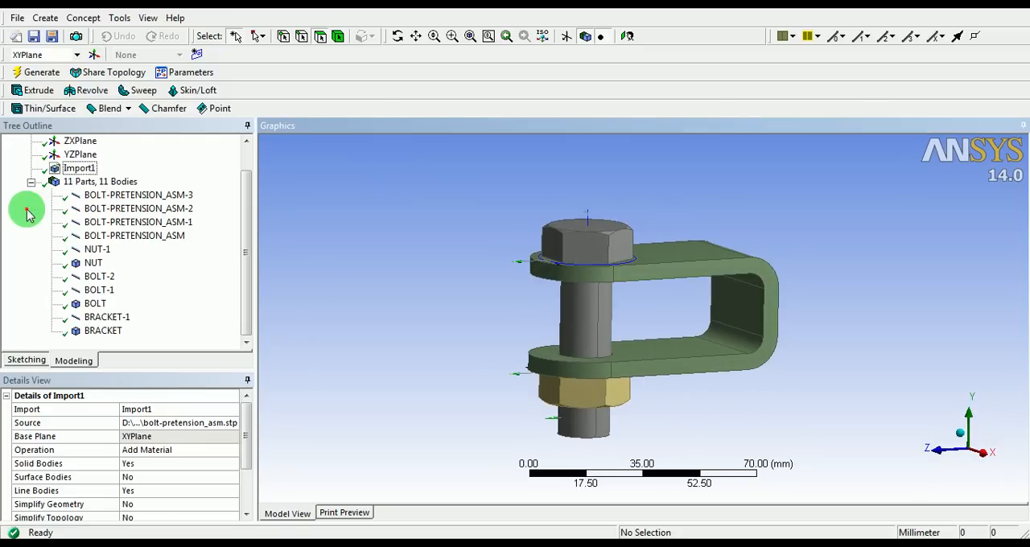
pyautogui.click(93, 263)
pyautogui.click(95, 304)
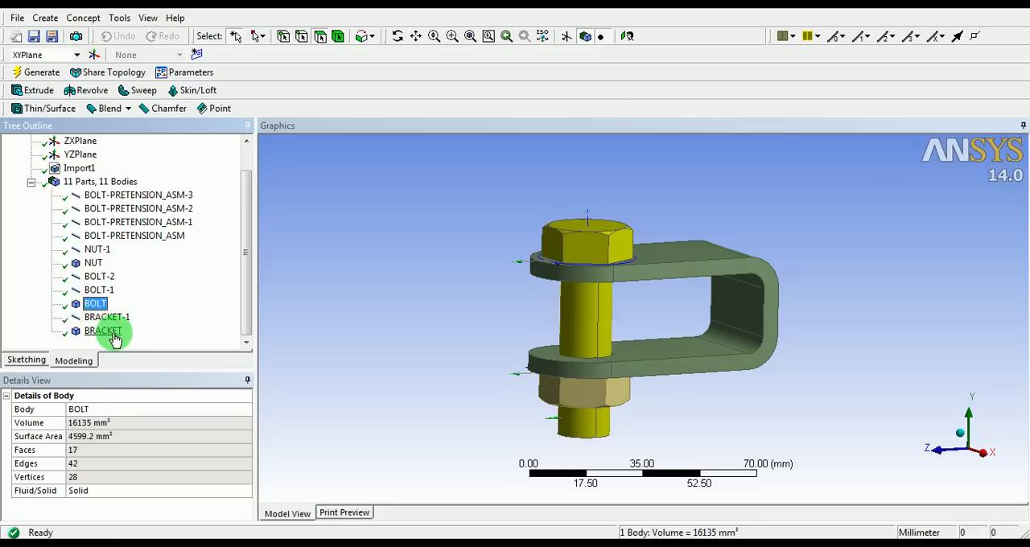
pyautogui.click(102, 332)
# Examine where the imported line bodies of the assembly, nut, bolt and bracket lie in the model
pyautogui.click(119, 197)
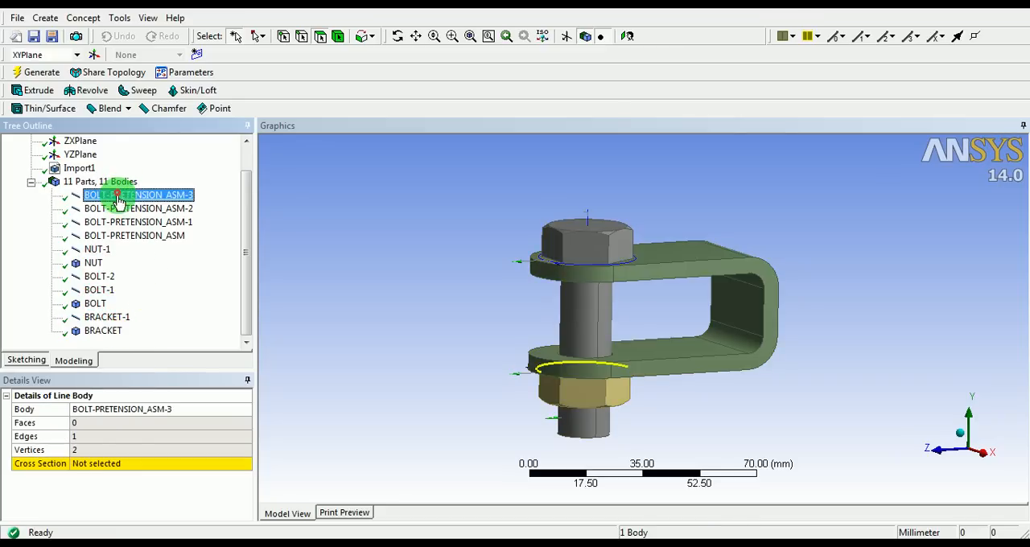
pyautogui.click(120, 210)
pyautogui.click(120, 224)
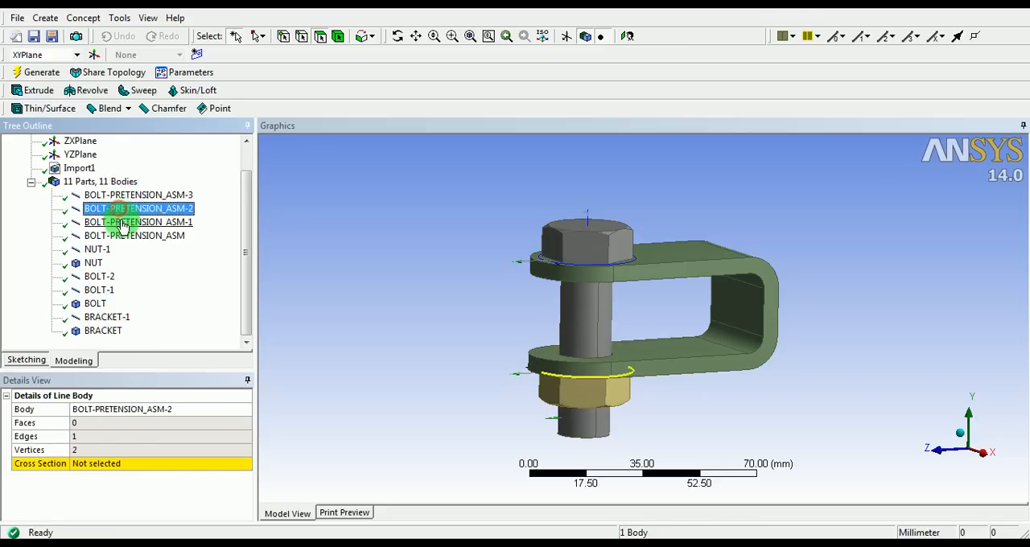
pyautogui.click(124, 236)
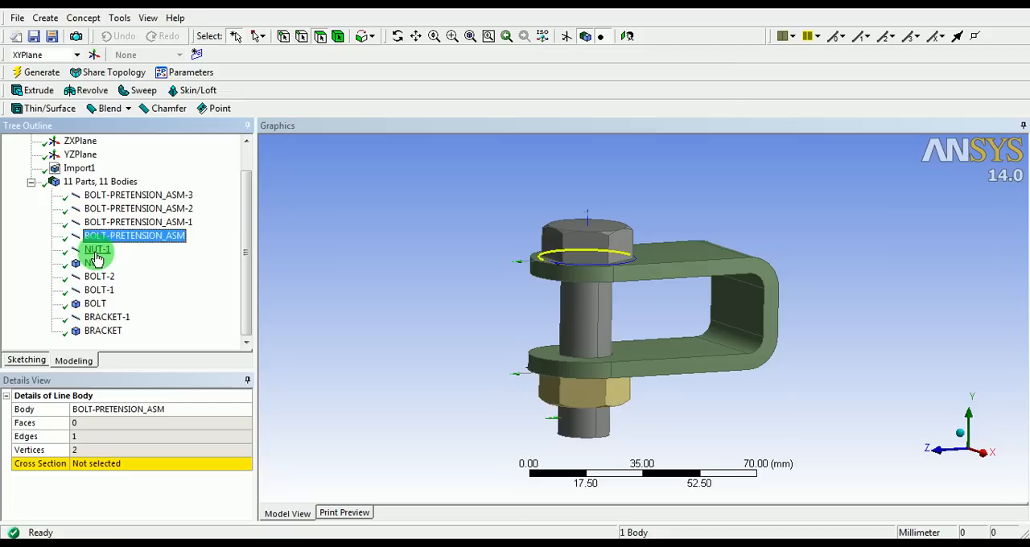
pyautogui.click(96, 252)
pyautogui.click(95, 264)
pyautogui.click(99, 277)
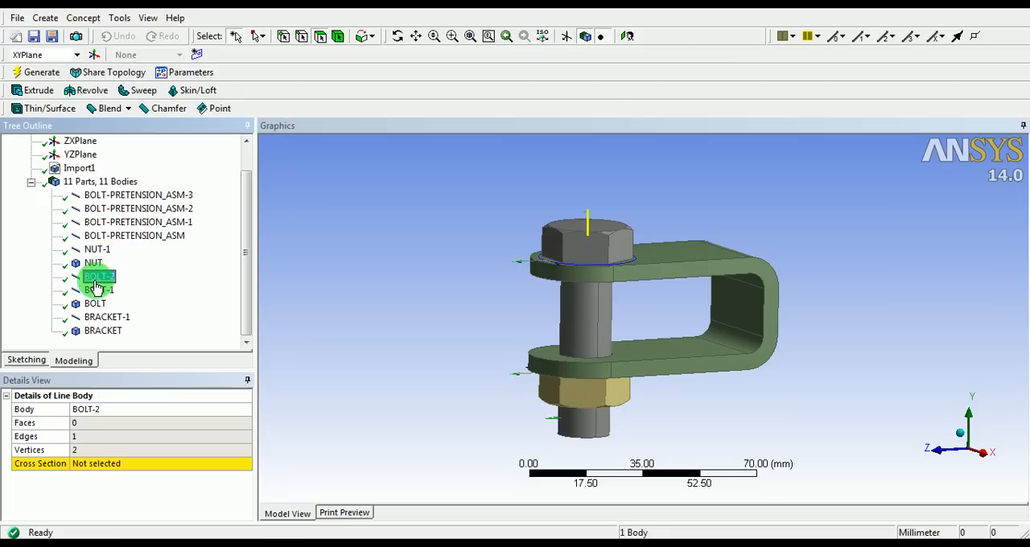
pyautogui.click(97, 292)
pyautogui.click(106, 278)
pyautogui.click(101, 318)
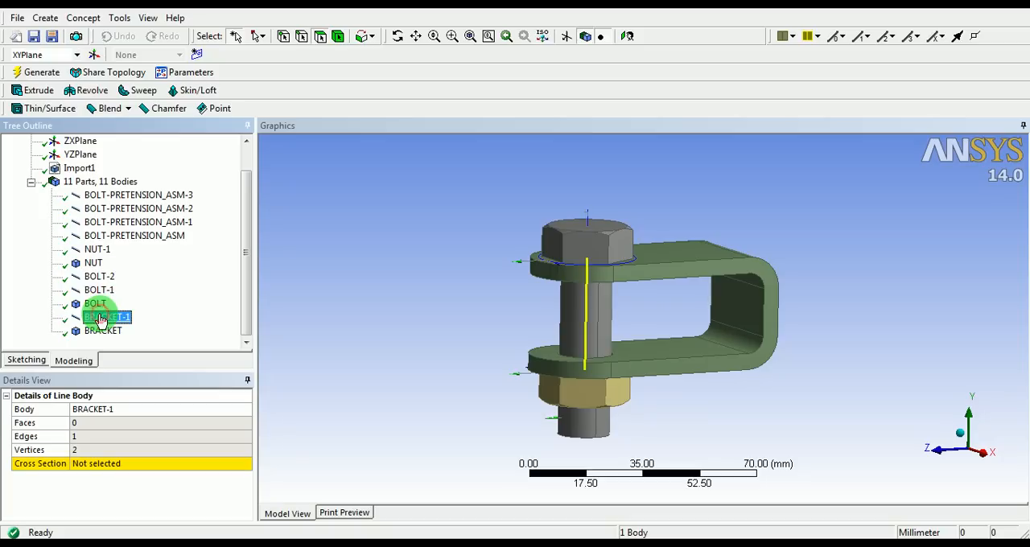
pyautogui.click(98, 291)
pyautogui.click(106, 277)
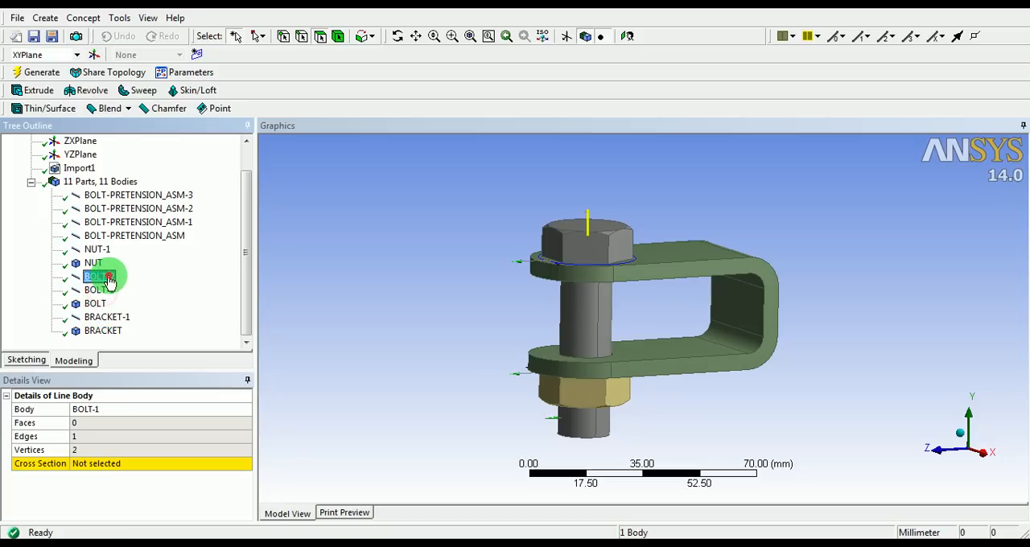
pyautogui.moveTo(587, 242)
pyautogui.mouseDown(button='middle')
pyautogui.moveTo(603, 313)
pyautogui.moveTo(605, 289)
pyautogui.mouseUp(button='middle')
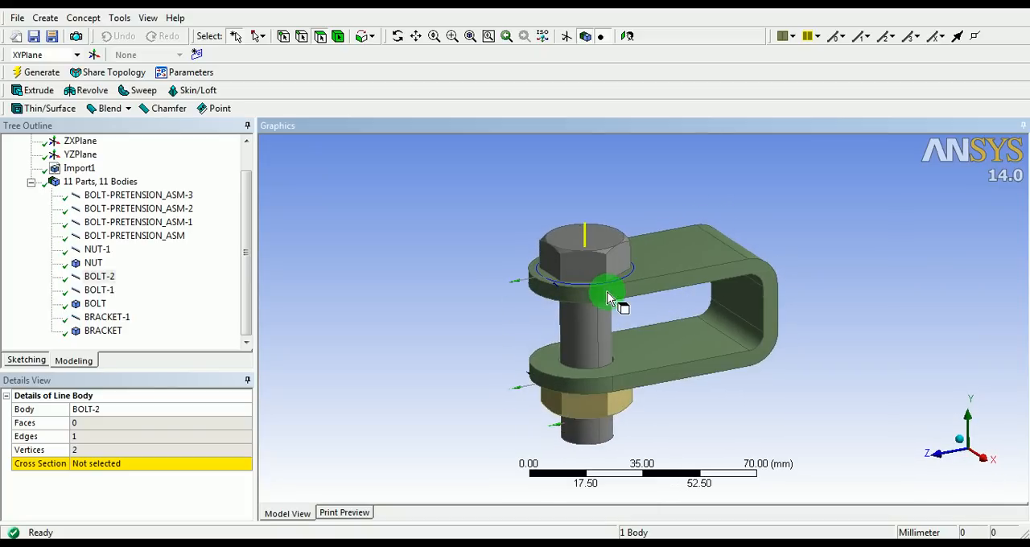
pyautogui.click(432, 314)
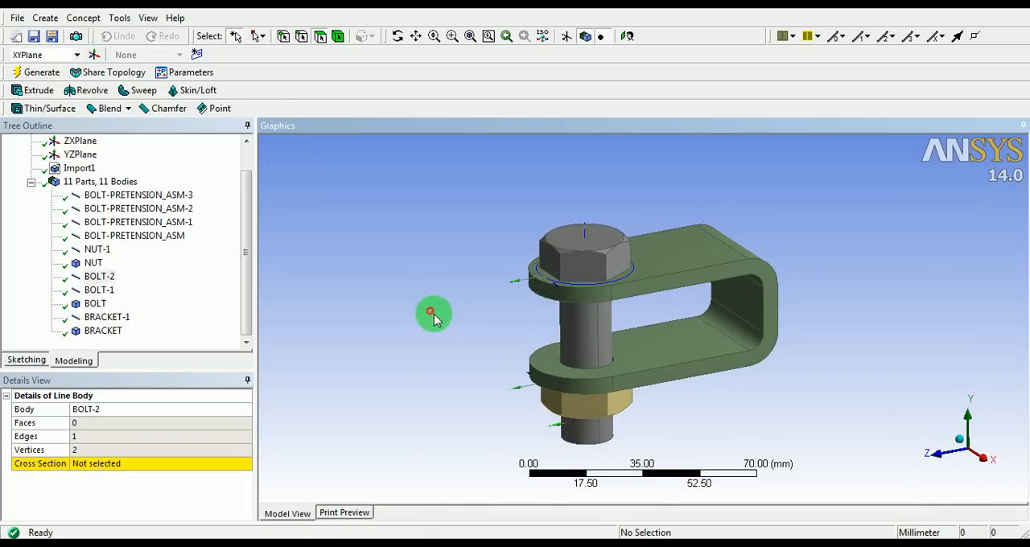
pyautogui.moveTo(540, 338); pyautogui.dragTo(519, 329, button='middle')
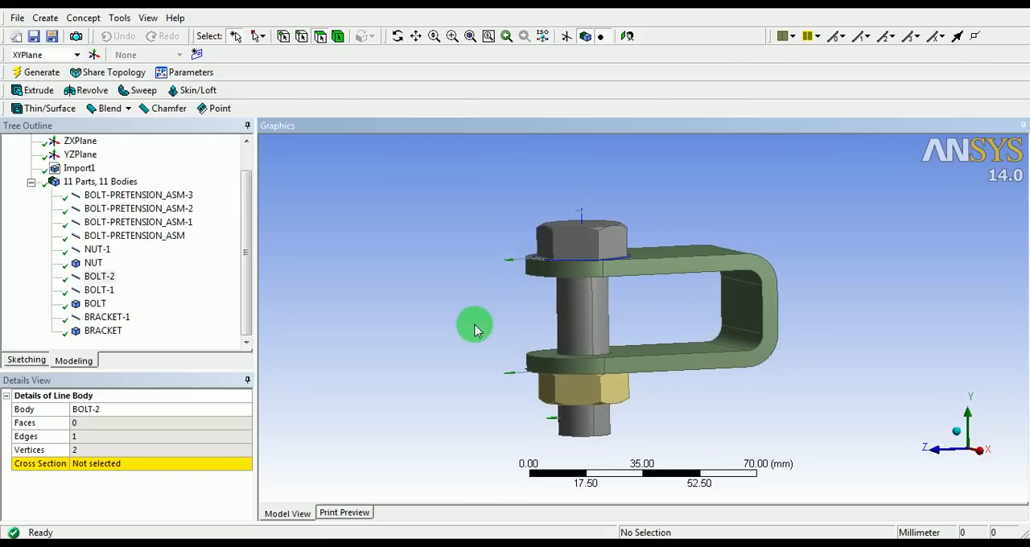
# Examine the four BOLT-PRETENSION_ASM arcs around the nut and bolt head, and the bracket's upper flat face
pyautogui.click(161, 196)
pyautogui.moveTo(493, 262); pyautogui.dragTo(494, 177, button='middle')
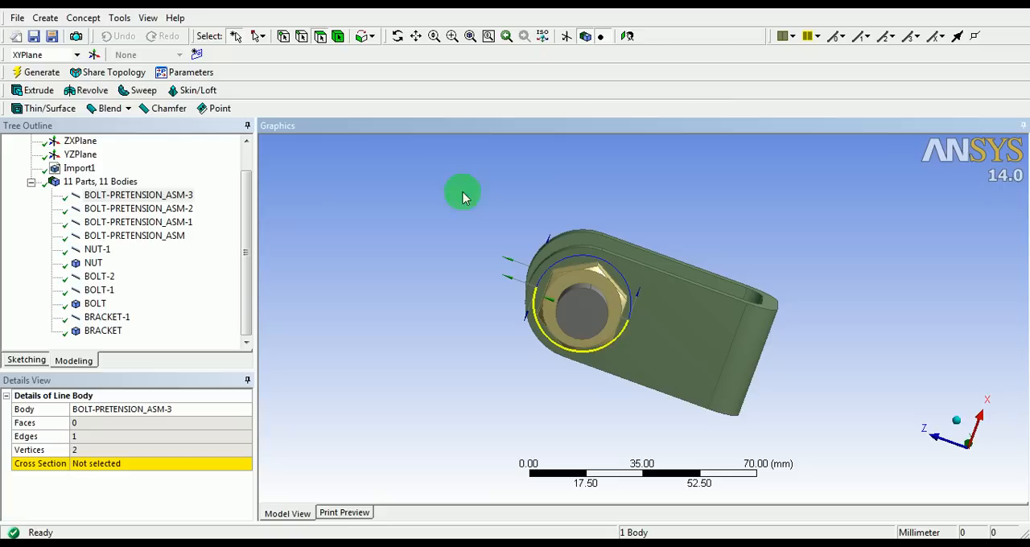
pyautogui.click(175, 211)
pyautogui.click(168, 223)
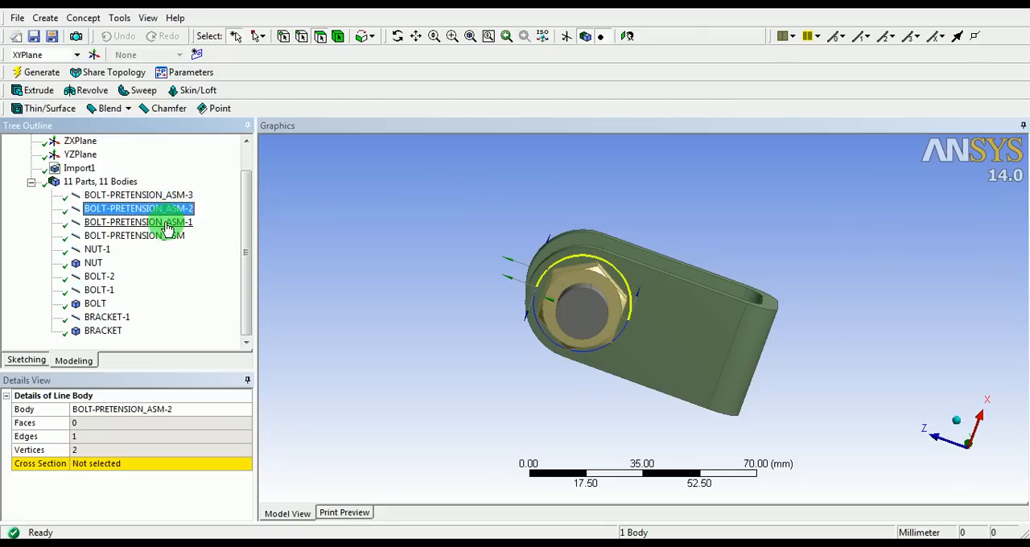
pyautogui.moveTo(535, 225); pyautogui.dragTo(538, 335, button='middle')
pyautogui.click(161, 235)
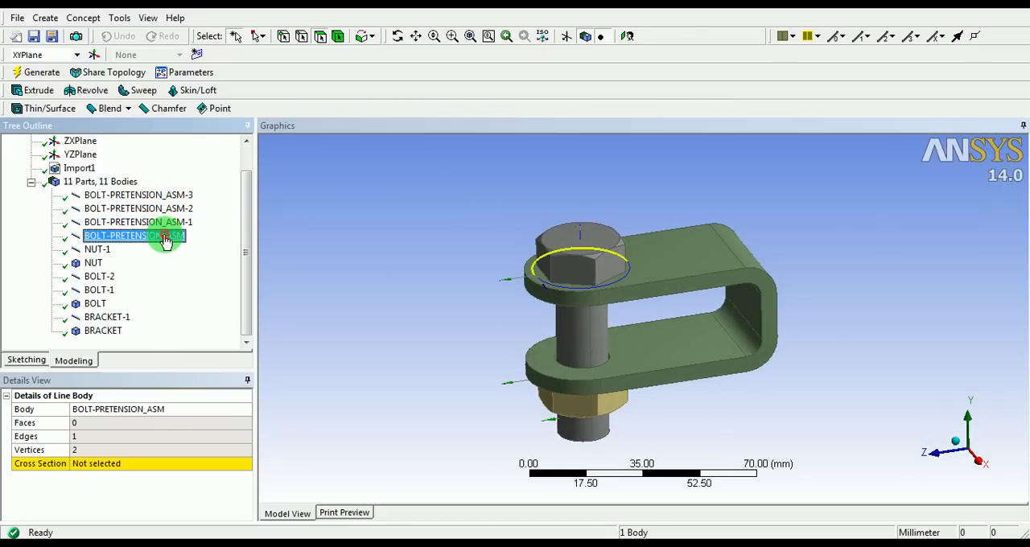
pyautogui.moveTo(464, 266); pyautogui.dragTo(590, 307, button='middle')
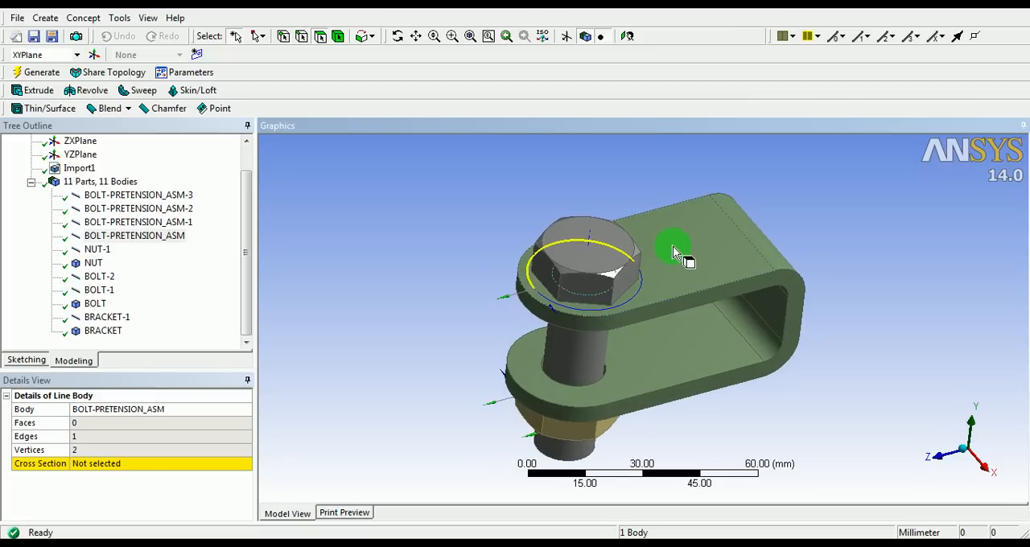
pyautogui.click(705, 266)
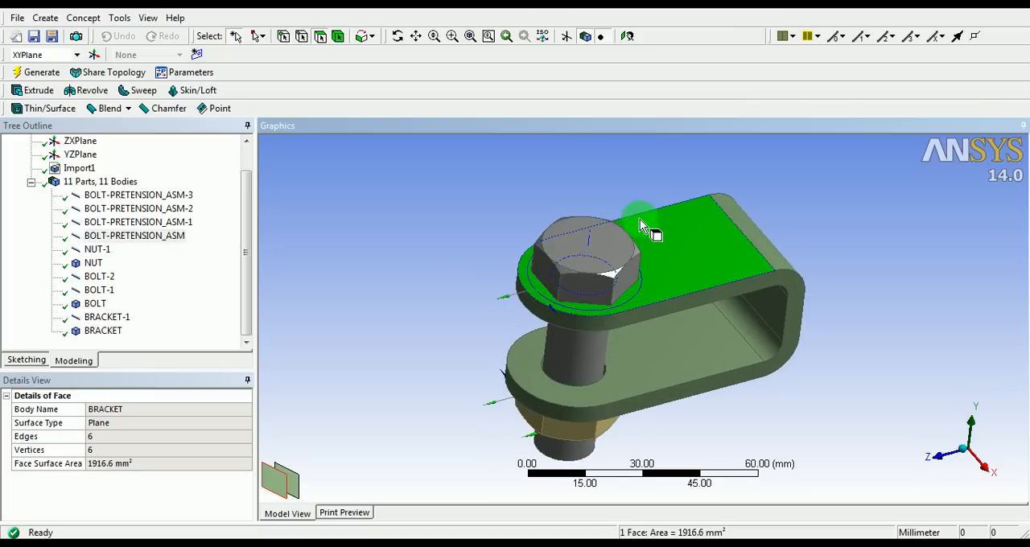
pyautogui.click(528, 172)
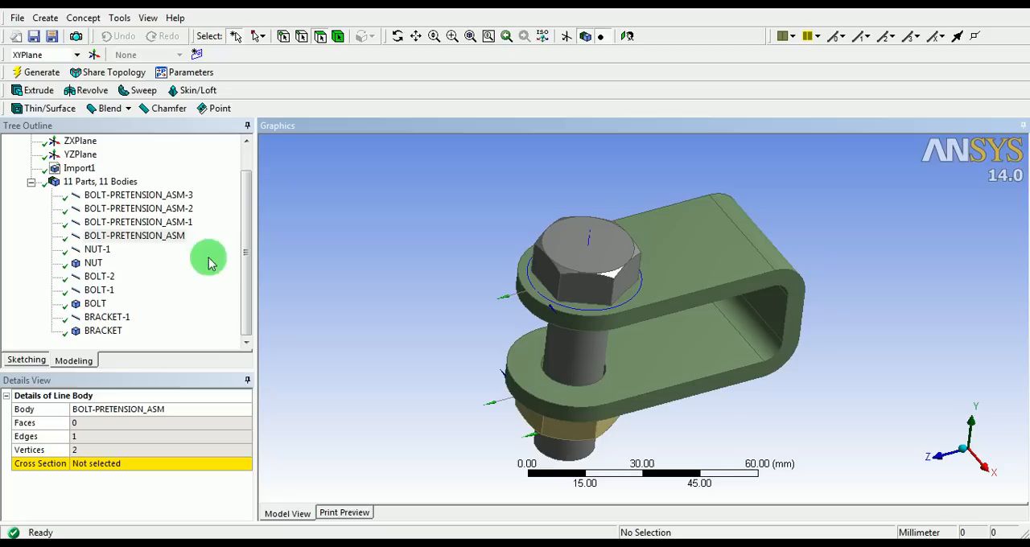
# Suppress the NUT-1, BOLT-2, BOLT-1 and BRACKET-1 line bodies together
pyautogui.click(97, 250)
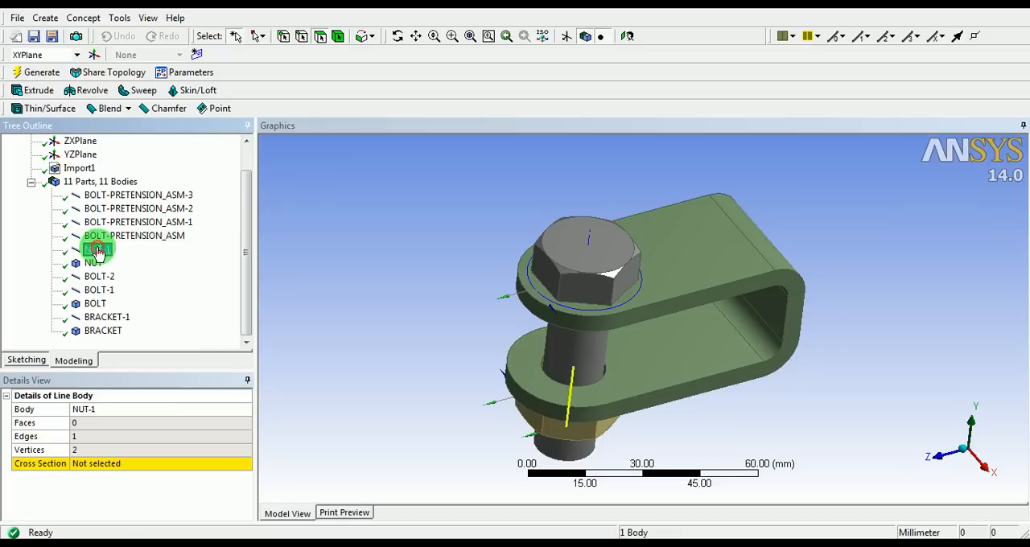
pyautogui.keyDown('ctrl'); pyautogui.click(102, 291); pyautogui.keyUp('ctrl')
pyautogui.keyDown('ctrl'); pyautogui.click(110, 317); pyautogui.keyUp('ctrl')
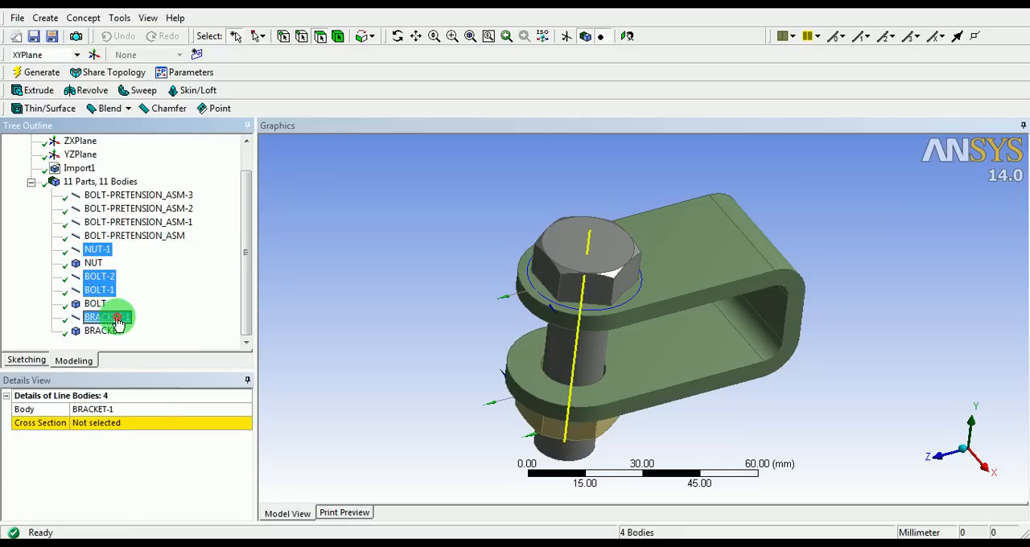
pyautogui.moveTo(322, 303); pyautogui.dragTo(408, 322, button='middle')
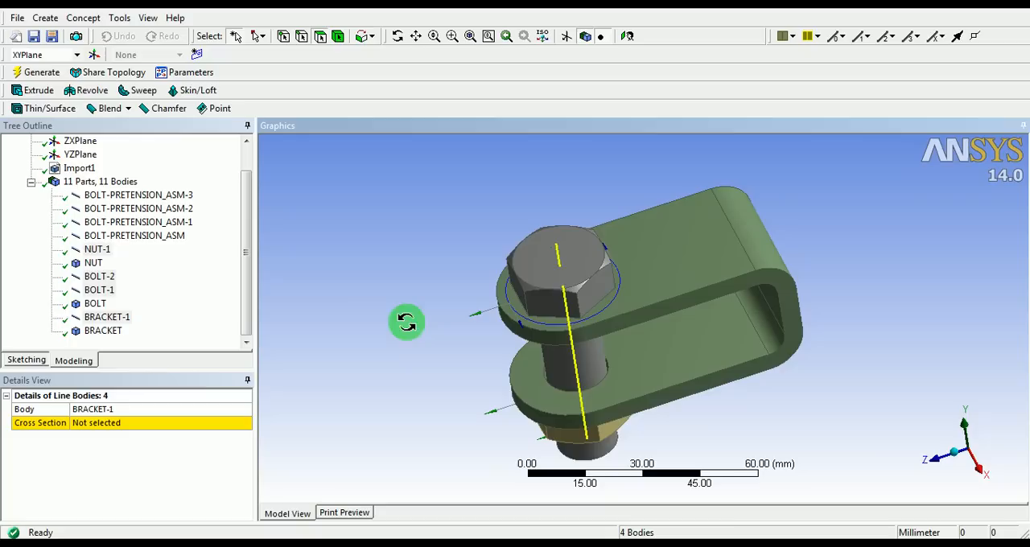
pyautogui.rightClick(91, 283)
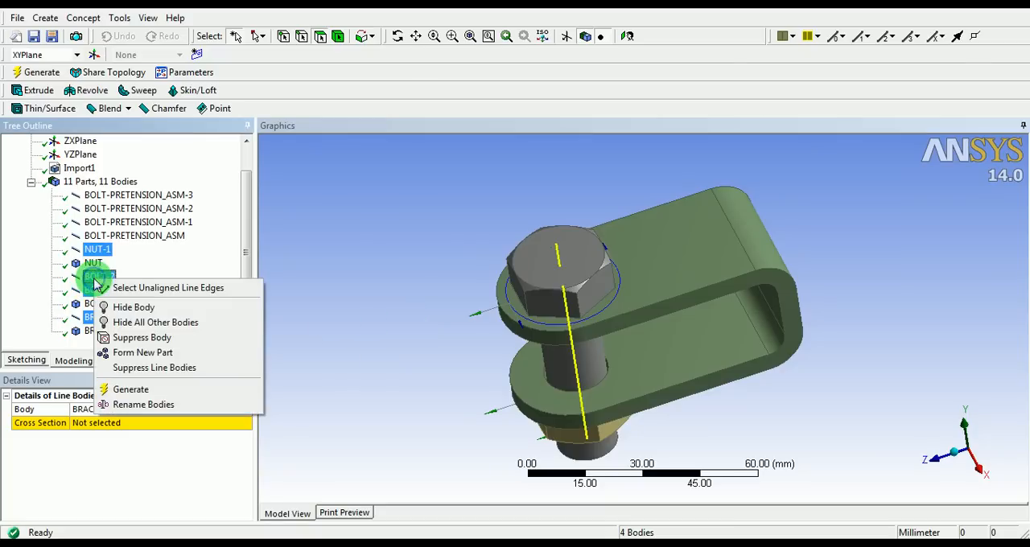
pyautogui.click(165, 338)
pyautogui.click(384, 274)
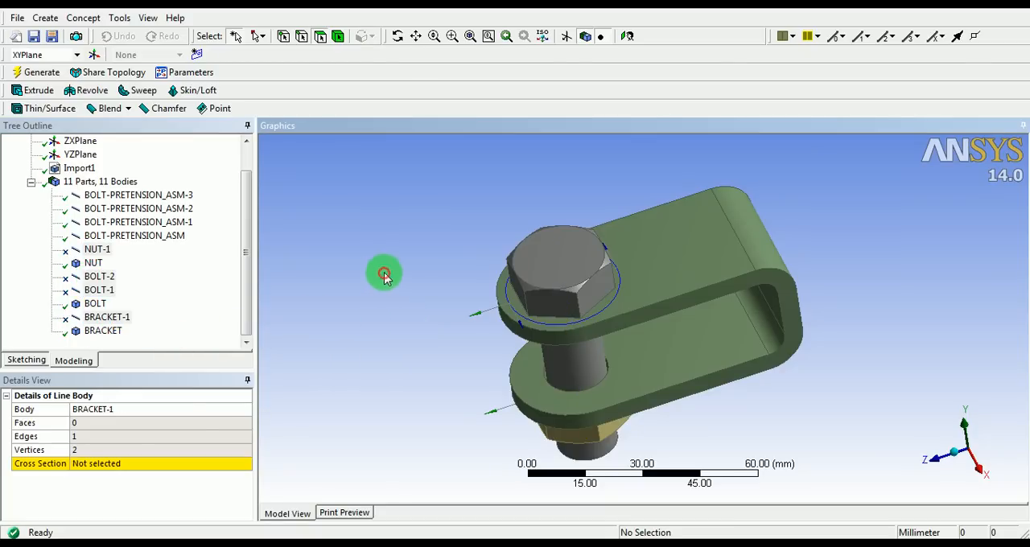
# Start a Face Split by points and edges with the bracket's flat face under the bolt head as target face
pyautogui.moveTo(471, 322); pyautogui.dragTo(509, 314, button='middle')
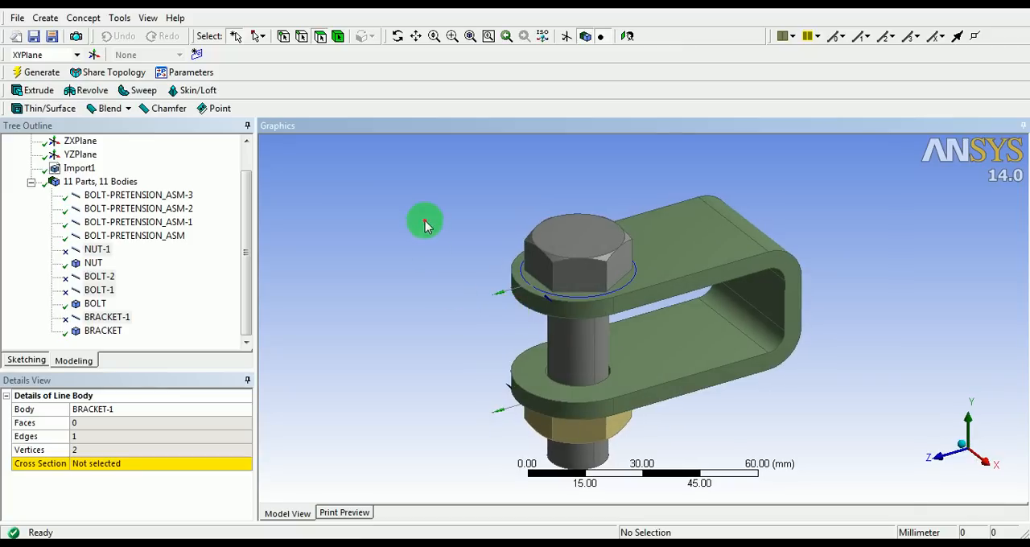
pyautogui.click(120, 18)
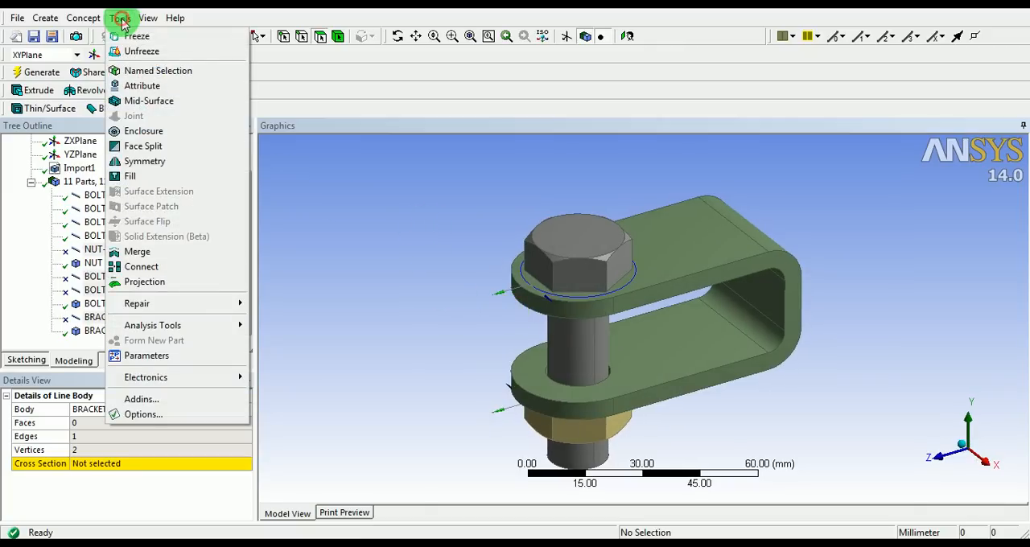
pyautogui.click(157, 147)
pyautogui.moveTo(440, 235); pyautogui.dragTo(442, 246, button='middle')
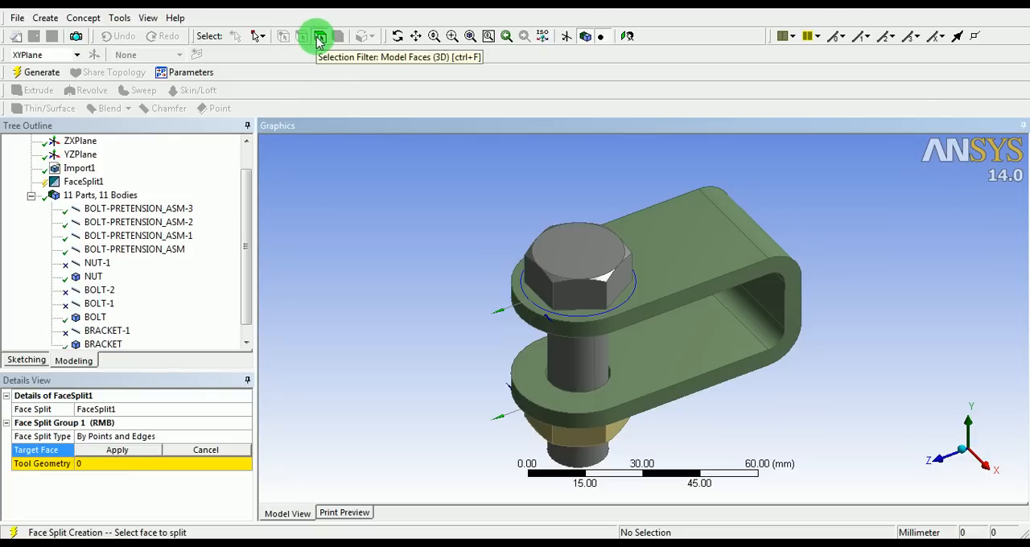
pyautogui.click(660, 244)
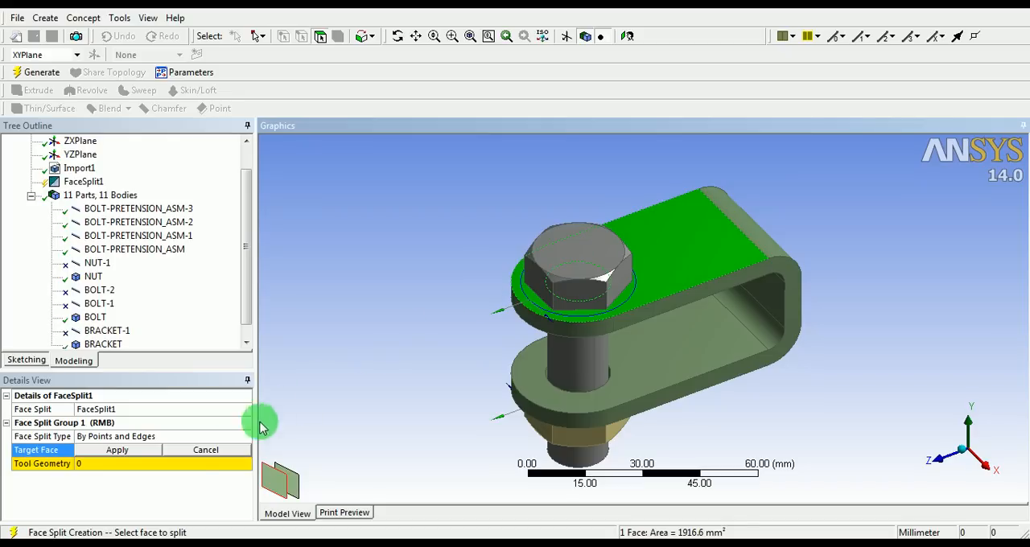
pyautogui.click(117, 451)
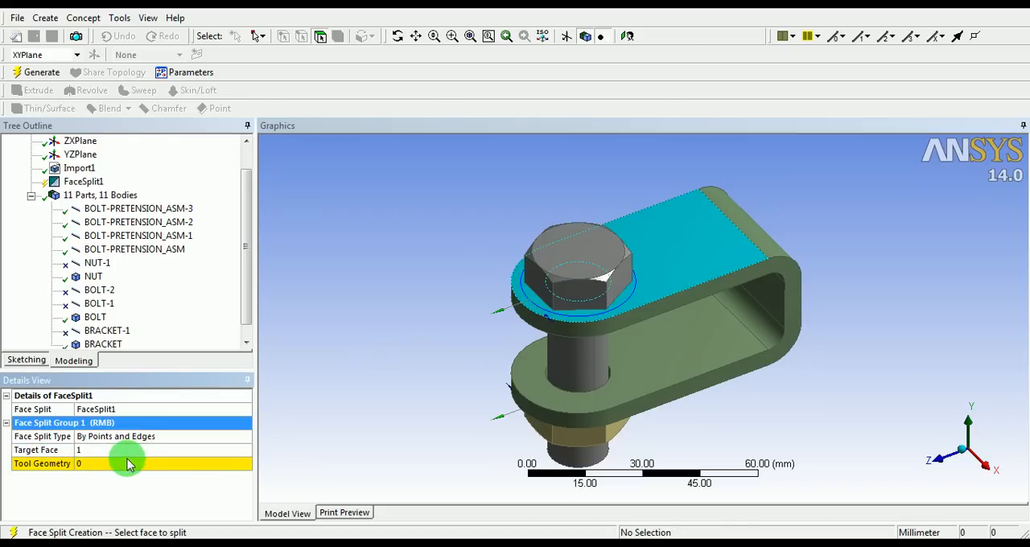
# Assign the two arcs around the bolt head as the face split's tool geometry and generate it
pyautogui.click(112, 466)
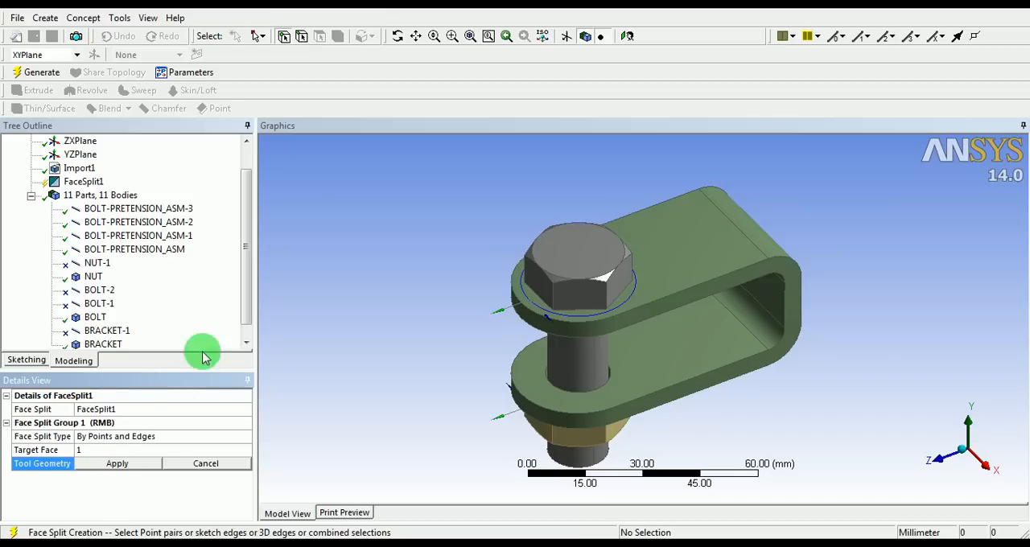
pyautogui.click(302, 40)
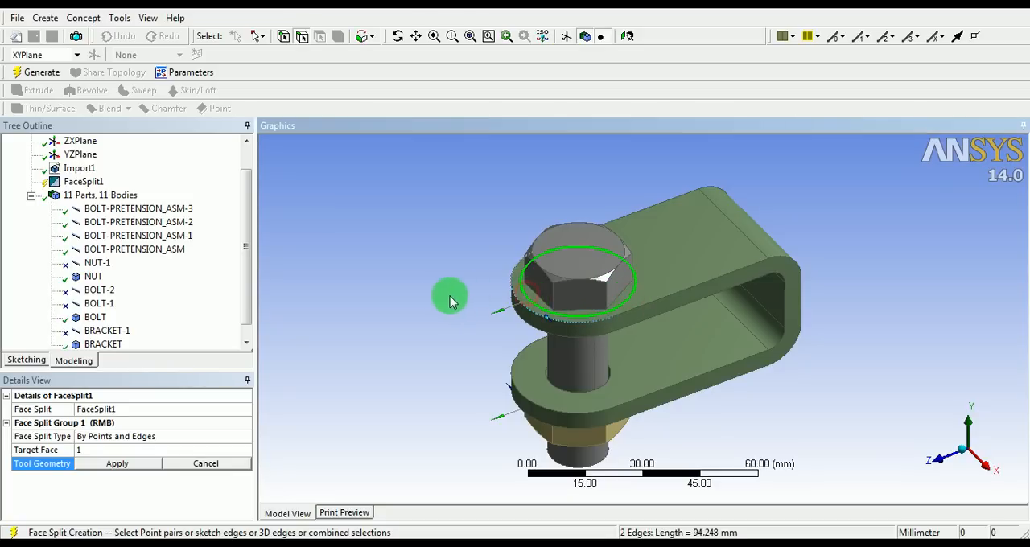
pyautogui.click(118, 465)
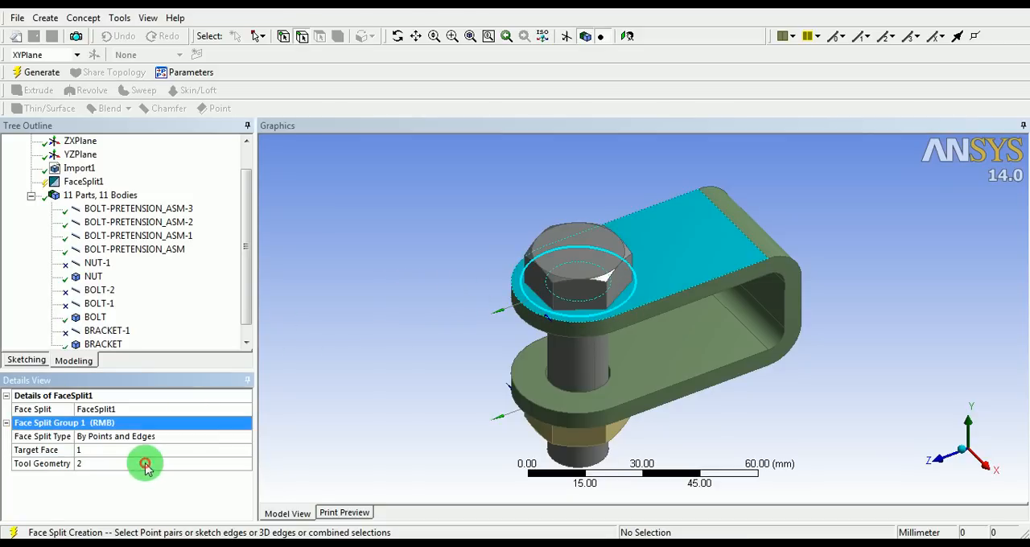
pyautogui.click(42, 73)
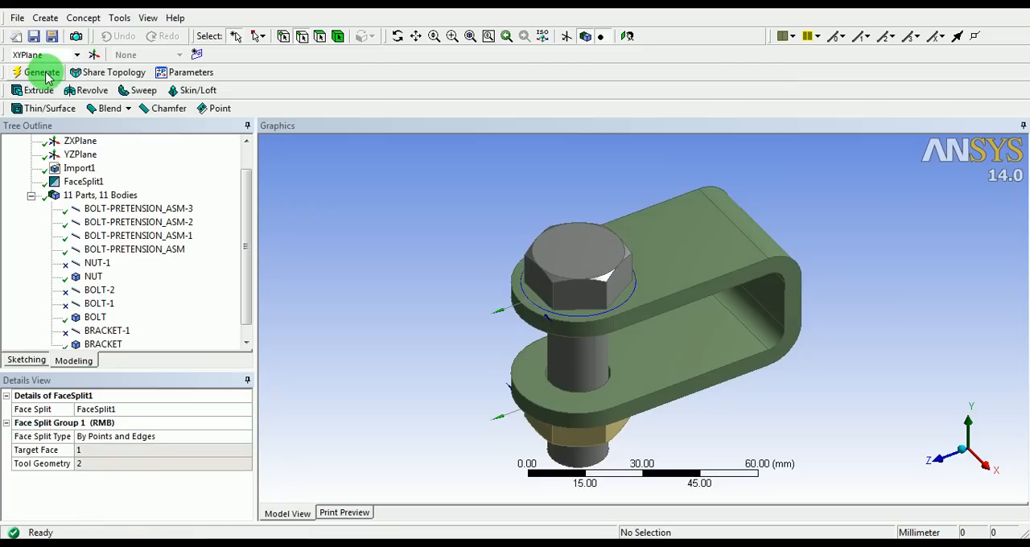
# Examine the ring face around the bolt head against the remaining flat face of the bracket
pyautogui.click(321, 39)
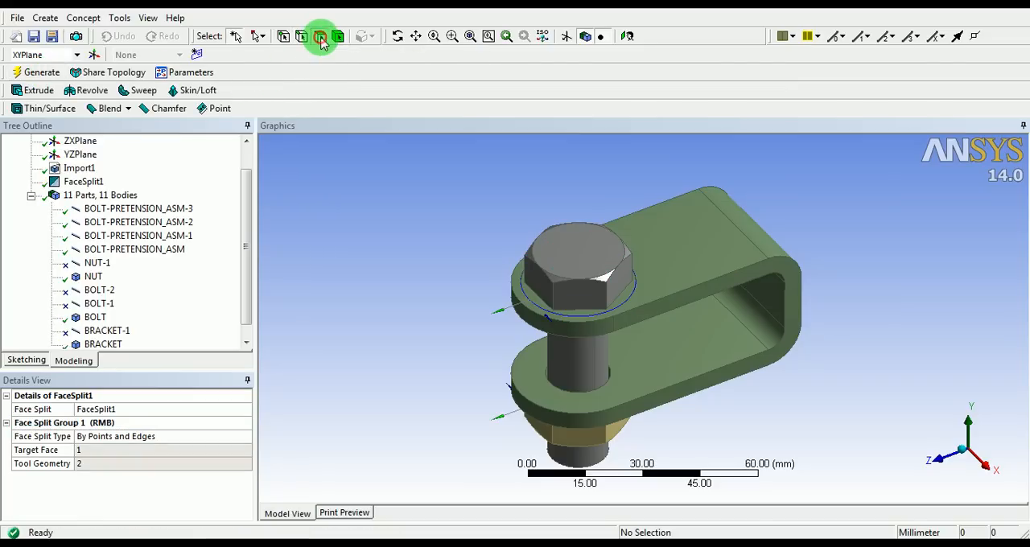
pyautogui.click(626, 299)
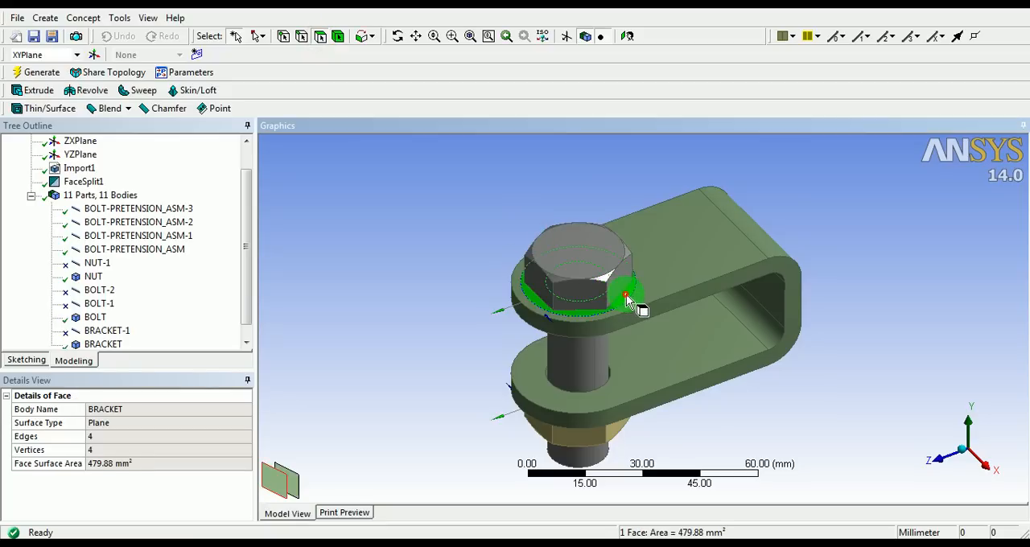
pyautogui.click(725, 254)
pyautogui.keyDown('ctrl'); pyautogui.moveTo(656, 296); pyautogui.dragTo(635, 196, button='middle'); pyautogui.keyUp('ctrl')
pyautogui.click(565, 270)
pyautogui.click(670, 231)
pyautogui.click(576, 259)
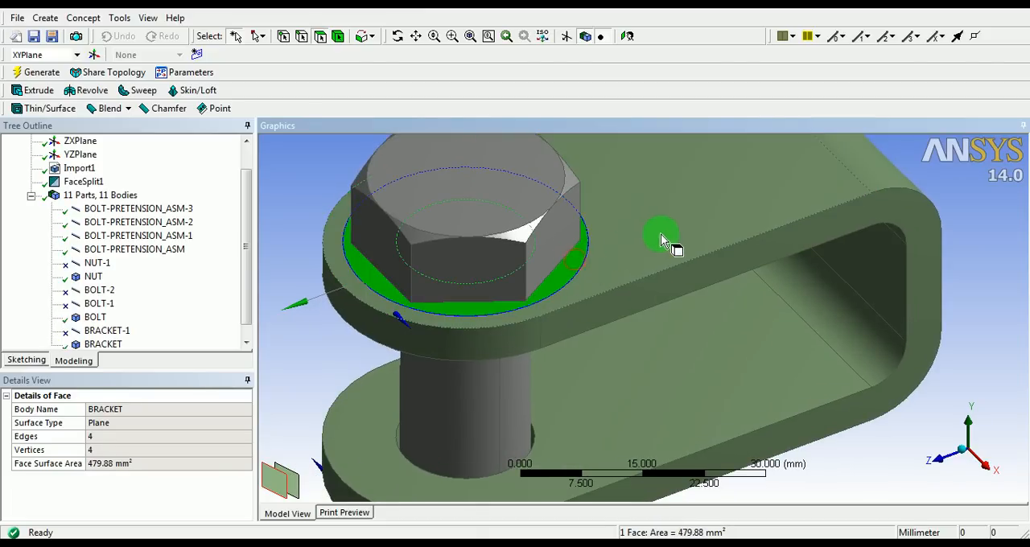
pyautogui.click(656, 239)
pyautogui.click(569, 267)
pyautogui.click(639, 254)
pyautogui.click(575, 264)
pyautogui.keyDown('shift'); pyautogui.moveTo(643, 210); pyautogui.dragTo(578, 311, button='middle'); pyautogui.keyUp('shift')
pyautogui.click(384, 270)
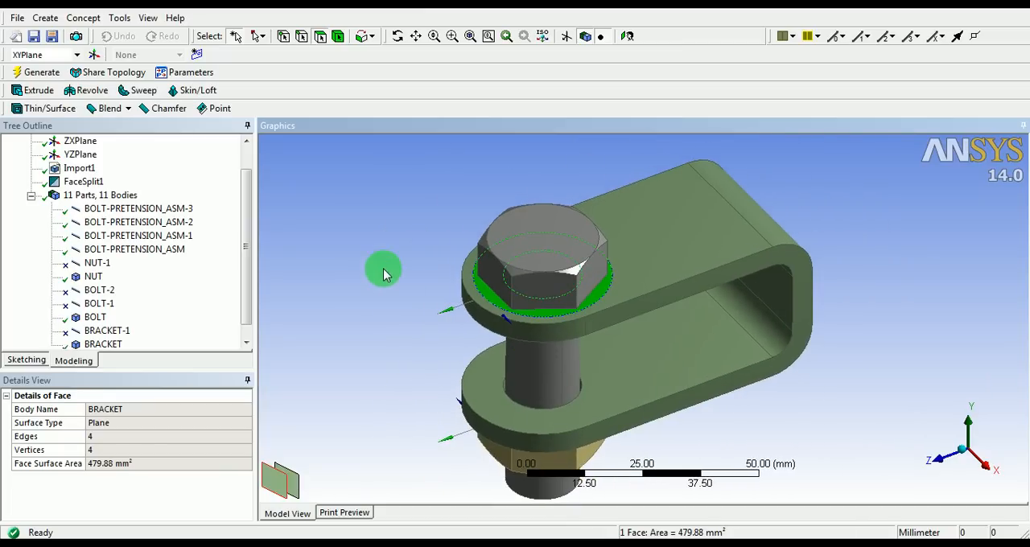
# Start a second Face Split by points and edges with the bracket's flat face under the nut as target face
pyautogui.moveTo(634, 404); pyautogui.dragTo(642, 238, button='middle')
pyautogui.keyDown('shift'); pyautogui.moveTo(618, 299); pyautogui.dragTo(623, 251, button='middle'); pyautogui.keyUp('shift')
pyautogui.click(651, 284)
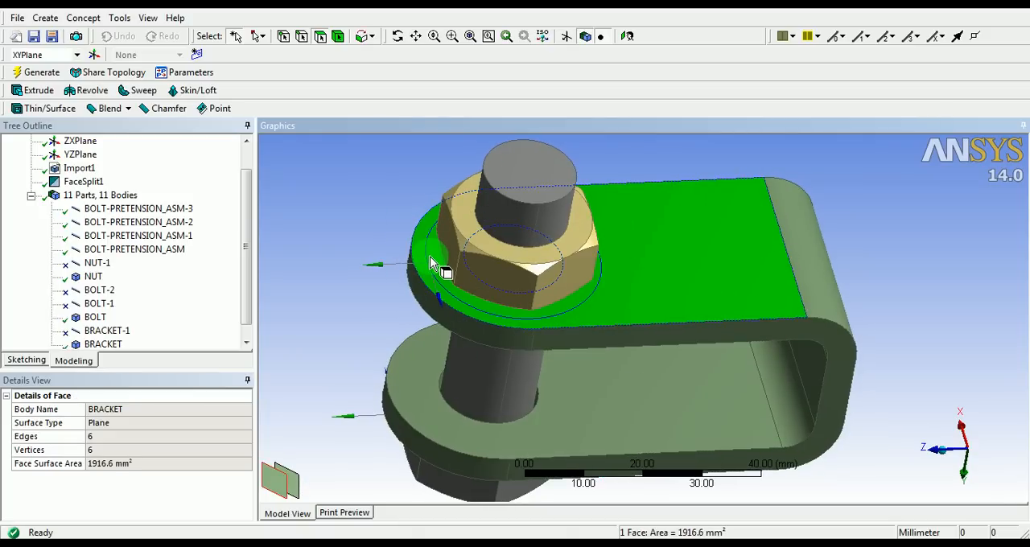
pyautogui.click(372, 201)
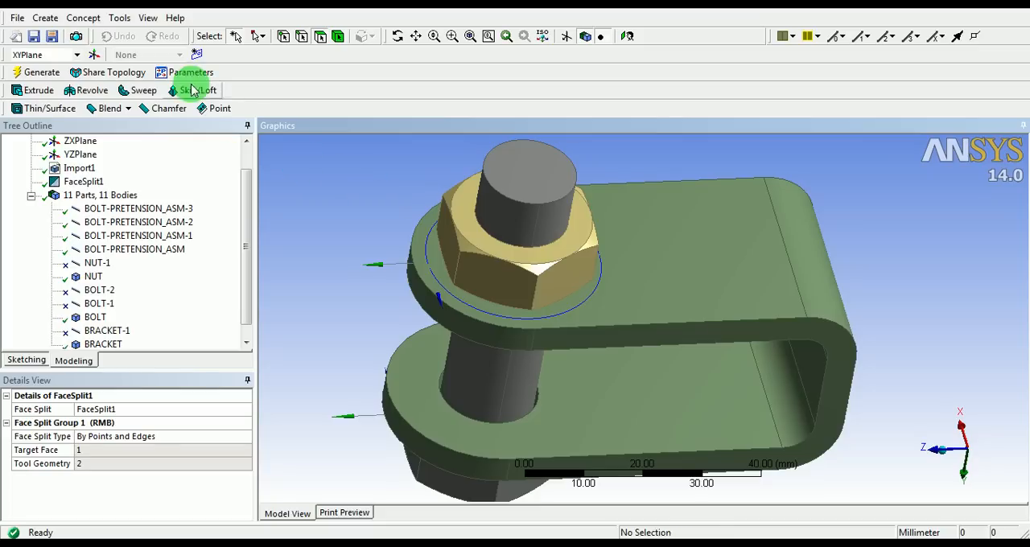
pyautogui.click(123, 17)
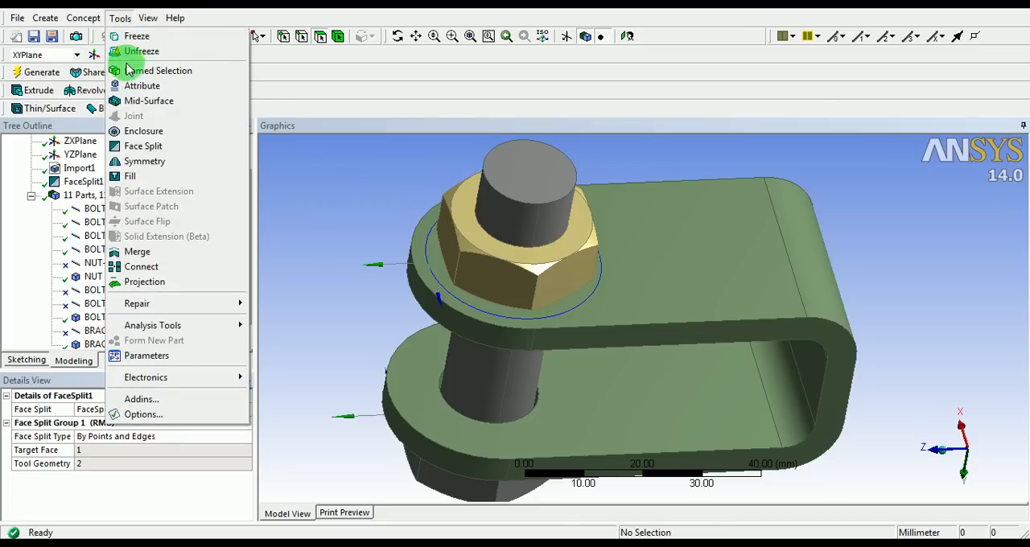
pyautogui.click(139, 149)
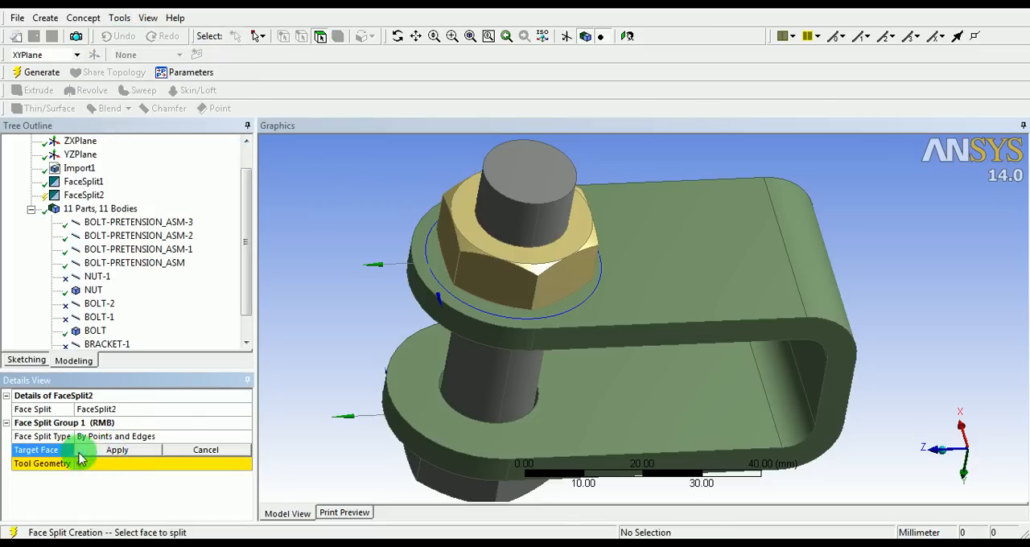
pyautogui.click(647, 279)
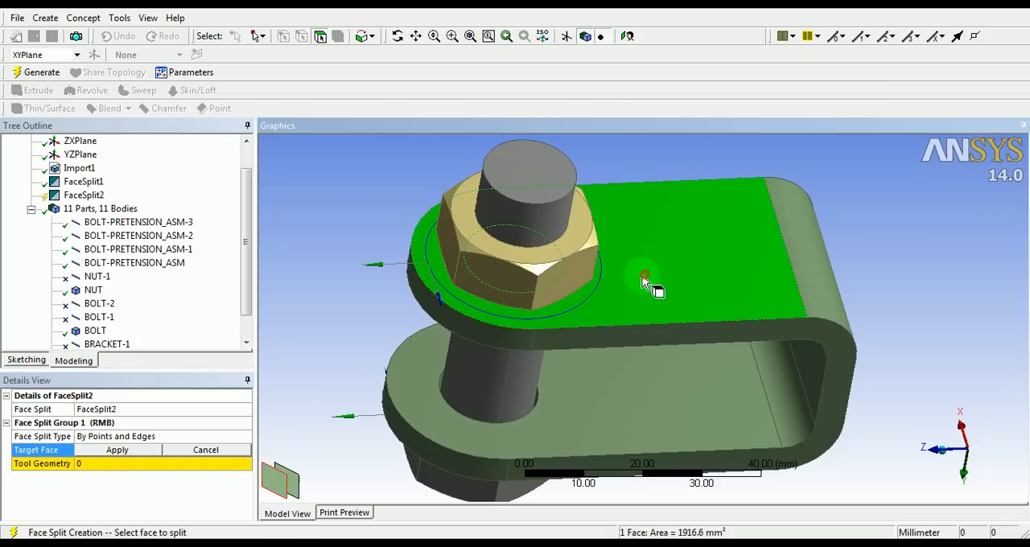
pyautogui.click(132, 451)
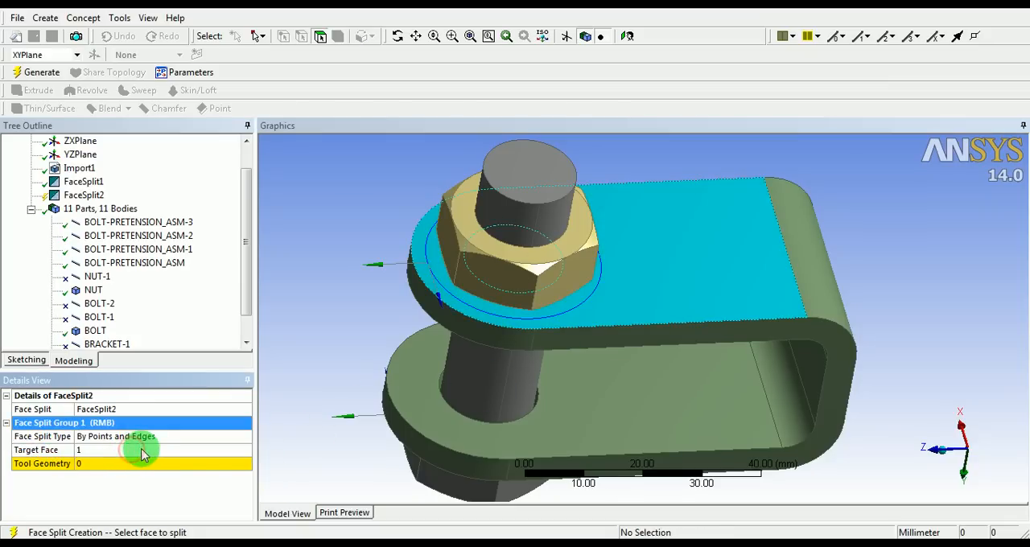
# Assign the two arcs around the nut as the second face split's tool geometry and generate it
pyautogui.click(130, 466)
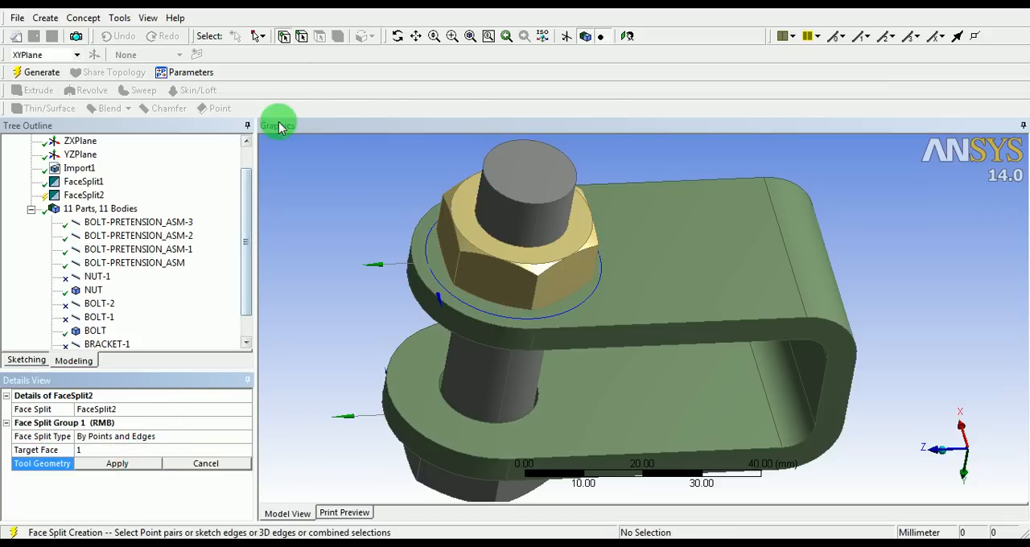
pyautogui.click(302, 37)
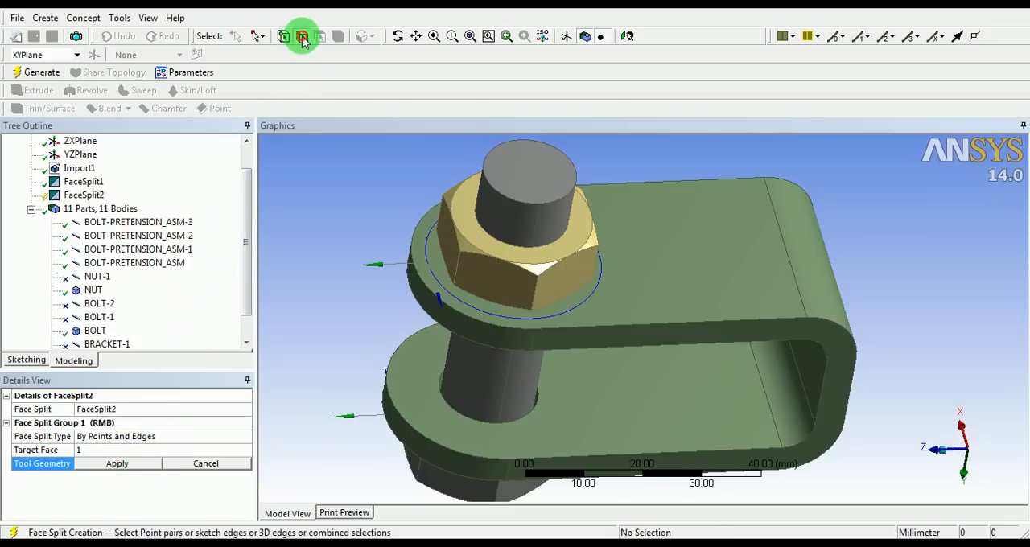
pyautogui.click(427, 249)
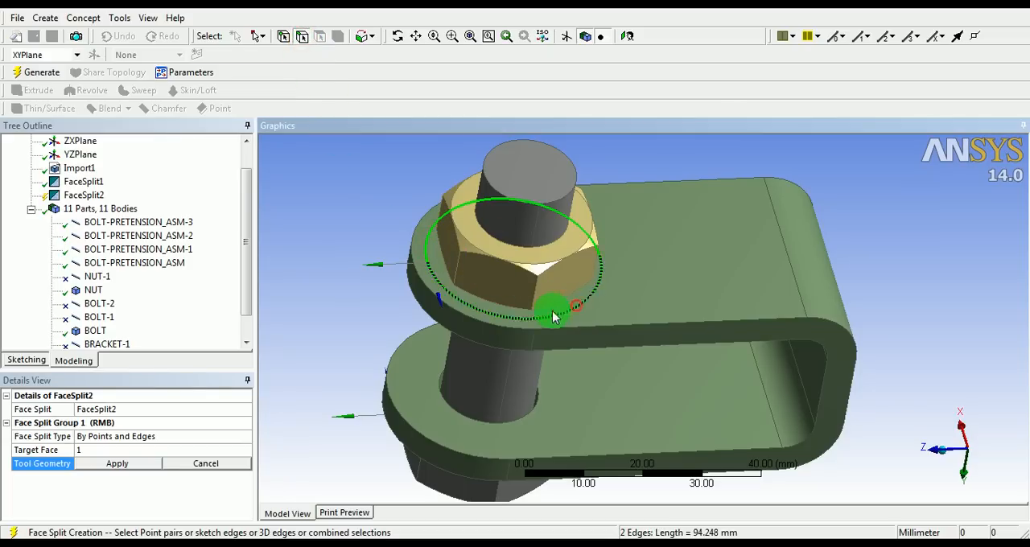
pyautogui.click(126, 464)
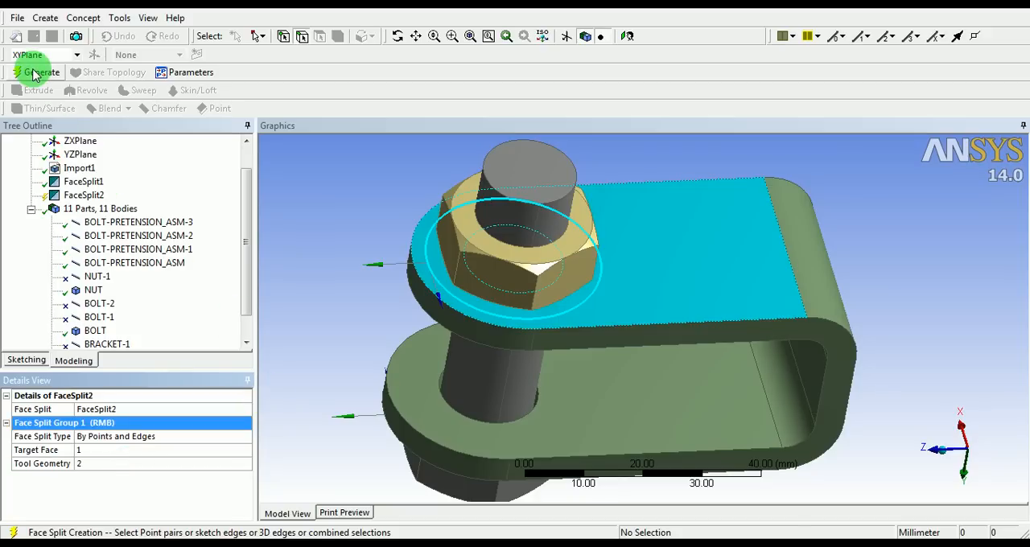
pyautogui.click(32, 72)
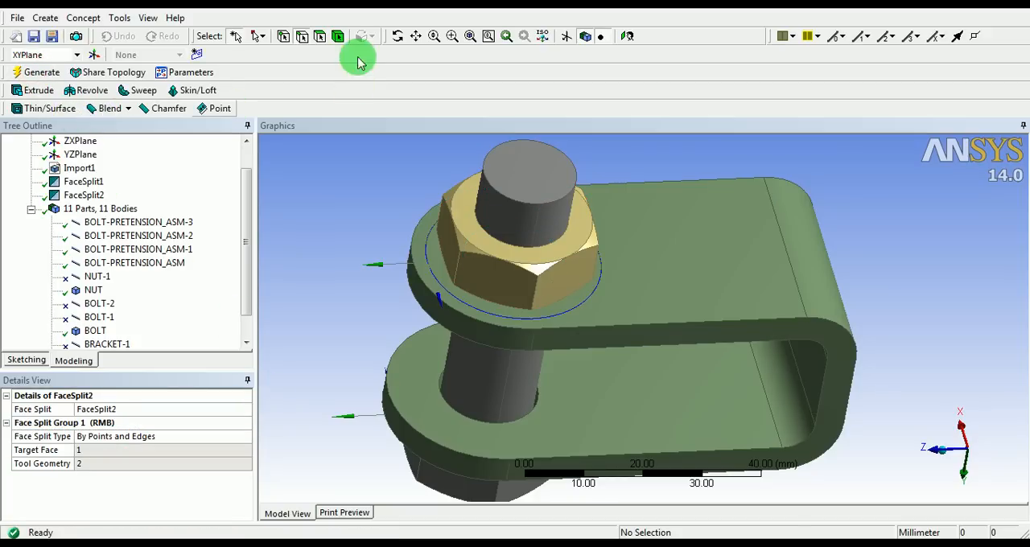
# Examine the separate bracket faces around the nut and around the bolt head by selecting each in turn
pyautogui.click(320, 36)
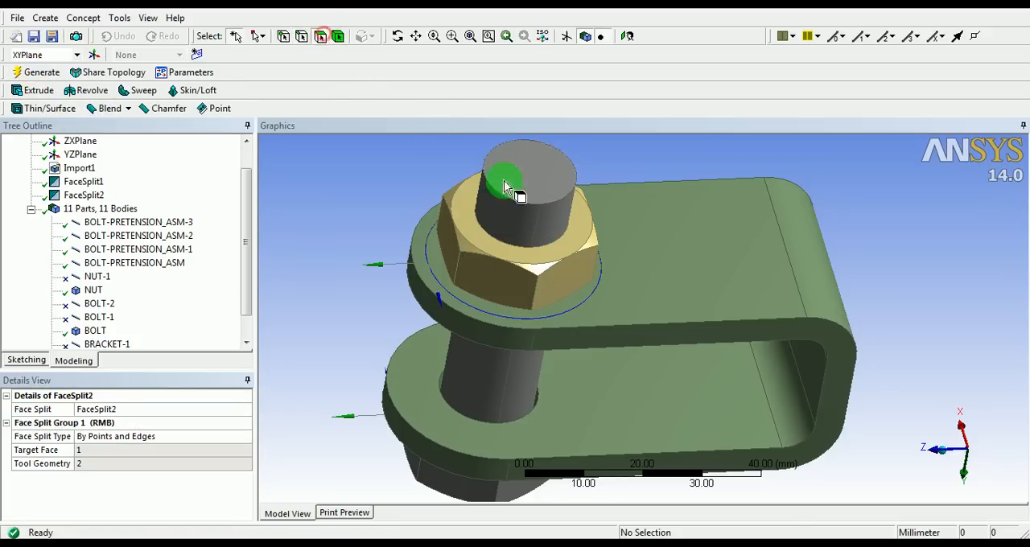
pyautogui.click(585, 304)
pyautogui.click(625, 287)
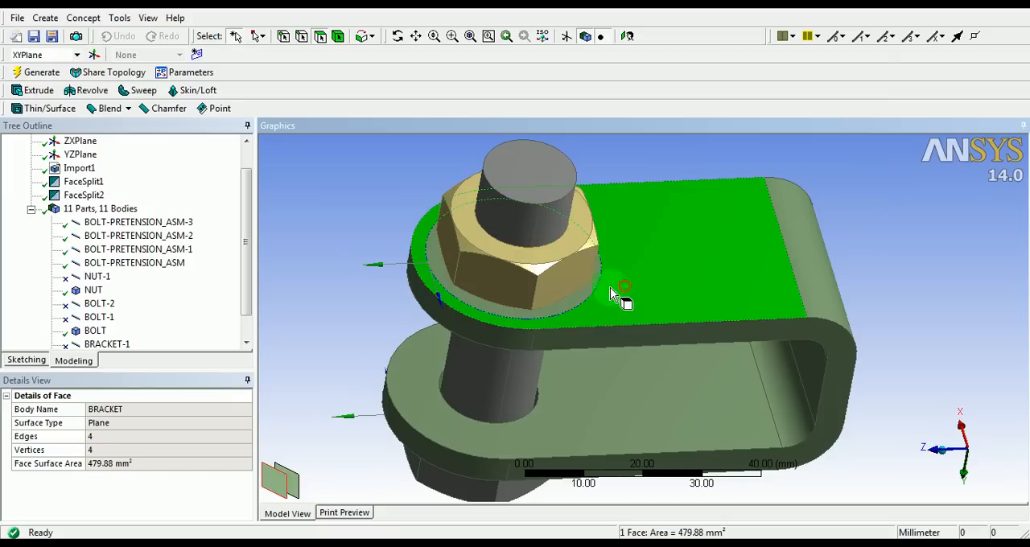
pyautogui.click(588, 292)
pyautogui.click(630, 291)
pyautogui.click(577, 293)
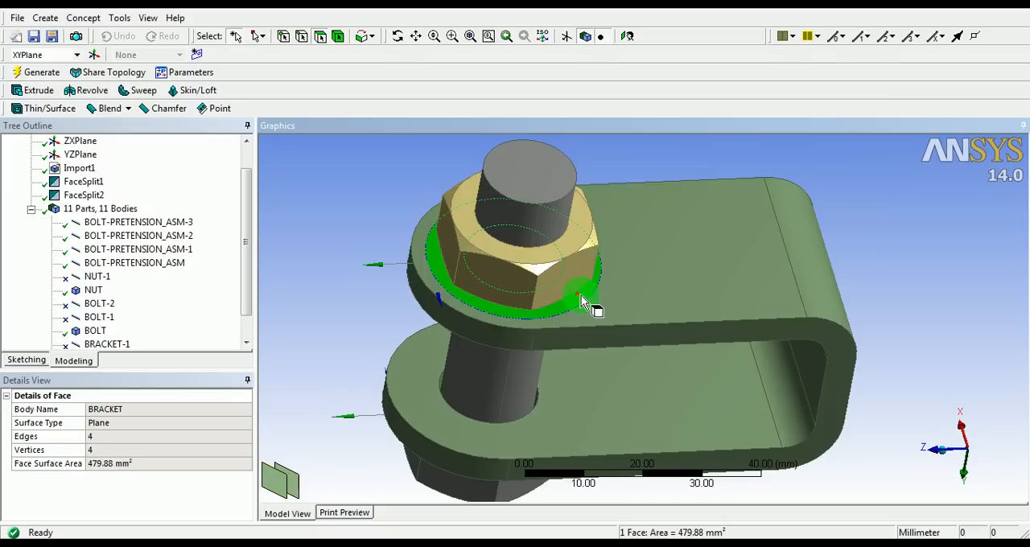
pyautogui.click(660, 302)
pyautogui.click(682, 192)
pyautogui.moveTo(683, 191); pyautogui.dragTo(641, 281, button='middle')
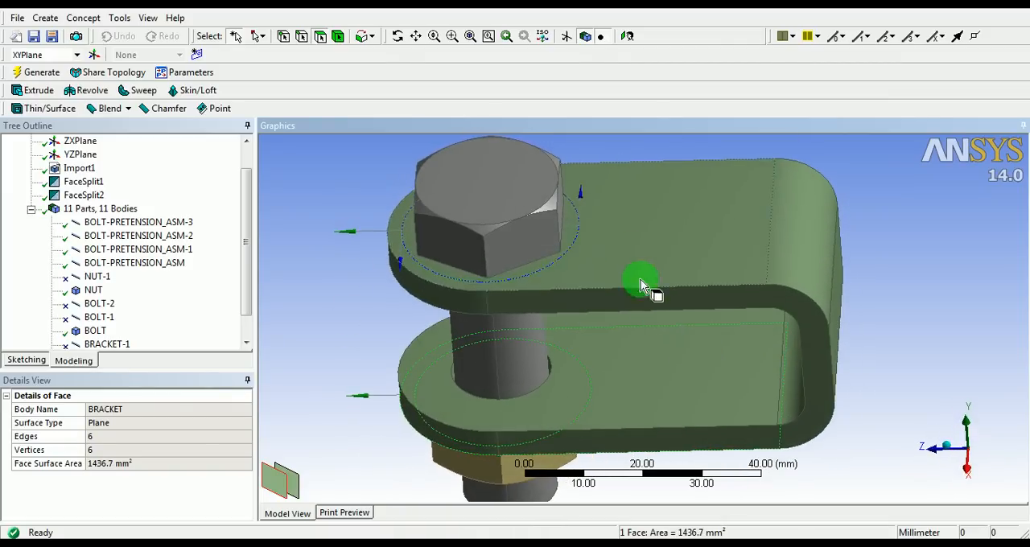
pyautogui.click(574, 232)
pyautogui.click(668, 248)
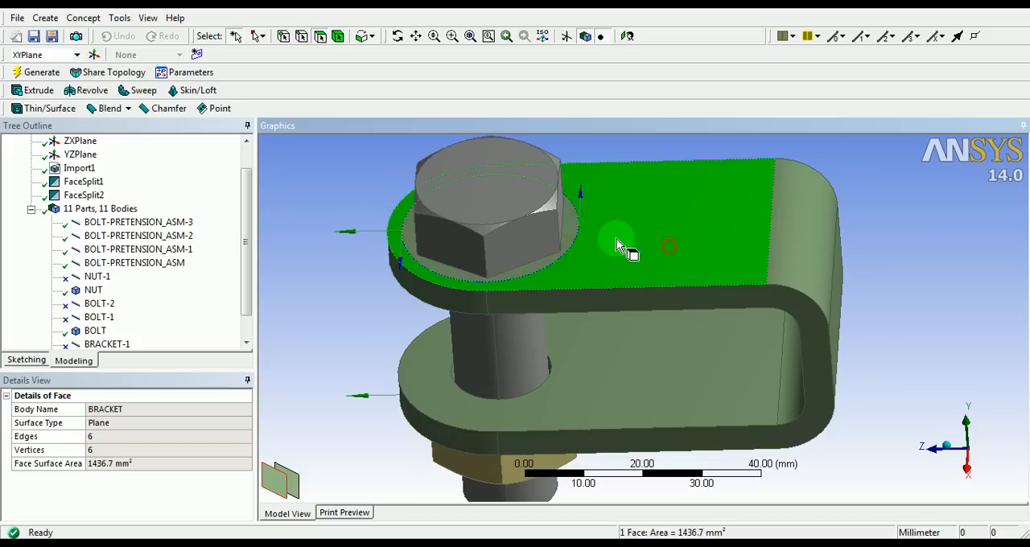
pyautogui.click(581, 233)
pyautogui.click(628, 233)
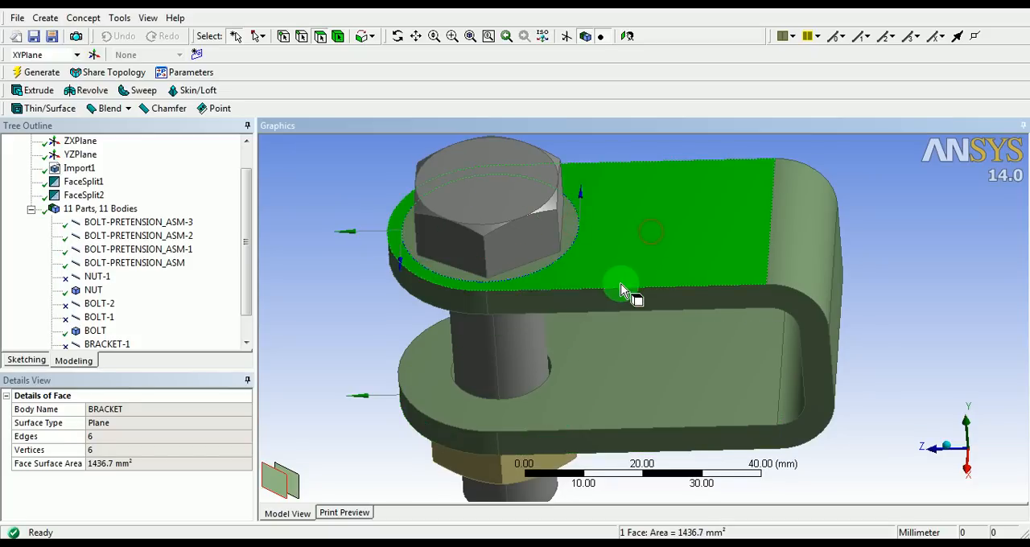
# Compare the ring face under the bolt head with the bracket's remaining upper flat face, and view the nut side
pyautogui.scroll(2, 625, 287)
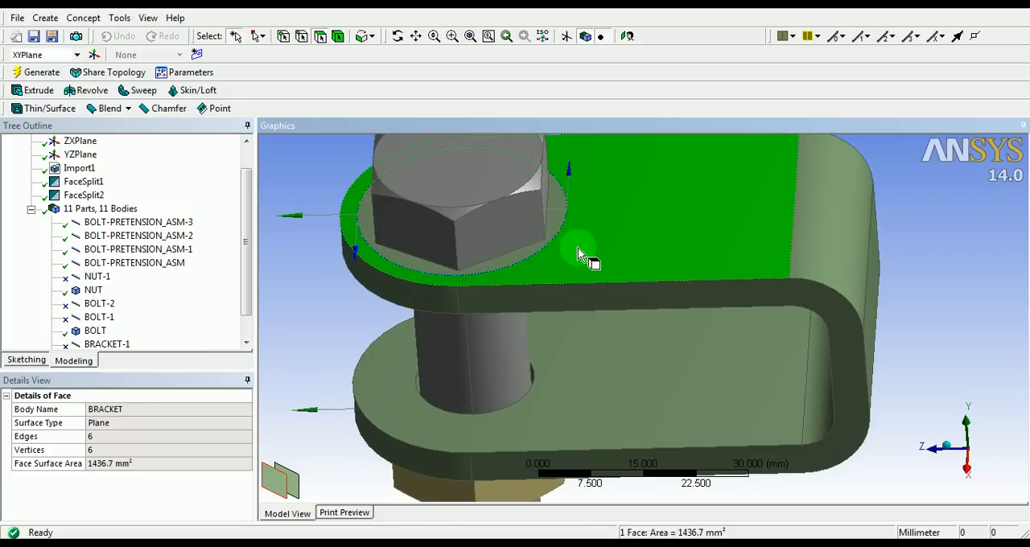
pyautogui.click(561, 225)
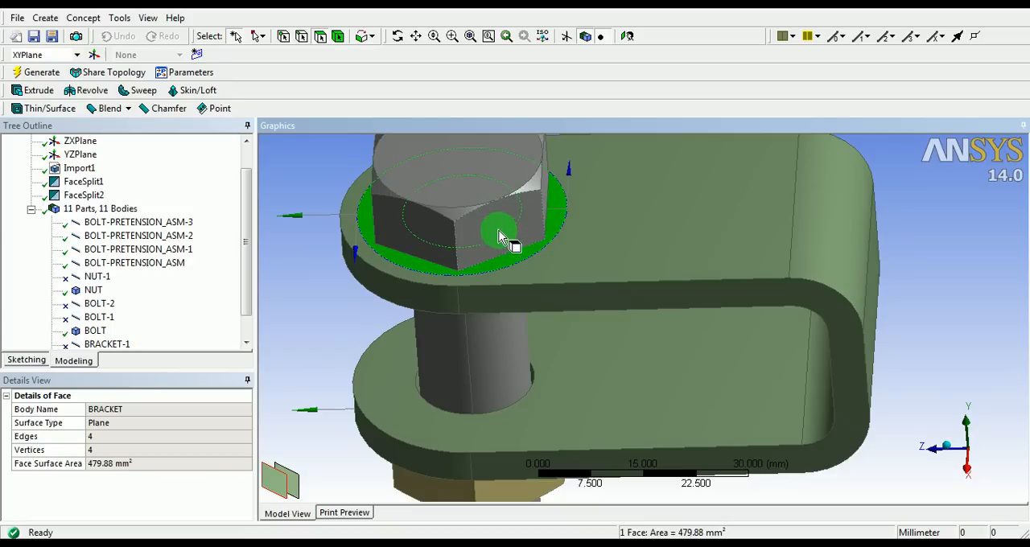
pyautogui.click(605, 237)
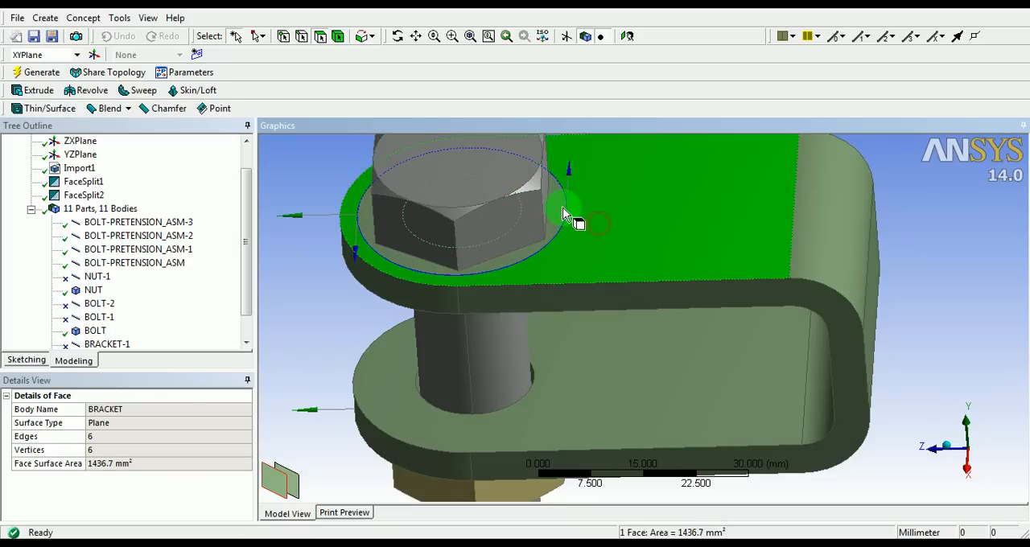
pyautogui.click(561, 208)
pyautogui.scroll(-2, 561, 208)
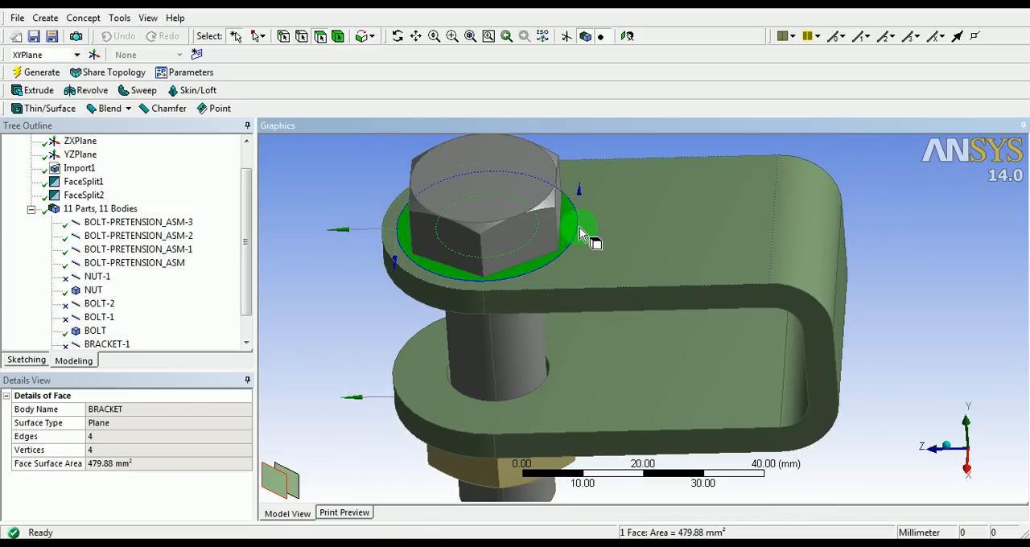
pyautogui.moveTo(573, 195); pyautogui.dragTo(597, 144, button='middle')
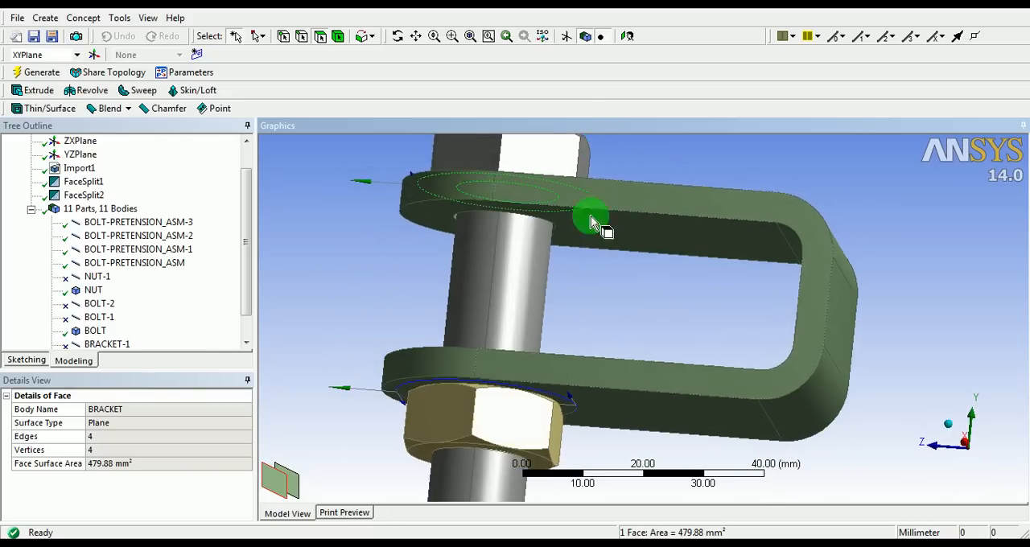
pyautogui.moveTo(579, 317)
pyautogui.mouseDown(button='middle')
pyautogui.moveTo(581, 281)
pyautogui.moveTo(617, 276)
pyautogui.moveTo(650, 352)
pyautogui.moveTo(609, 278)
pyautogui.moveTo(591, 318)
pyautogui.moveTo(573, 310)
pyautogui.mouseUp(button='middle')
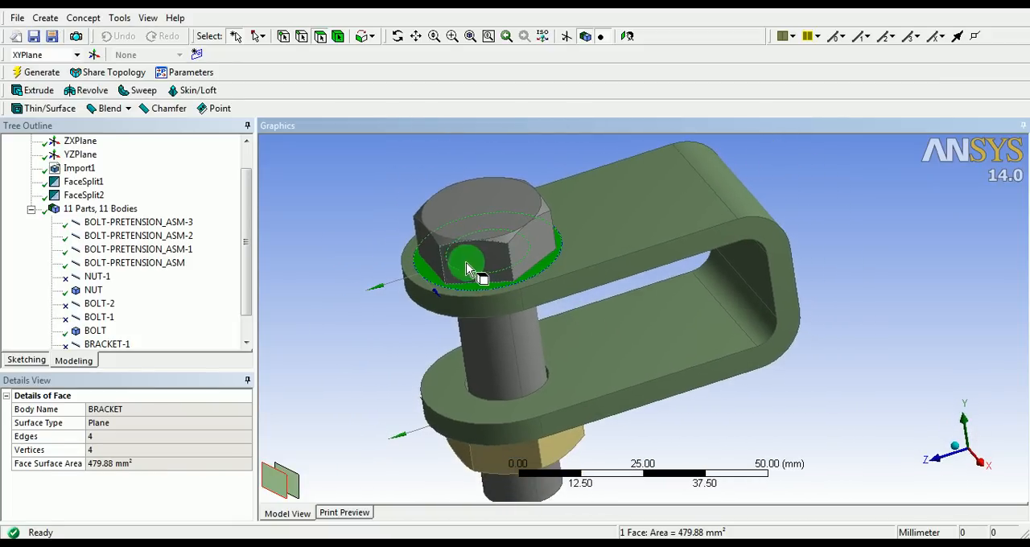
# Suppress the four line bodies BOLT-PRETENSION_ASM, BOLT-PRETENSION_ASM-1, BOLT-PRETENSION_ASM-2 and BOLT-PRETENSION_ASM-3
pyautogui.click(336, 283)
pyautogui.moveTo(247, 243); pyautogui.dragTo(250, 284)
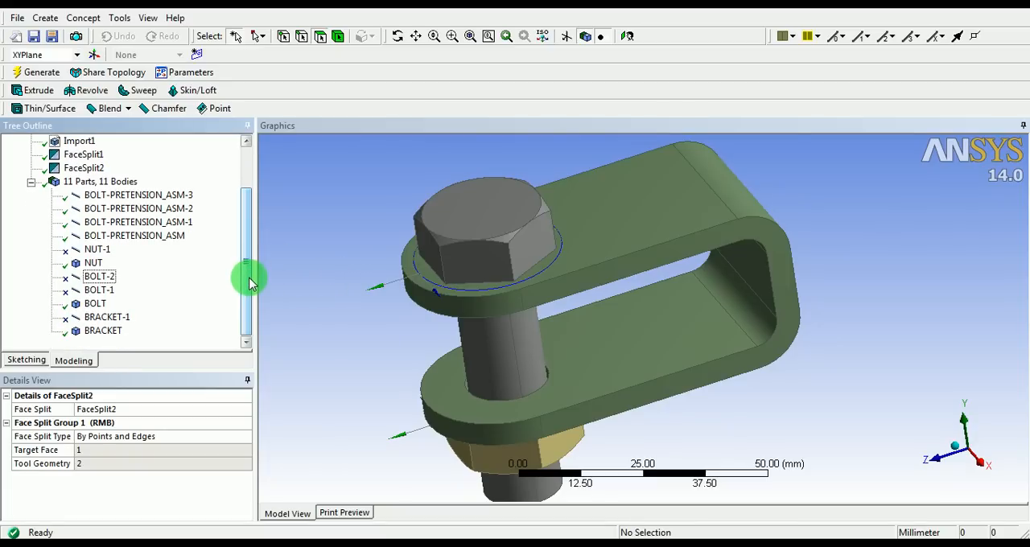
pyautogui.click(167, 196)
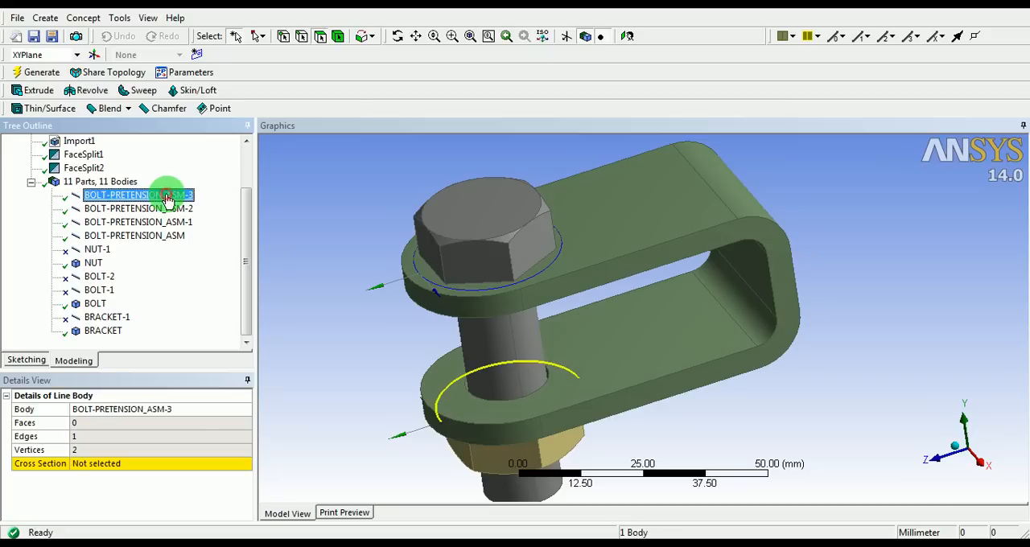
pyautogui.keyDown('ctrl'); pyautogui.click(143, 208); pyautogui.keyUp('ctrl')
pyautogui.keyDown('ctrl'); pyautogui.click(145, 222); pyautogui.keyUp('ctrl')
pyautogui.keyDown('ctrl'); pyautogui.click(142, 237); pyautogui.keyUp('ctrl')
pyautogui.rightClick(143, 239)
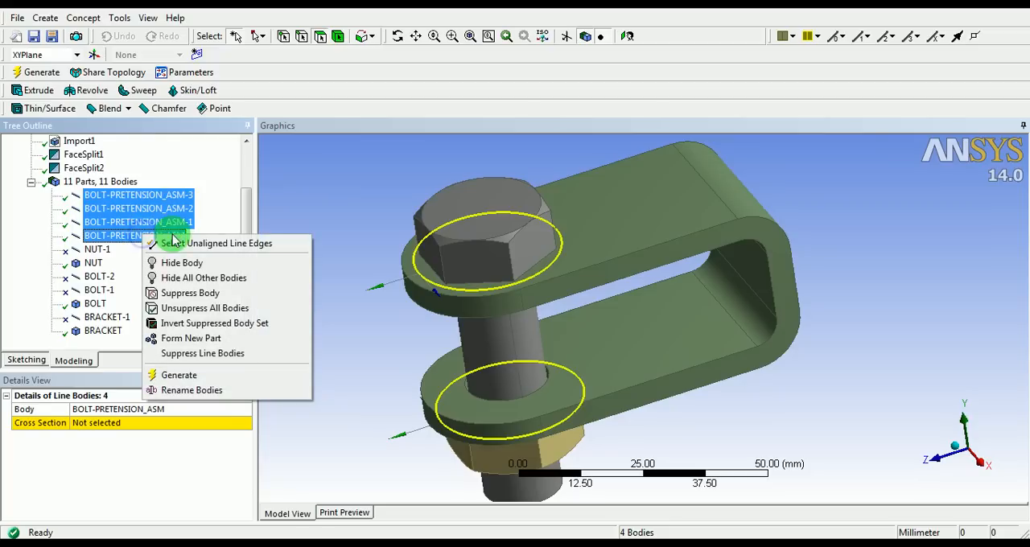
pyautogui.click(190, 294)
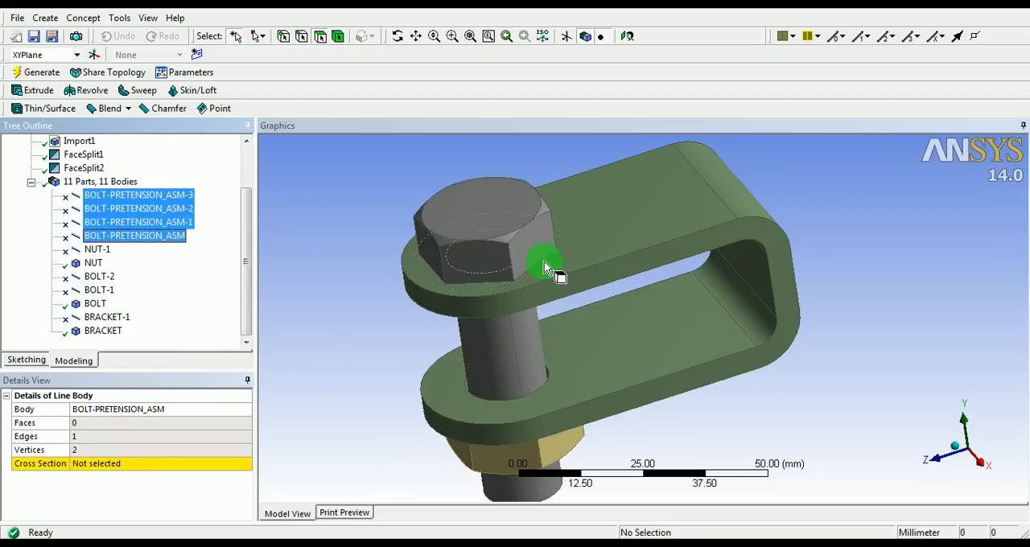
# Inspect the imprinted face outlines around the bolt head and nut with the line bodies suppressed
pyautogui.moveTo(544, 261); pyautogui.dragTo(543, 286, button='middle')
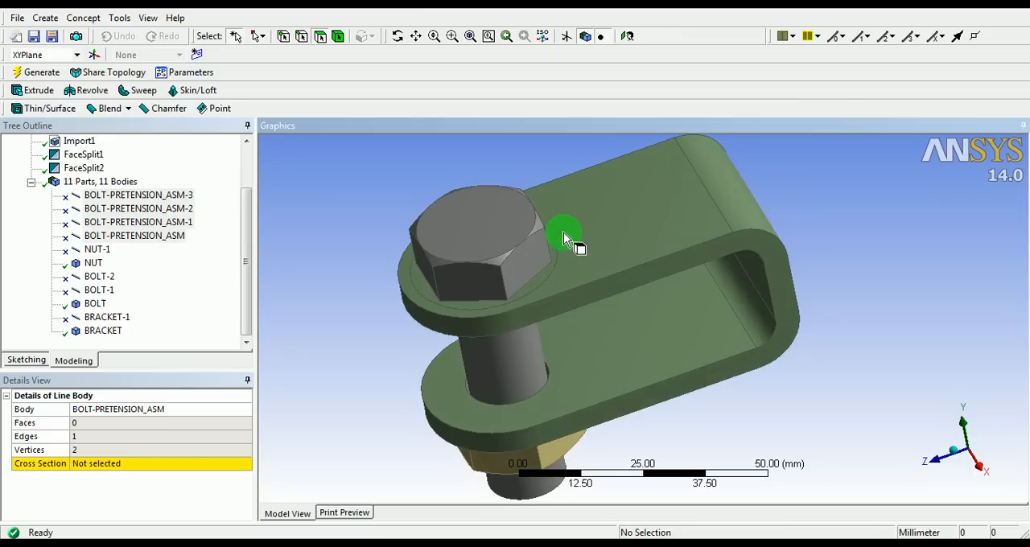
pyautogui.scroll(5, 471, 304)
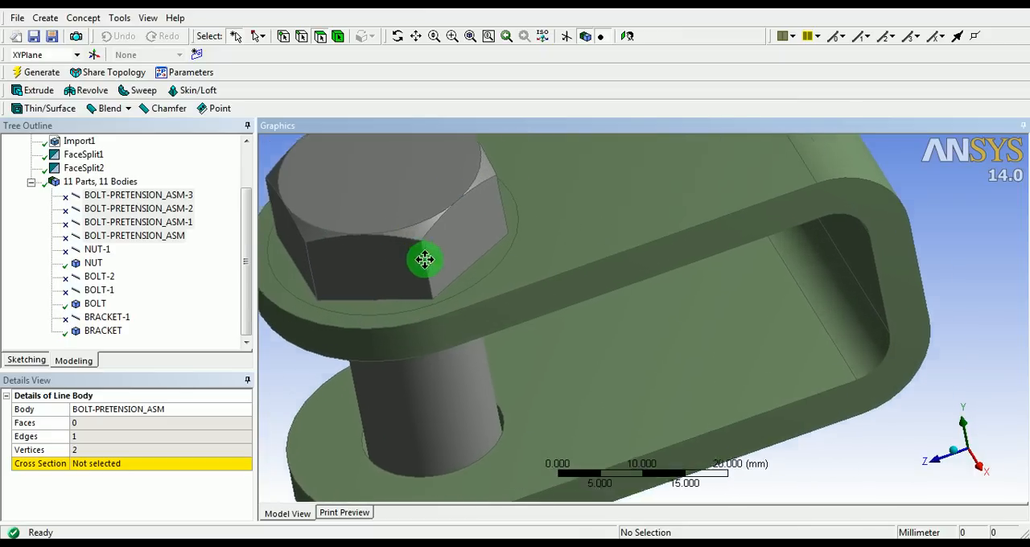
pyautogui.keyDown('shift'); pyautogui.moveTo(516, 270); pyautogui.dragTo(491, 357, button='middle'); pyautogui.keyUp('shift')
pyautogui.moveTo(559, 377); pyautogui.dragTo(580, 277, button='middle')
pyautogui.keyDown('ctrl'); pyautogui.moveTo(672, 321); pyautogui.dragTo(487, 301, button='middle'); pyautogui.keyUp('ctrl')
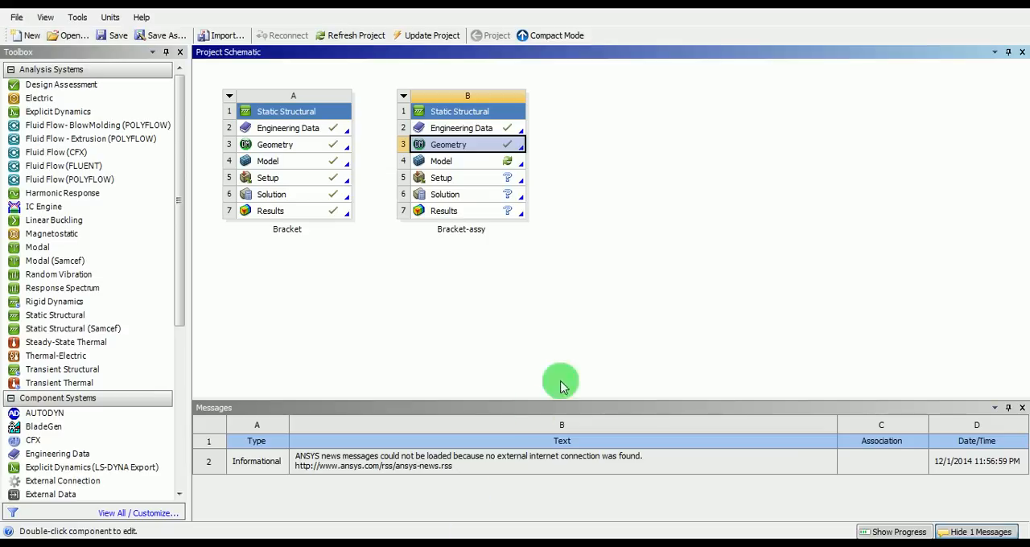
# Switch to the Workbench project and open the Model of the Bracket-assy static structural system in Mechanical
pyautogui.click(638, 245)
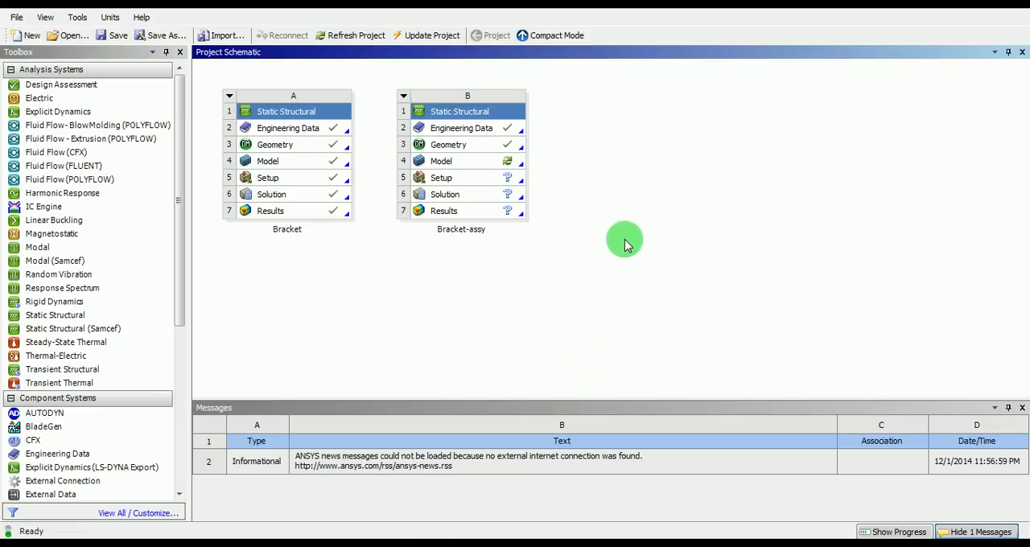
pyautogui.doubleClick(477, 161)
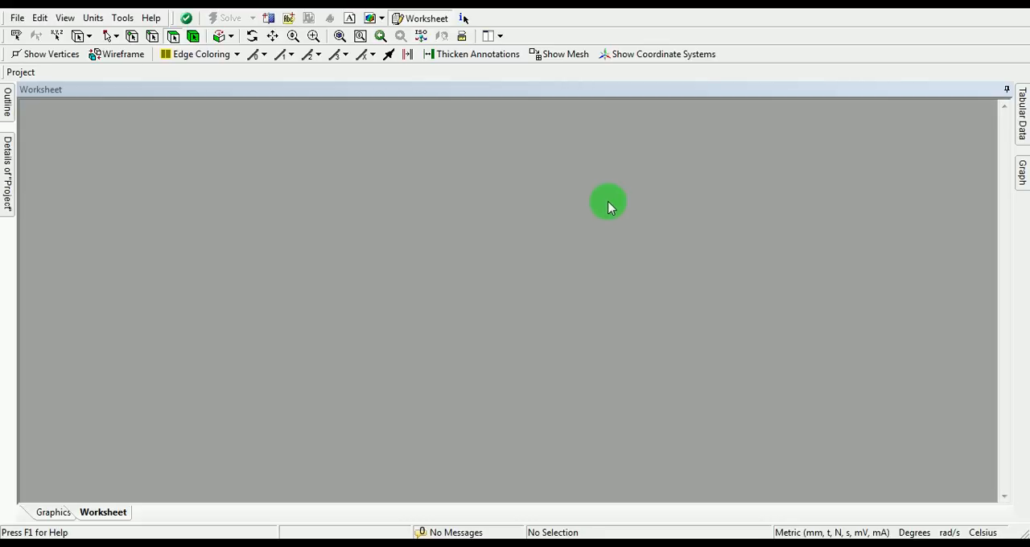
pyautogui.click(652, 322)
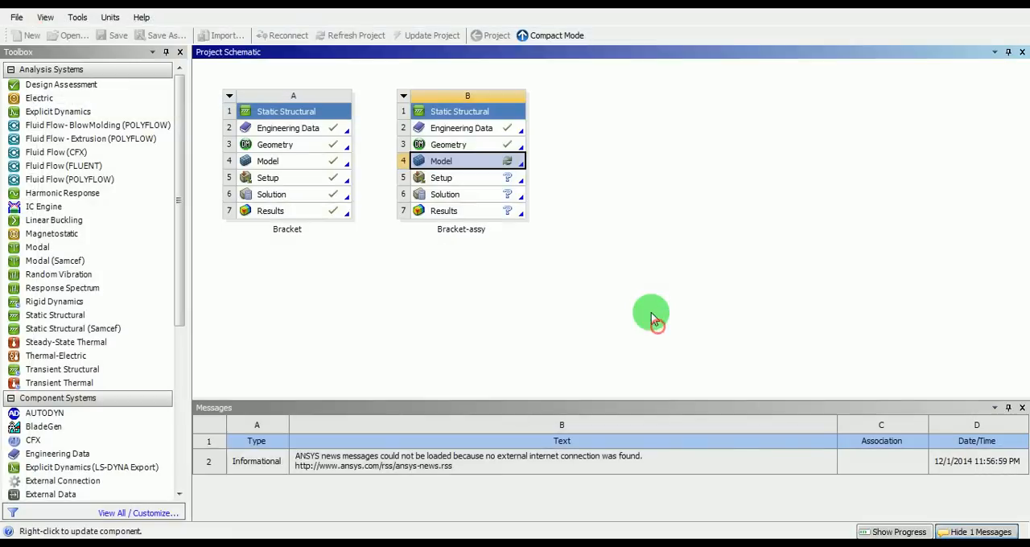
pyautogui.click(473, 164)
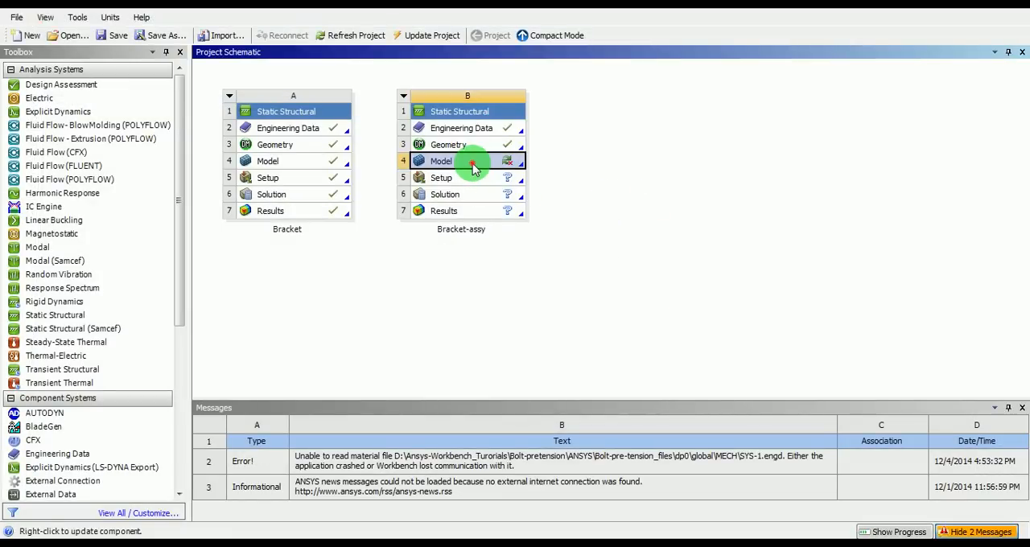
pyautogui.doubleClick(473, 164)
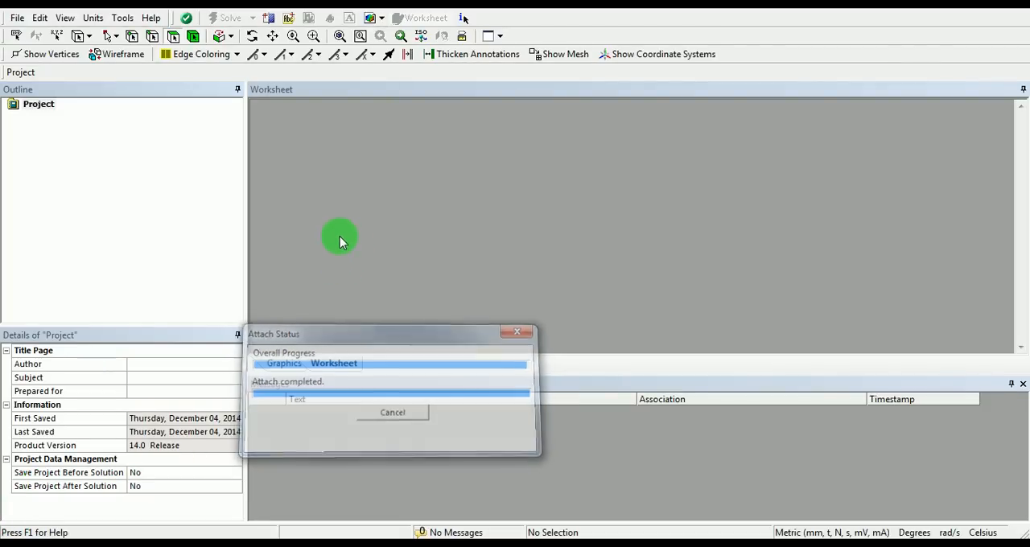
# Inspect the imported assembly and its nut, bolt and bracket bodies, including the bracket's material and definition details
pyautogui.scroll(3, 568, 214)
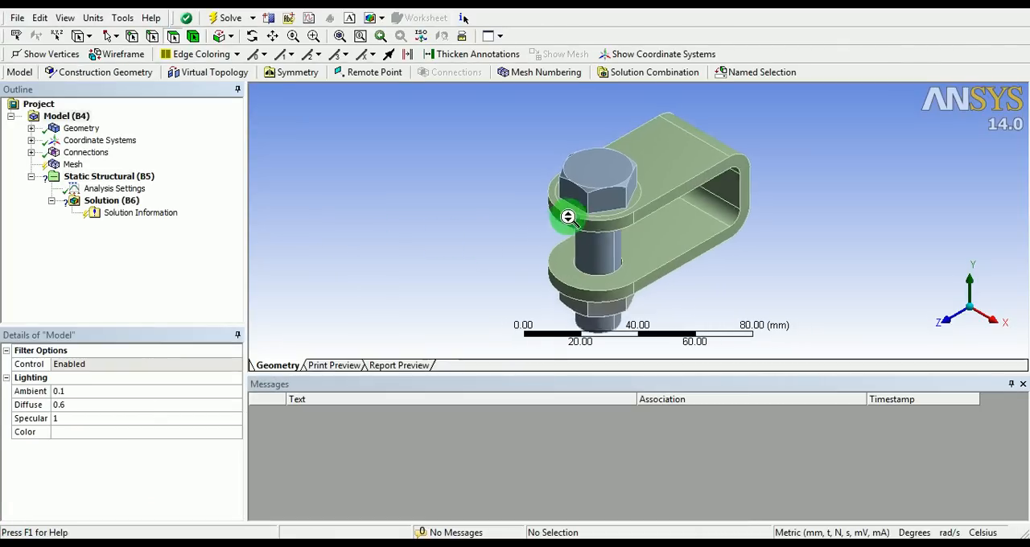
pyautogui.keyDown('ctrl'); pyautogui.moveTo(651, 227); pyautogui.dragTo(524, 230, button='middle'); pyautogui.keyUp('ctrl')
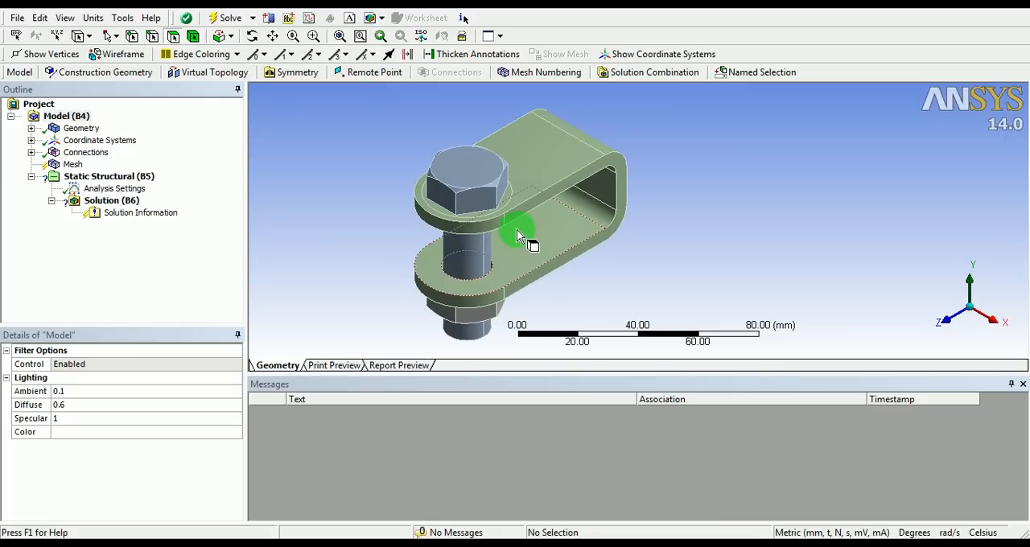
pyautogui.moveTo(554, 257); pyautogui.dragTo(520, 151, button='middle')
pyautogui.keyDown('ctrl'); pyautogui.moveTo(391, 166); pyautogui.dragTo(480, 167, button='middle'); pyautogui.keyUp('ctrl')
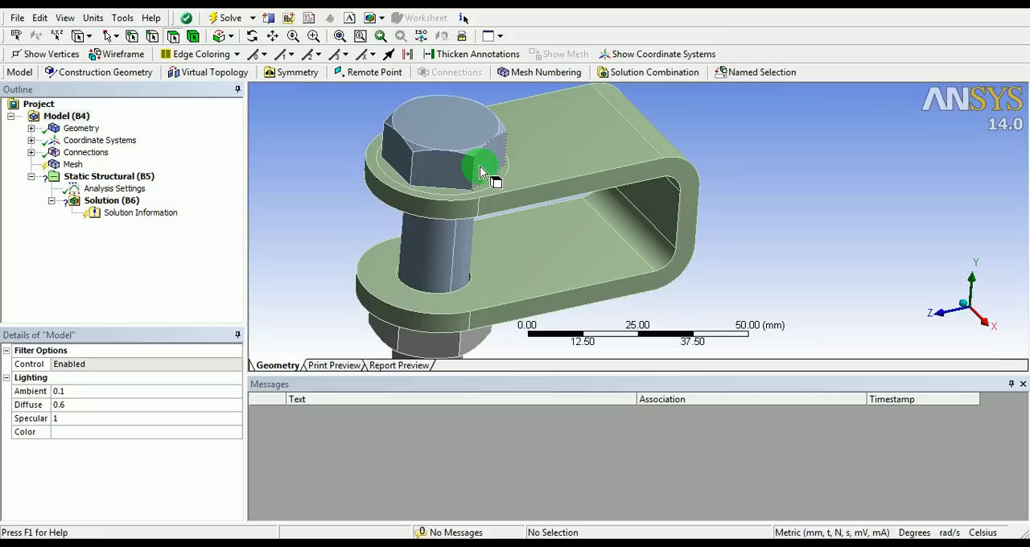
pyautogui.click(31, 128)
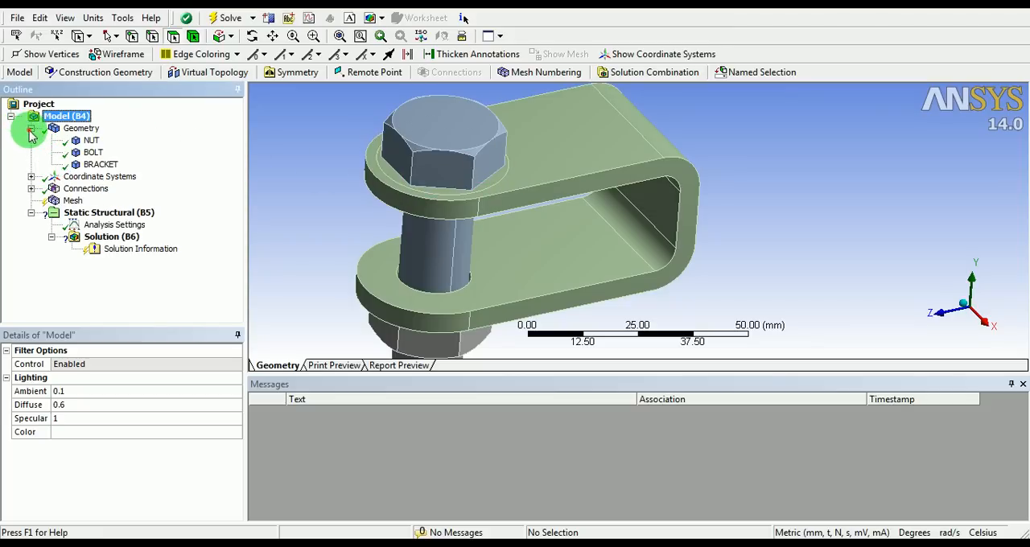
pyautogui.click(93, 152)
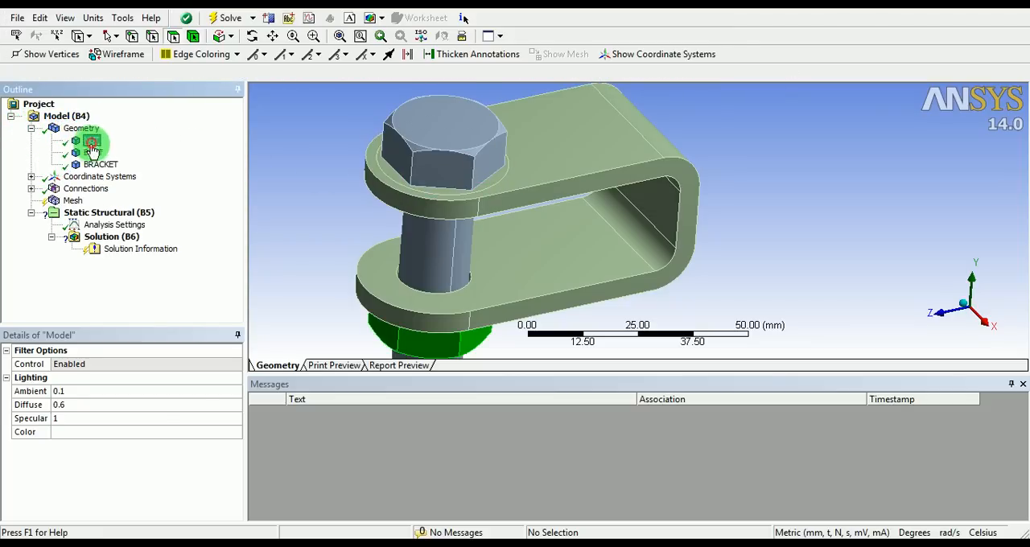
pyautogui.click(103, 165)
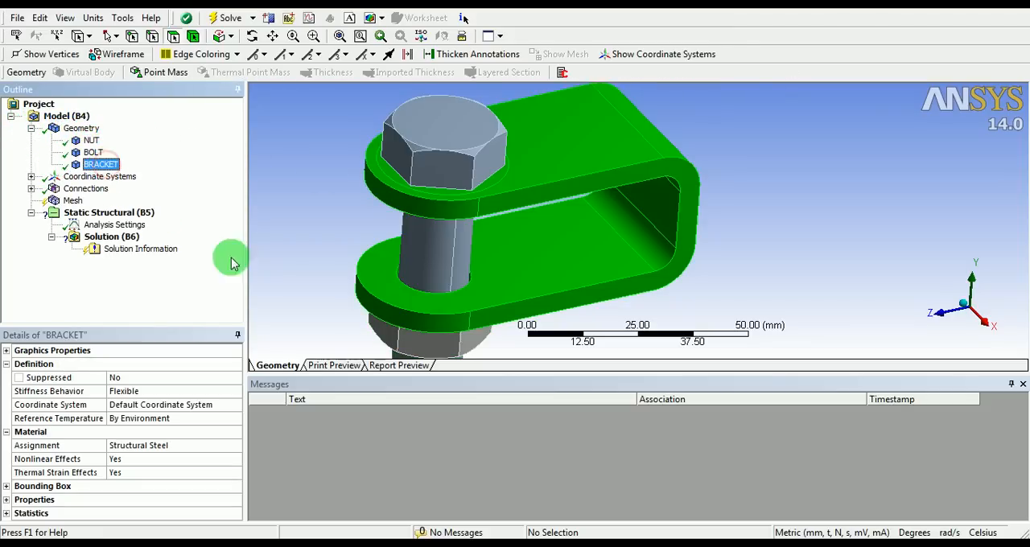
pyautogui.click(659, 534)
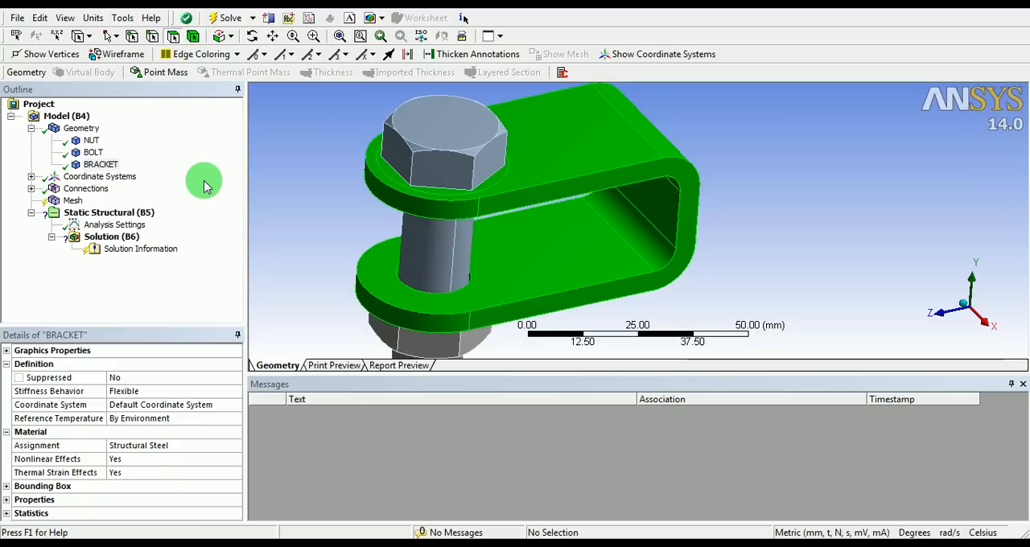
# Examine the global coordinate system's origin and axis directions relative to the bolt from several angles
pyautogui.click(31, 177)
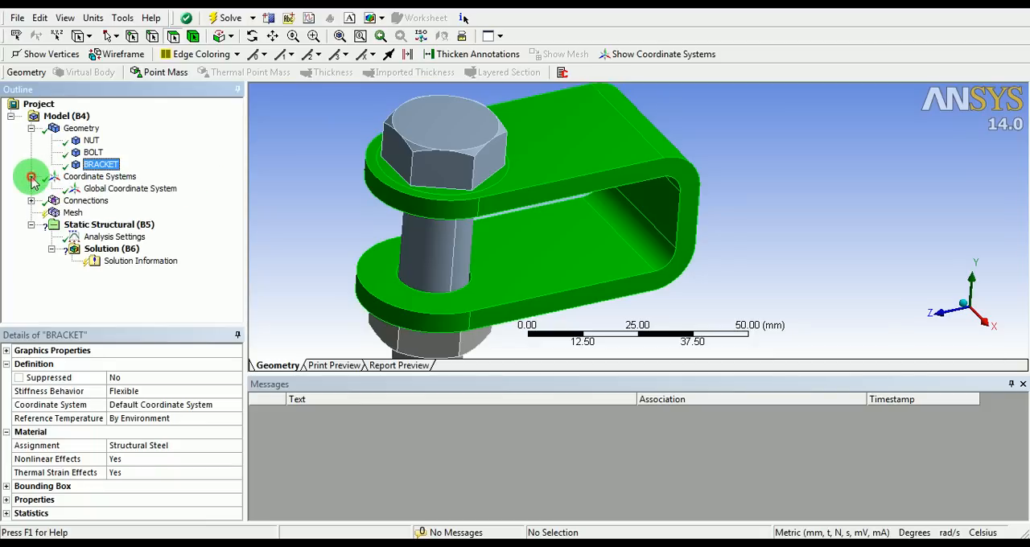
pyautogui.click(99, 190)
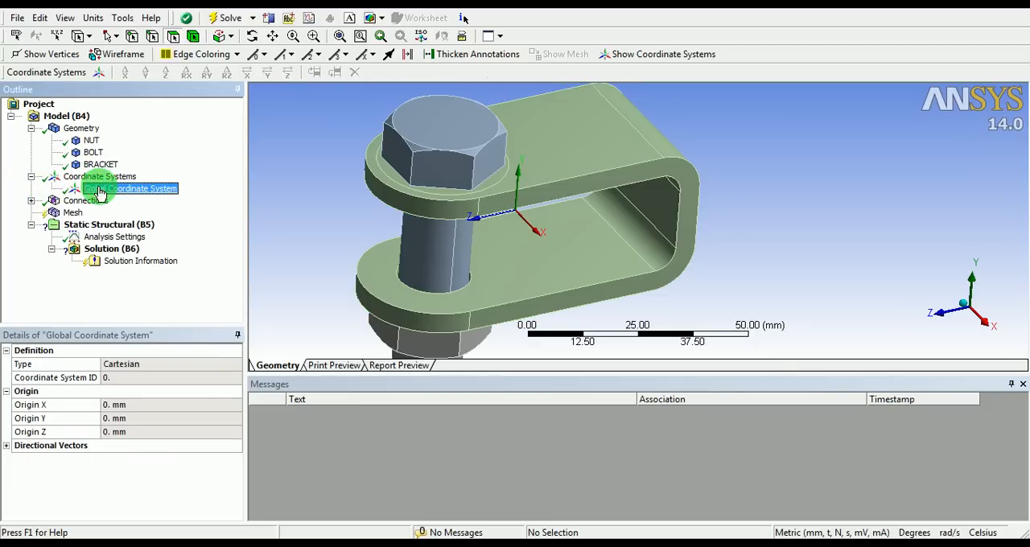
pyautogui.moveTo(472, 218); pyautogui.dragTo(503, 195, button='middle')
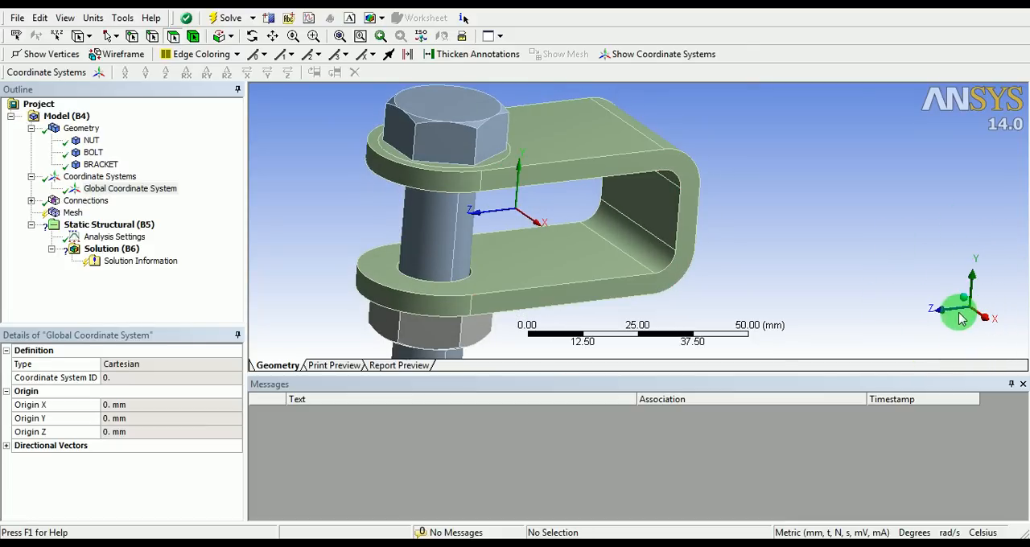
pyautogui.moveTo(621, 193); pyautogui.dragTo(529, 217, button='middle')
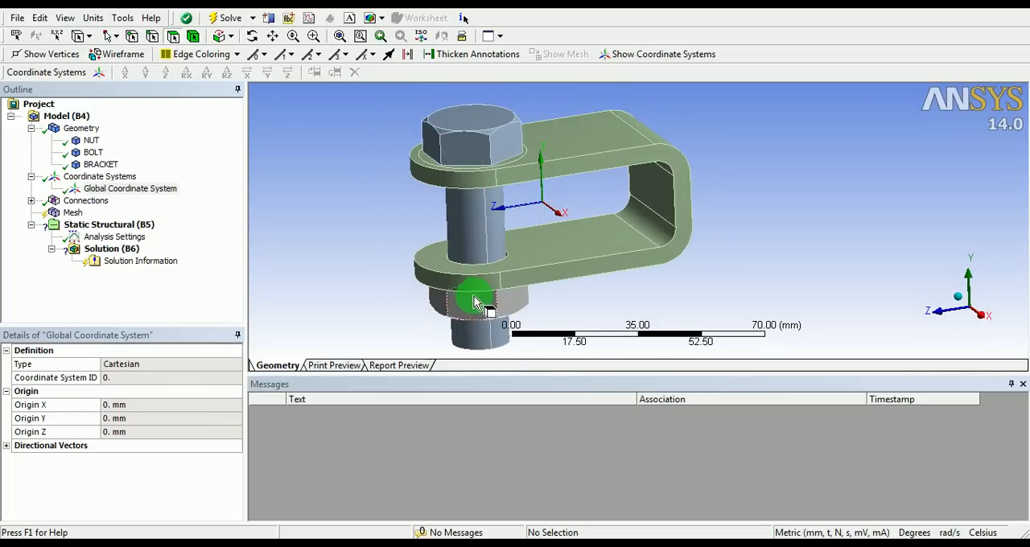
pyautogui.moveTo(509, 249)
pyautogui.mouseDown(button='middle')
pyautogui.moveTo(471, 184)
pyautogui.moveTo(499, 244)
pyautogui.moveTo(497, 214)
pyautogui.mouseUp(button='middle')
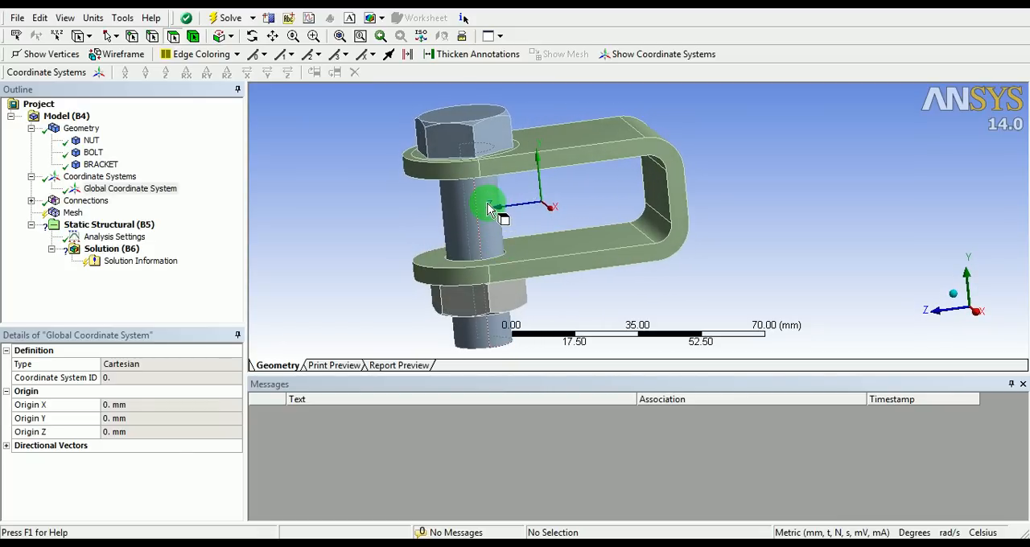
pyautogui.moveTo(489, 208)
pyautogui.mouseDown(button='middle')
pyautogui.moveTo(496, 218)
pyautogui.moveTo(476, 152)
pyautogui.moveTo(471, 294)
pyautogui.moveTo(464, 191)
pyautogui.moveTo(476, 204)
pyautogui.mouseUp(button='middle')
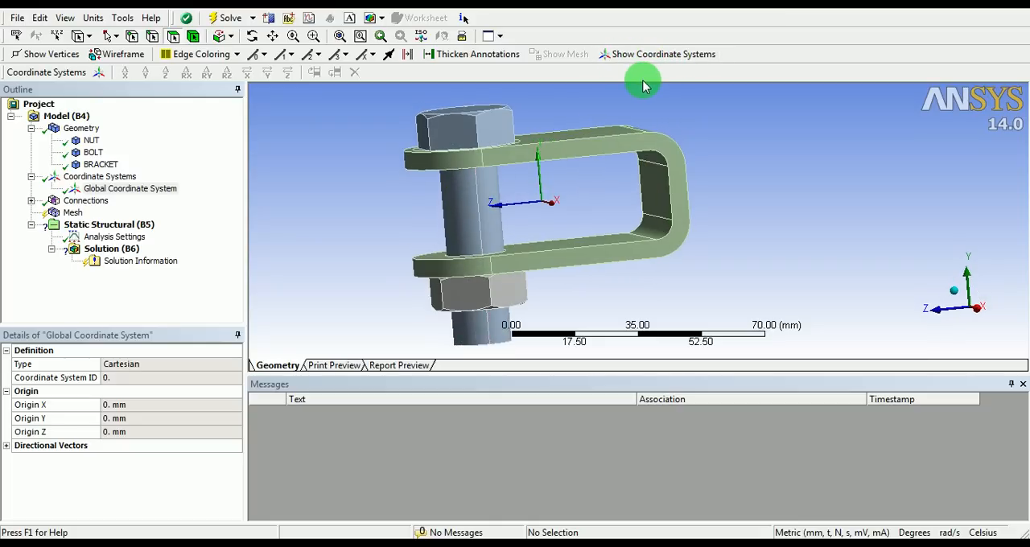
pyautogui.moveTo(642, 89)
pyautogui.mouseDown(button='middle')
pyautogui.moveTo(581, 184)
pyautogui.moveTo(559, 189)
pyautogui.moveTo(558, 178)
pyautogui.mouseUp(button='middle')
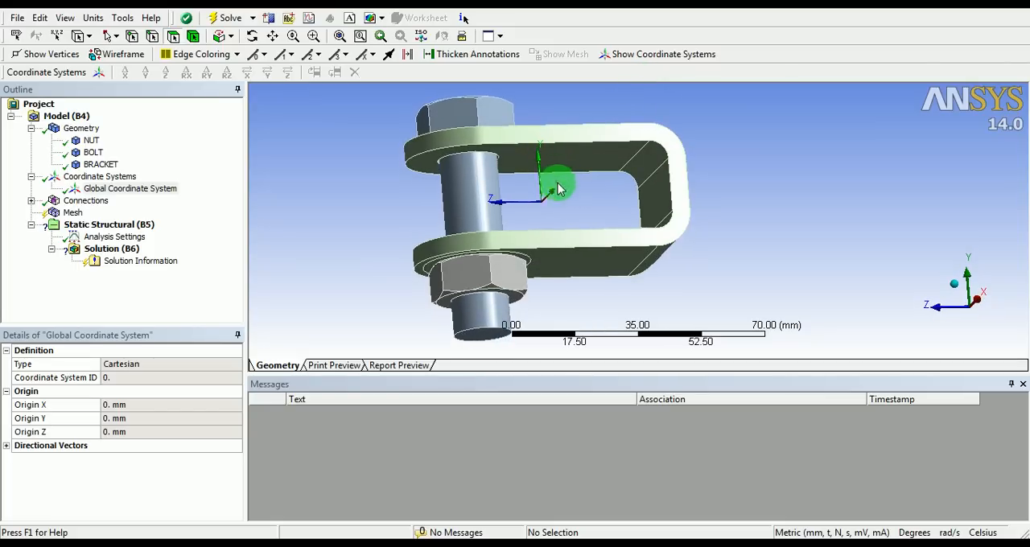
pyautogui.moveTo(568, 188); pyautogui.dragTo(582, 209, button='middle')
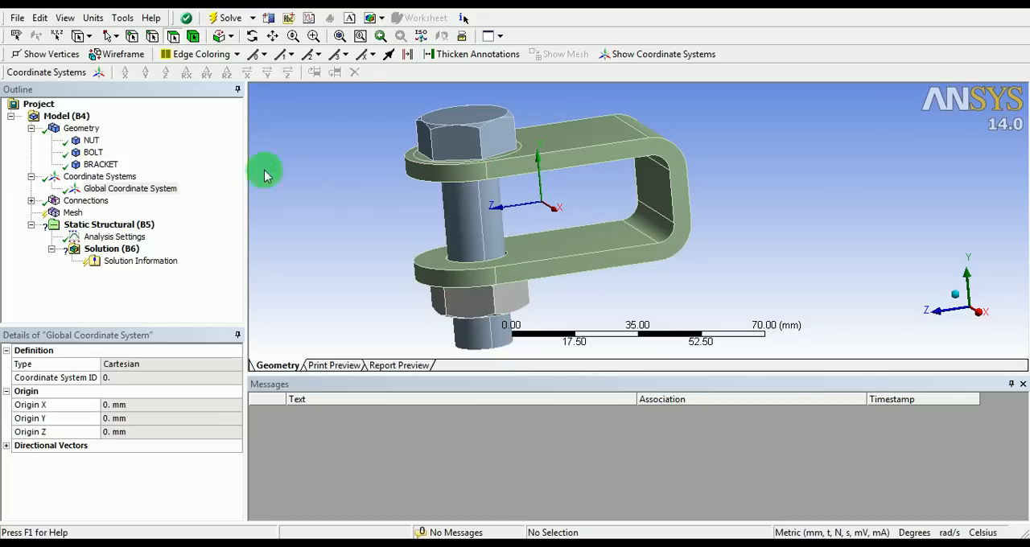
# Insert a new Cartesian coordinate system with its origin defined by the bolt shank's cylindrical face
pyautogui.click(99, 73)
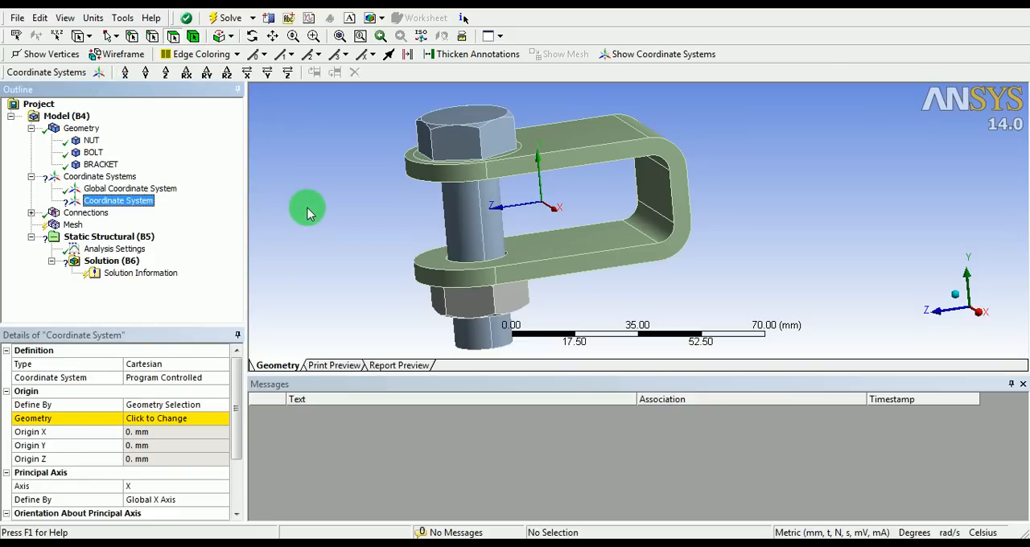
pyautogui.click(475, 226)
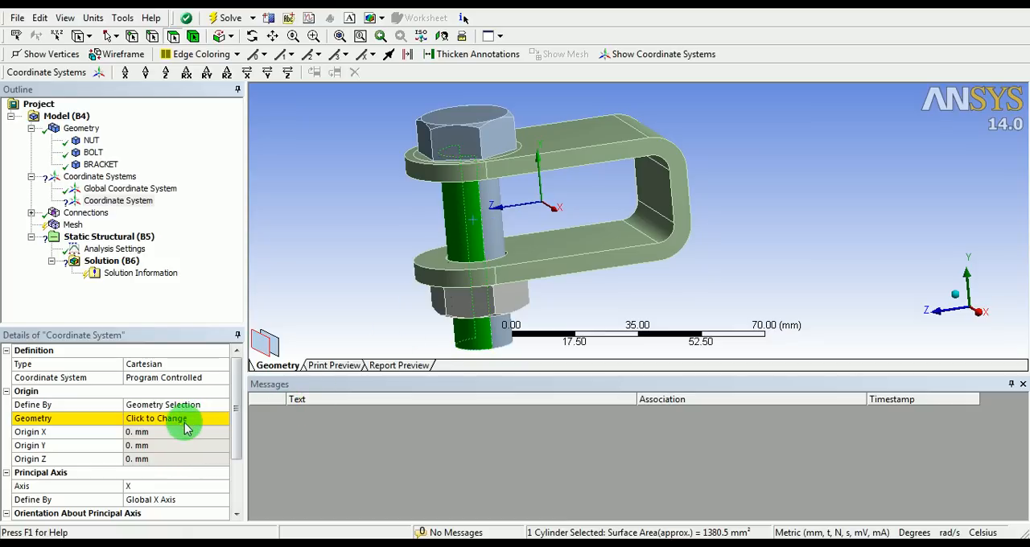
pyautogui.click(185, 427)
pyautogui.click(148, 419)
pyautogui.moveTo(432, 279)
pyautogui.mouseDown(button='middle')
pyautogui.moveTo(487, 270)
pyautogui.moveTo(462, 283)
pyautogui.moveTo(475, 230)
pyautogui.mouseUp(button='middle')
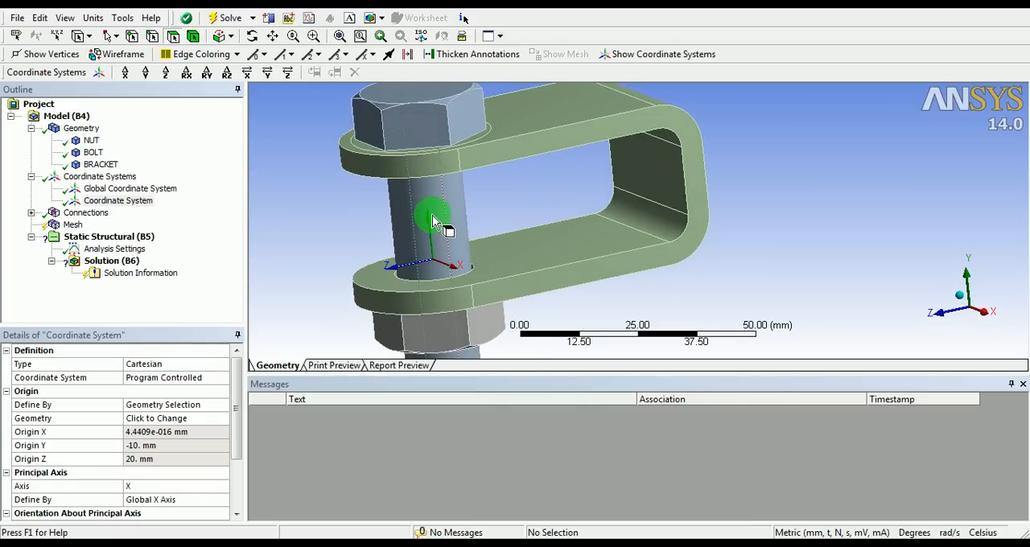
# Set the new coordinate system's principal axis to Z and define it by the Global Y Axis
pyautogui.moveTo(234, 427); pyautogui.dragTo(243, 477)
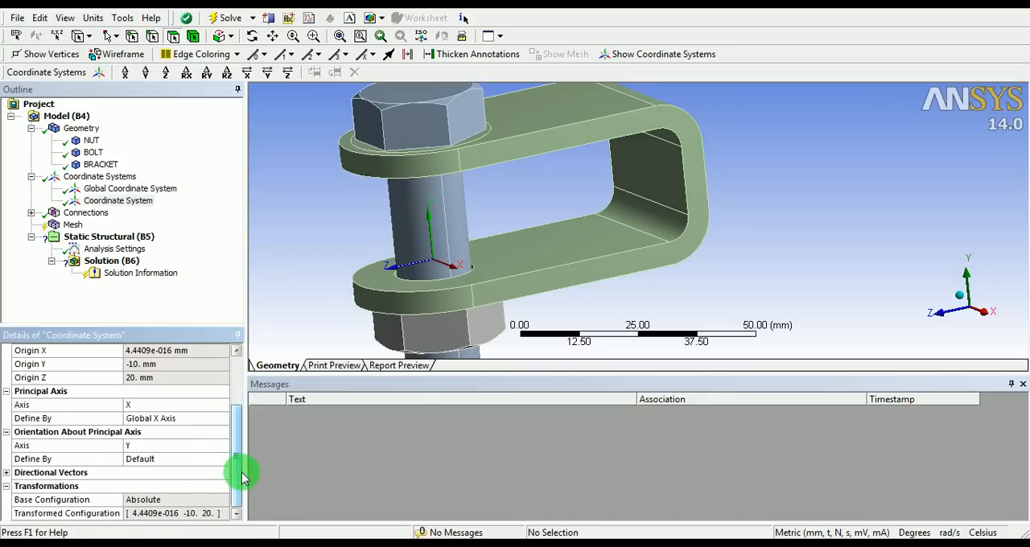
pyautogui.click(178, 405)
pyautogui.click(223, 410)
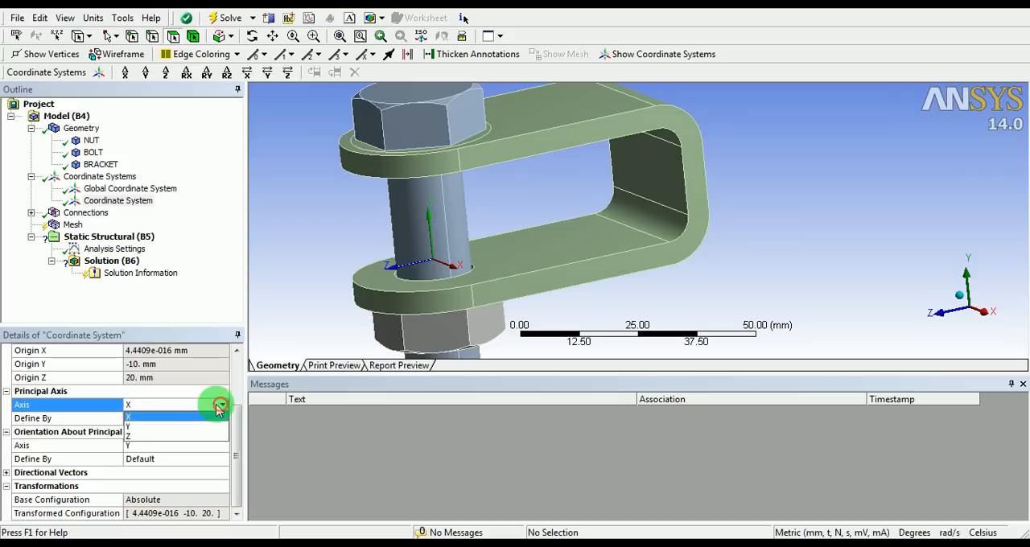
pyautogui.click(142, 437)
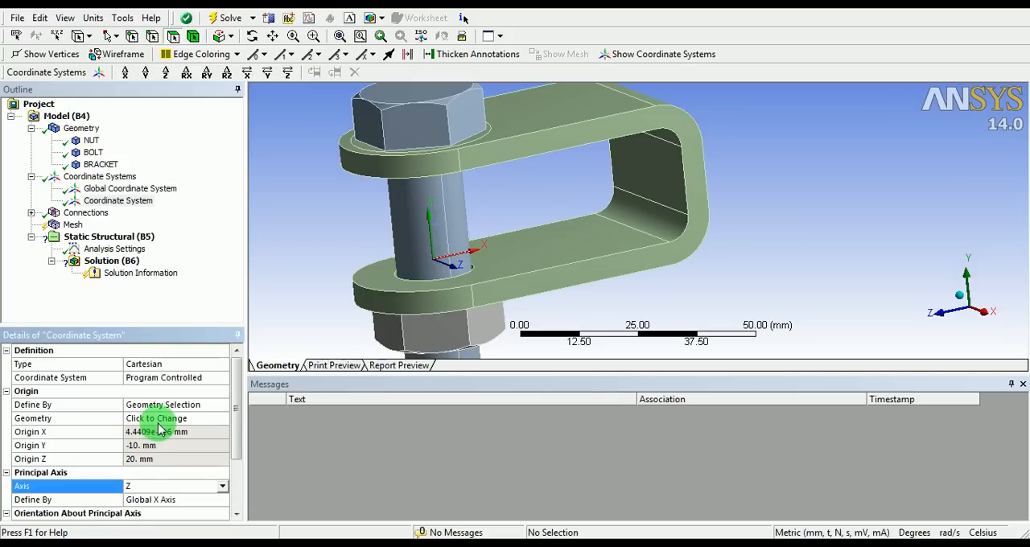
pyautogui.moveTo(235, 416); pyautogui.dragTo(238, 446)
pyautogui.click(181, 458)
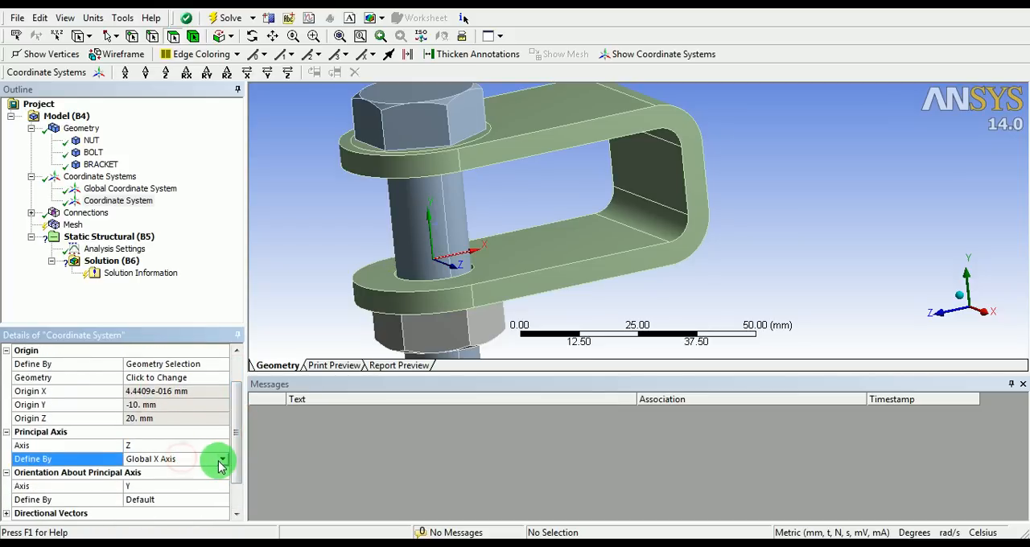
pyautogui.click(221, 461)
pyautogui.click(173, 490)
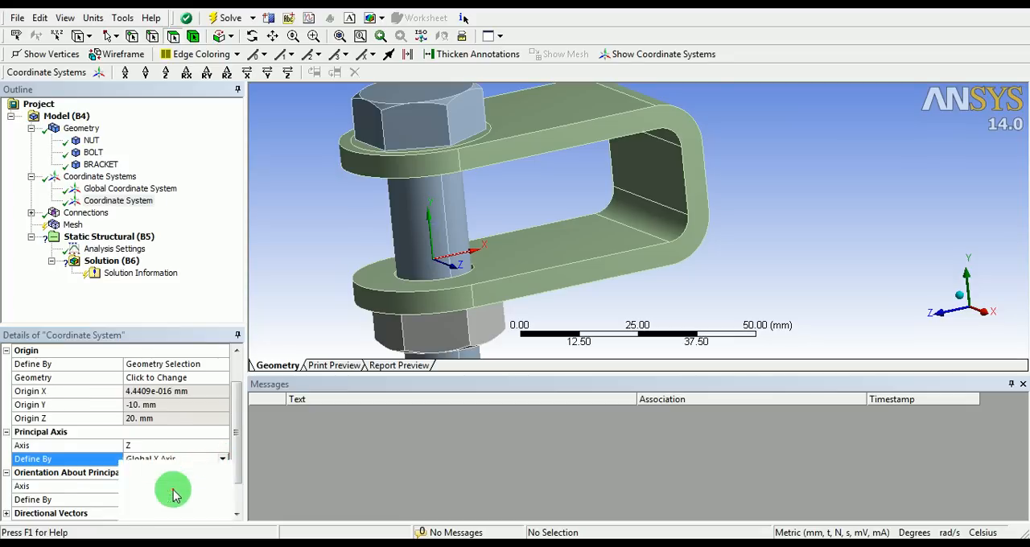
pyautogui.moveTo(230, 395); pyautogui.dragTo(238, 447)
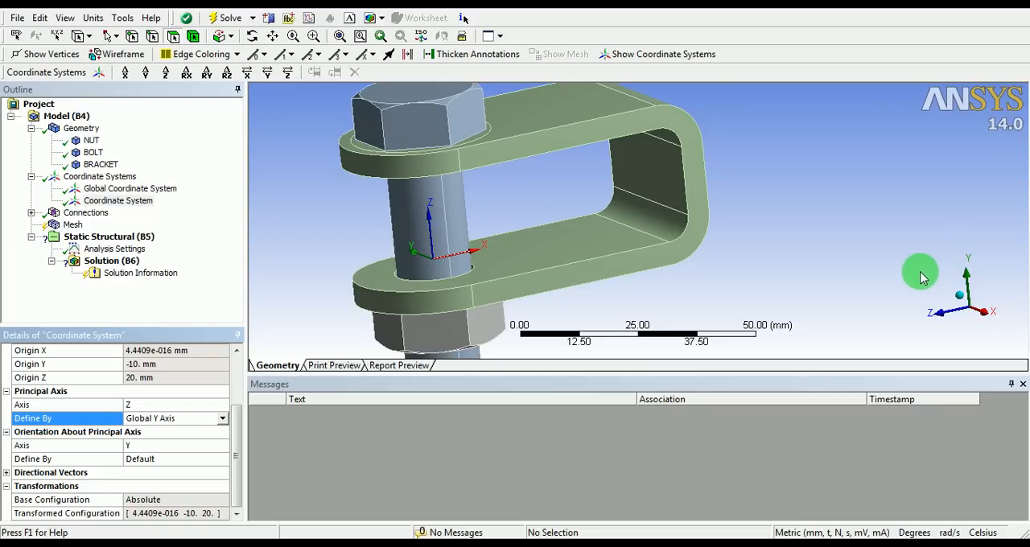
pyautogui.moveTo(506, 236)
pyautogui.mouseDown(button='middle')
pyautogui.moveTo(547, 239)
pyautogui.moveTo(520, 237)
pyautogui.mouseUp(button='middle')
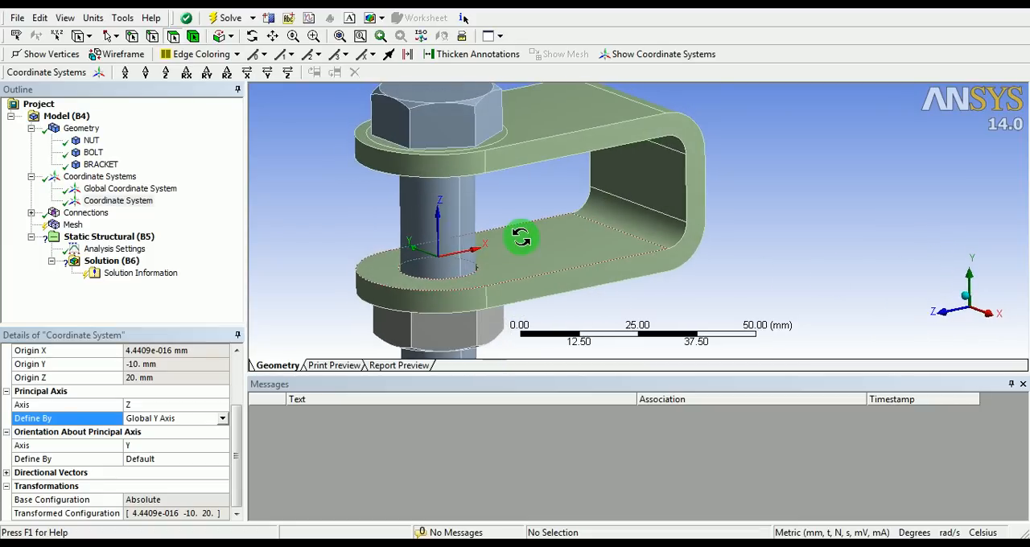
# Rename the new bolt coordinate system as LOCAL
pyautogui.rightClick(113, 203)
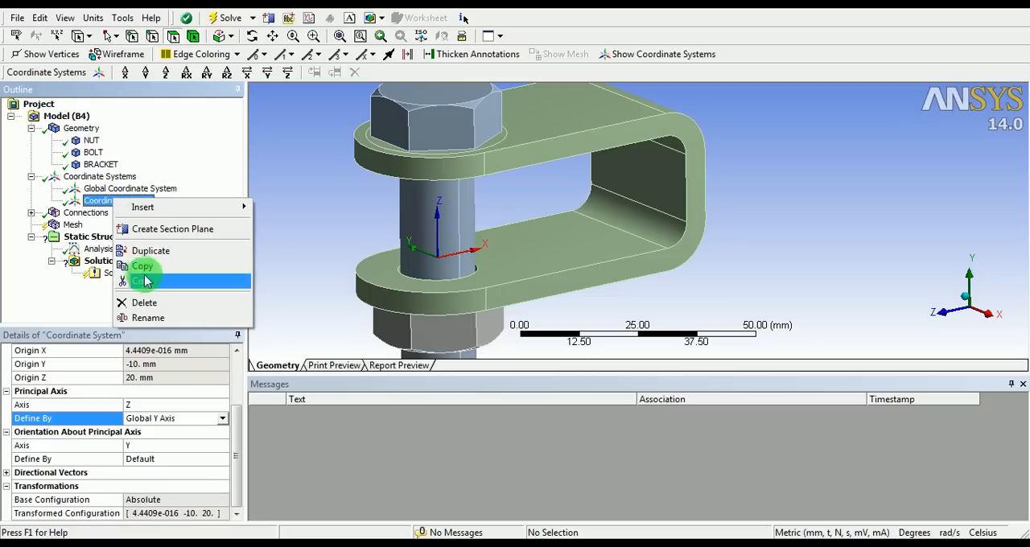
pyautogui.click(153, 318)
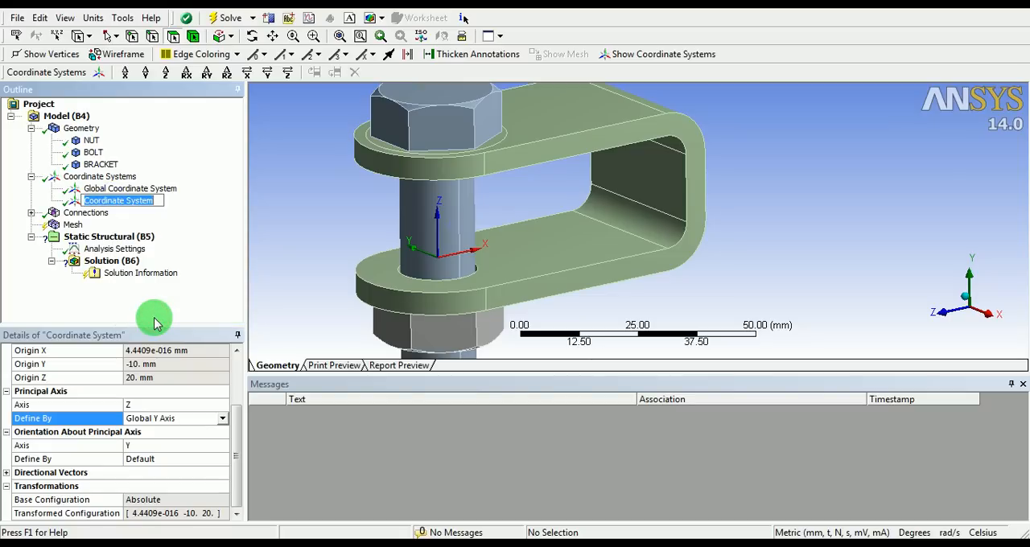
pyautogui.write('LOCAL')
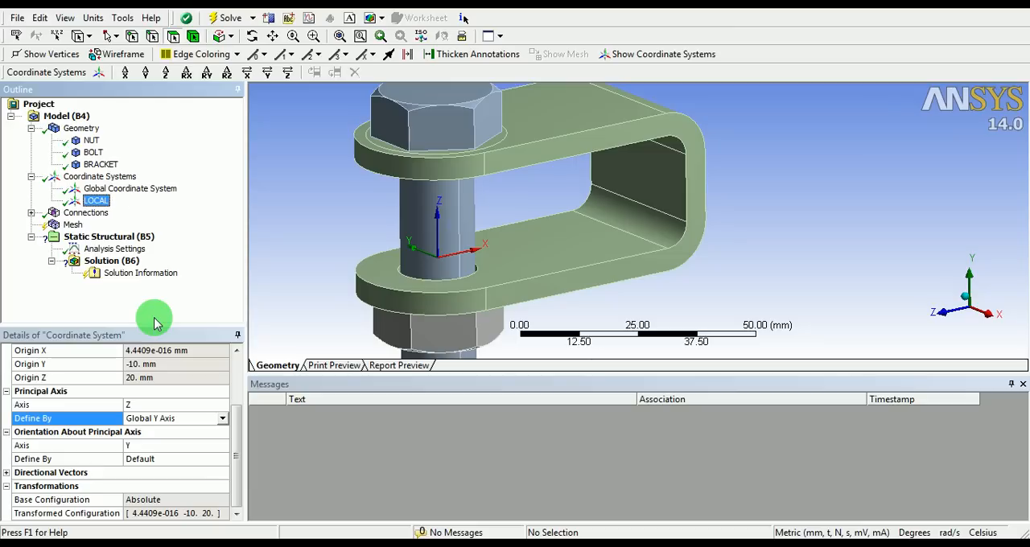
pyautogui.click(295, 230)
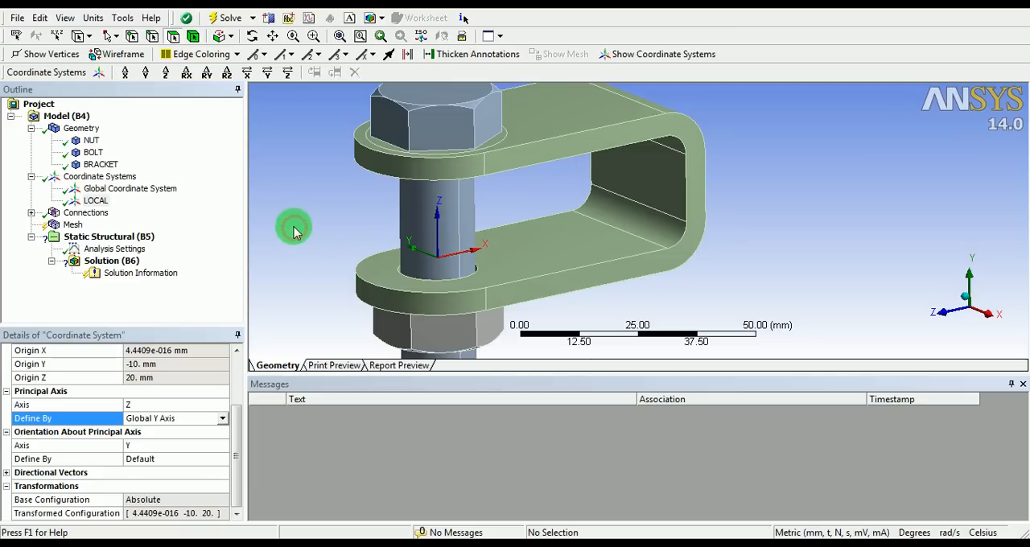
# Examine the contact and target faces of the three contact regions between the nut, bolt and bracket
pyautogui.scroll(-2, 338, 224)
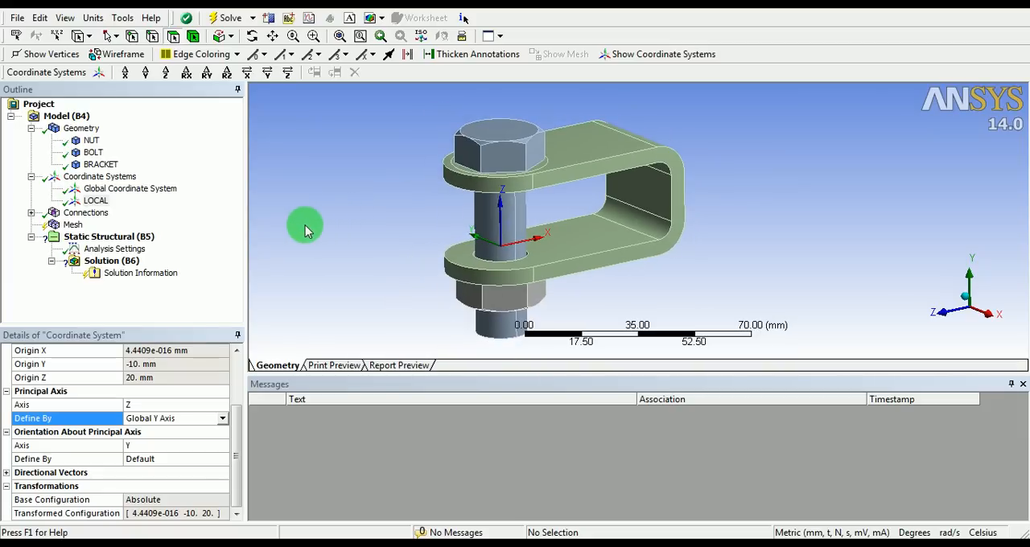
pyautogui.click(31, 213)
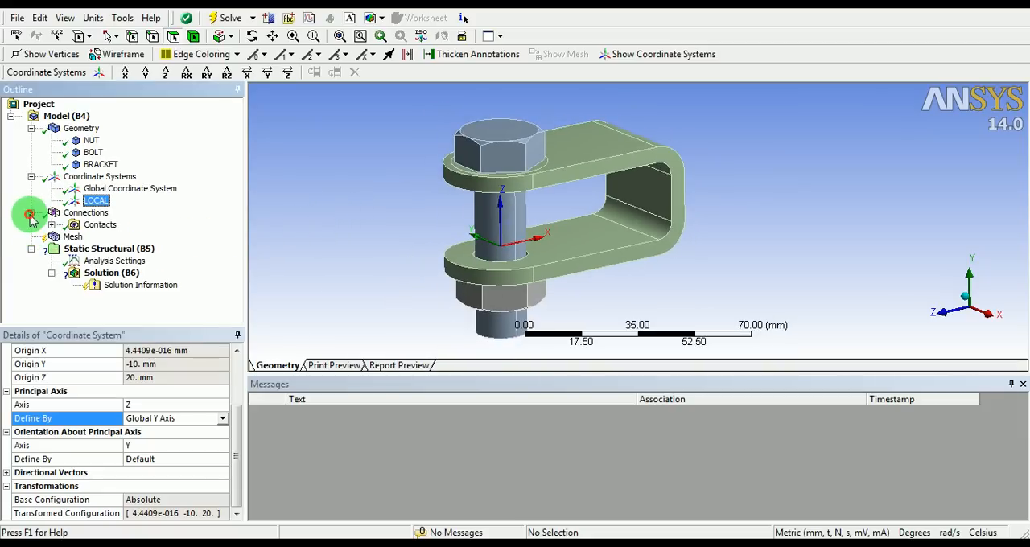
pyautogui.click(51, 226)
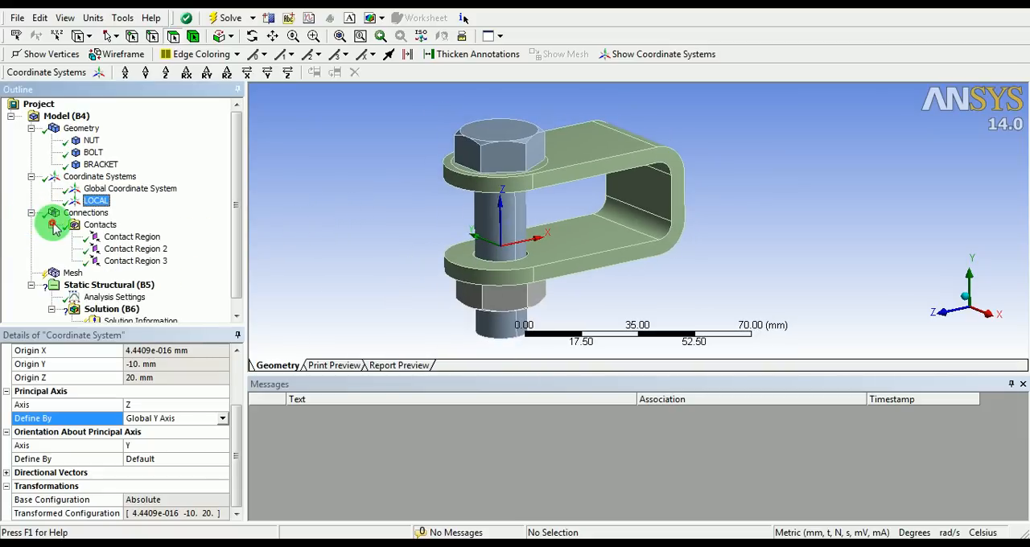
pyautogui.click(131, 238)
pyautogui.moveTo(451, 233); pyautogui.dragTo(470, 164)
pyautogui.click(147, 251)
pyautogui.moveTo(471, 163); pyautogui.dragTo(561, 239, button='middle')
pyautogui.scroll(5, 430, 176)
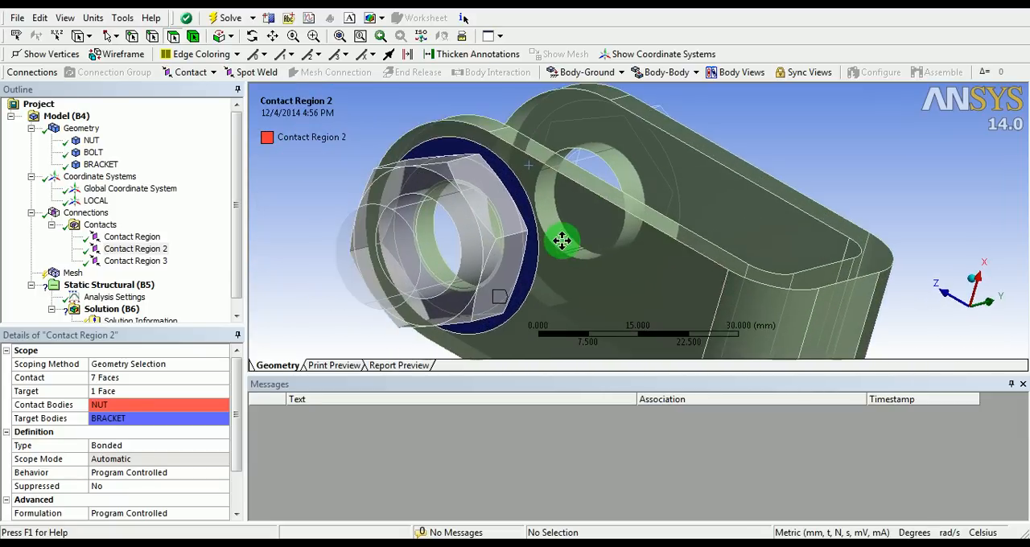
pyautogui.click(171, 263)
pyautogui.moveTo(426, 234); pyautogui.dragTo(487, 220, button='middle')
pyautogui.keyDown('shift'); pyautogui.moveTo(620, 194); pyautogui.dragTo(628, 117, button='middle'); pyautogui.keyUp('shift')
pyautogui.keyDown('ctrl'); pyautogui.moveTo(602, 145); pyautogui.dragTo(625, 206, button='middle'); pyautogui.keyUp('ctrl')
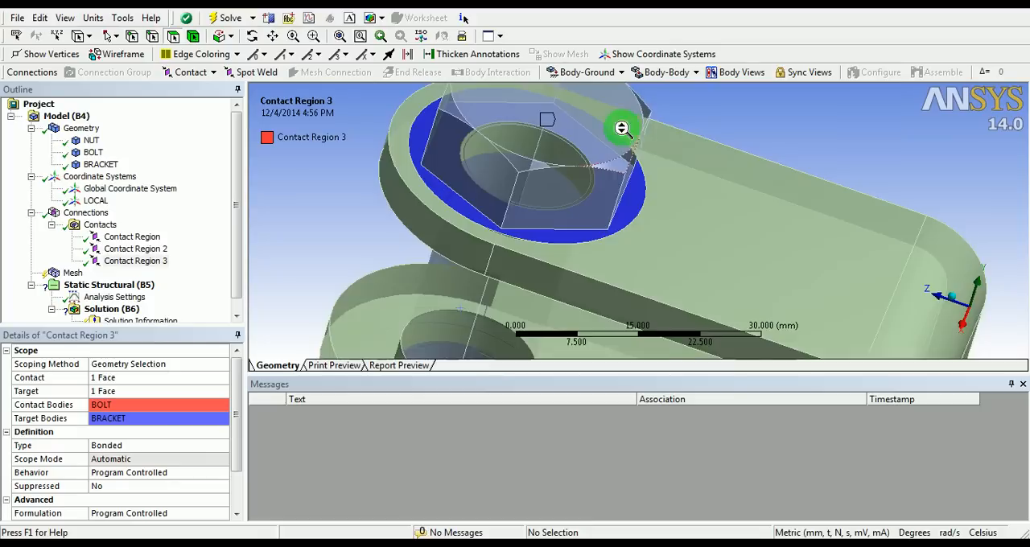
pyautogui.keyDown('shift'); pyautogui.moveTo(621, 126); pyautogui.dragTo(626, 205, button='middle'); pyautogui.keyUp('shift')
pyautogui.moveTo(571, 268); pyautogui.dragTo(558, 219, button='middle')
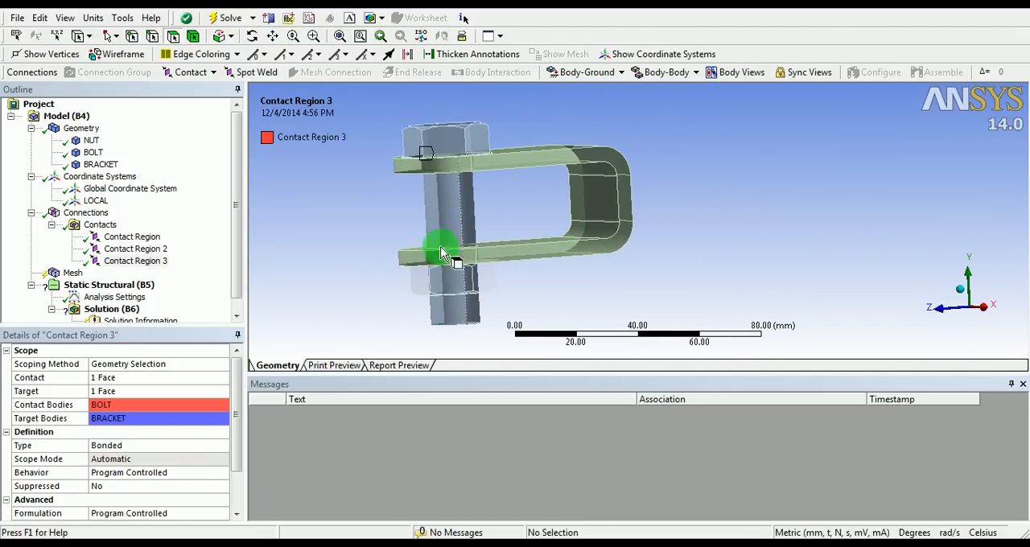
# Set the behavior of the bonded nut-to-bolt contact region to Symmetric
pyautogui.click(134, 236)
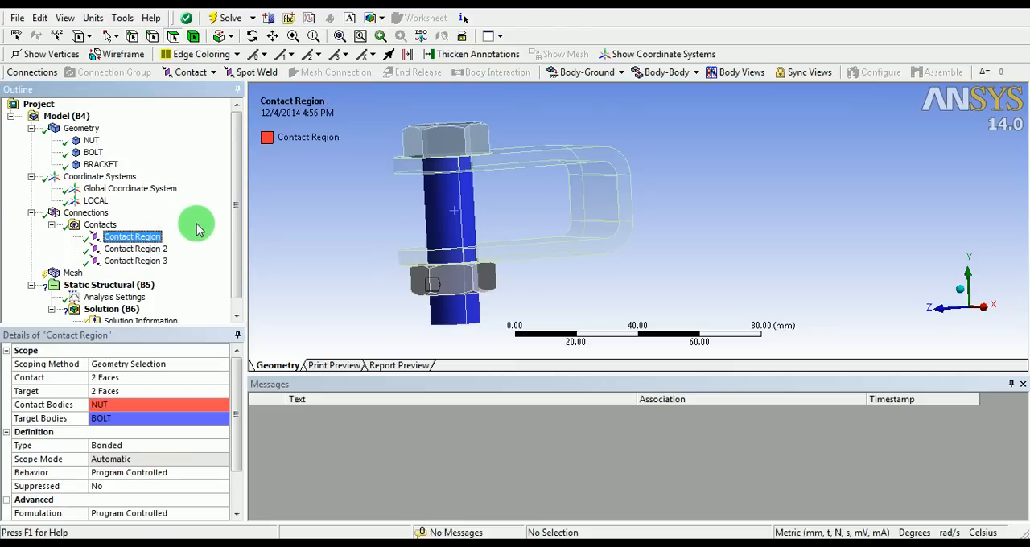
pyautogui.moveTo(382, 226); pyautogui.dragTo(419, 228, button='middle')
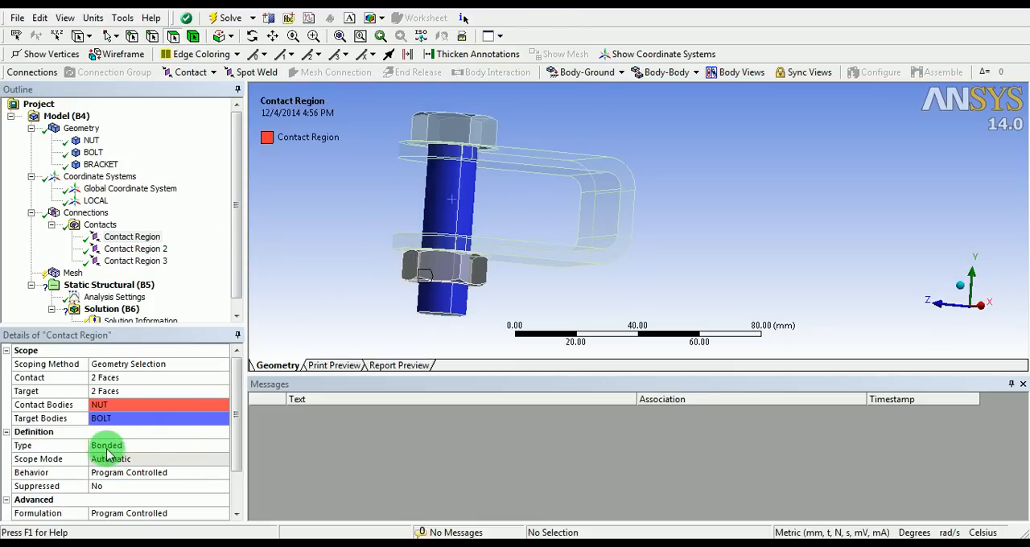
pyautogui.click(149, 444)
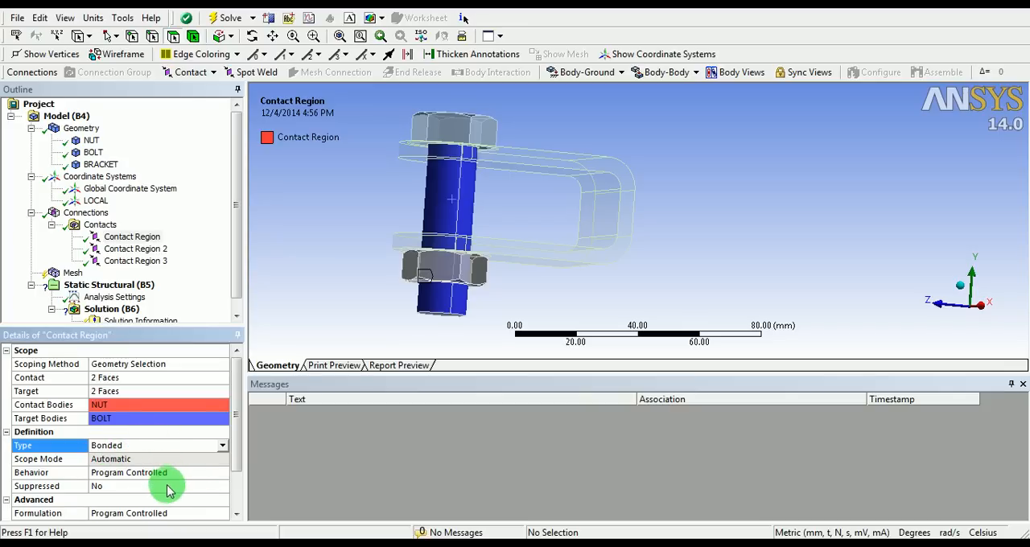
pyautogui.click(191, 477)
pyautogui.click(221, 472)
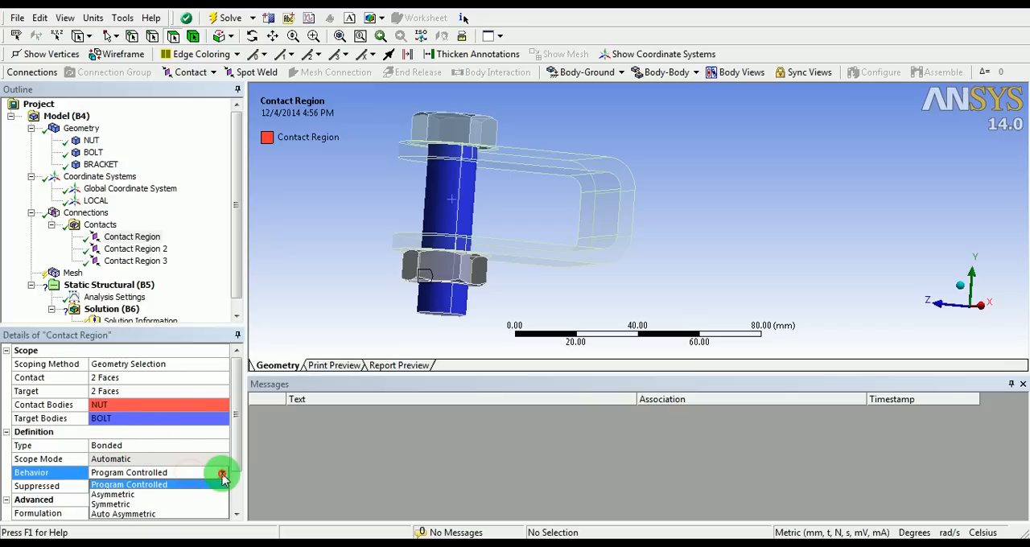
pyautogui.click(107, 504)
# Set the nut-to-bolt contact's formulation to Pure Penalty and its detection method to On Gauss Point
pyautogui.moveTo(230, 434); pyautogui.dragTo(229, 481)
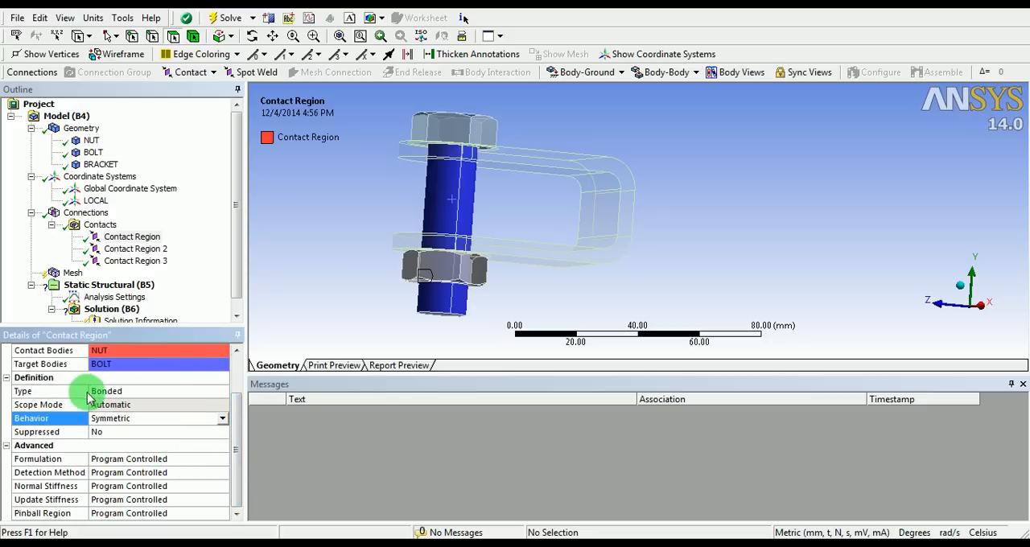
pyautogui.click(211, 460)
pyautogui.click(222, 458)
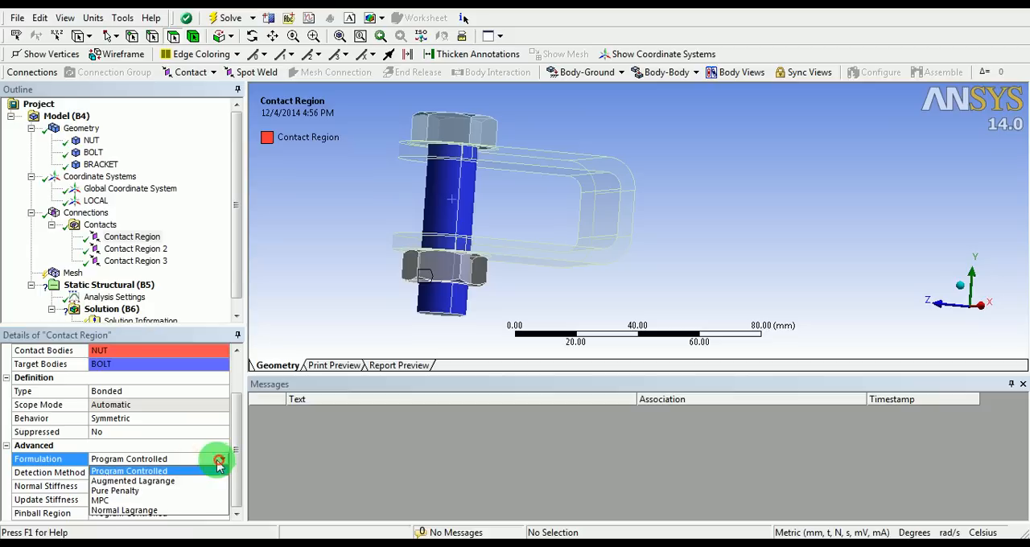
pyautogui.click(138, 492)
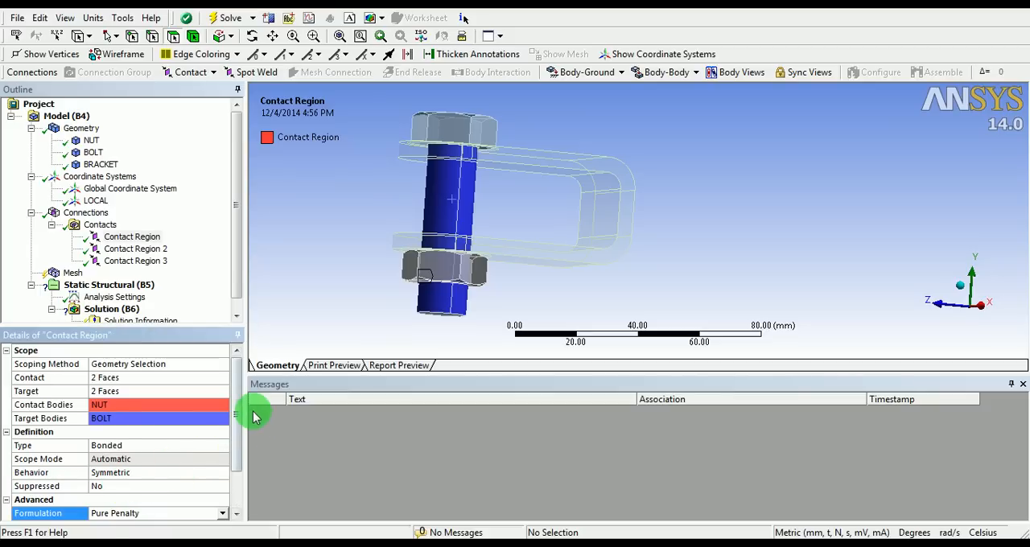
pyautogui.moveTo(237, 417); pyautogui.dragTo(238, 451)
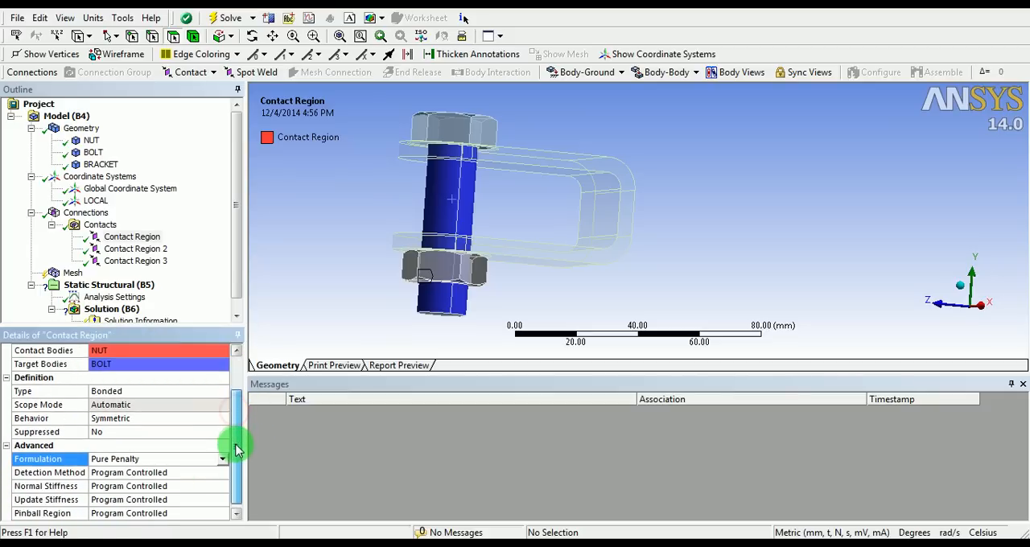
pyautogui.click(218, 472)
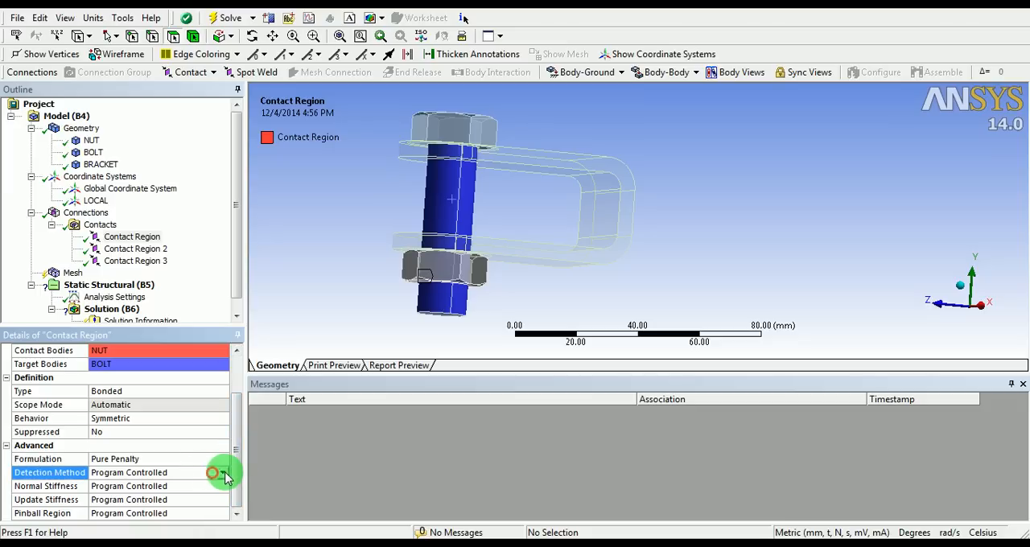
pyautogui.click(225, 474)
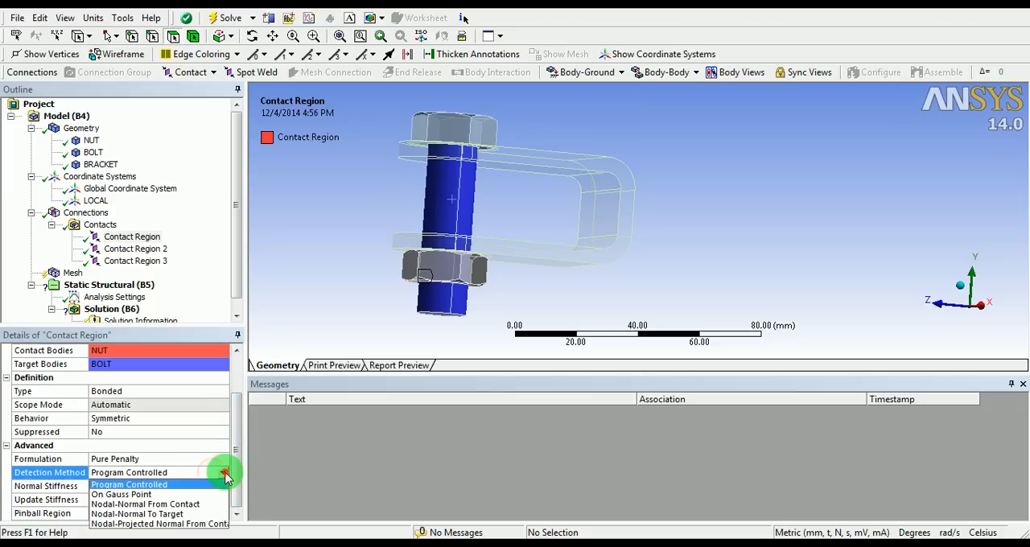
pyautogui.click(115, 485)
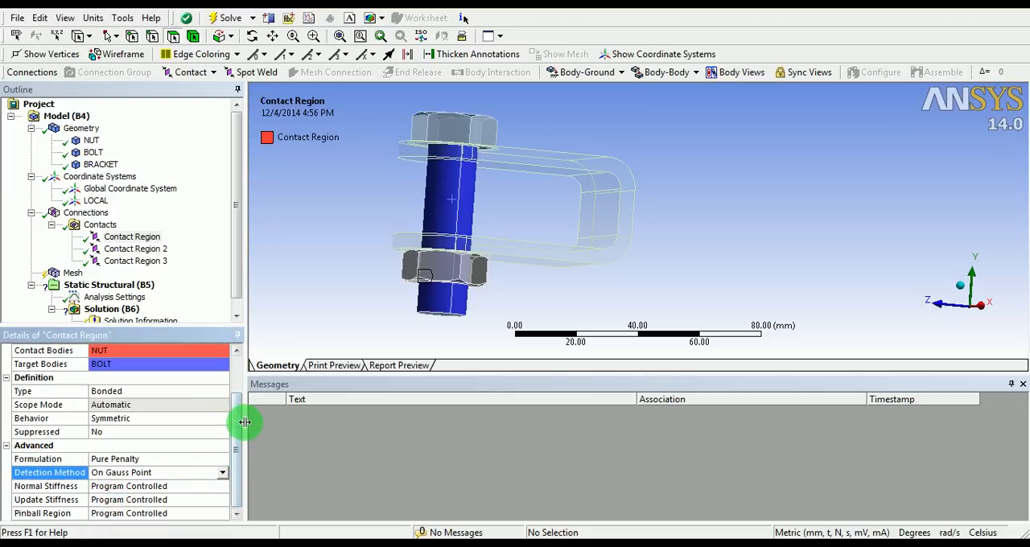
pyautogui.moveTo(233, 453); pyautogui.dragTo(242, 388)
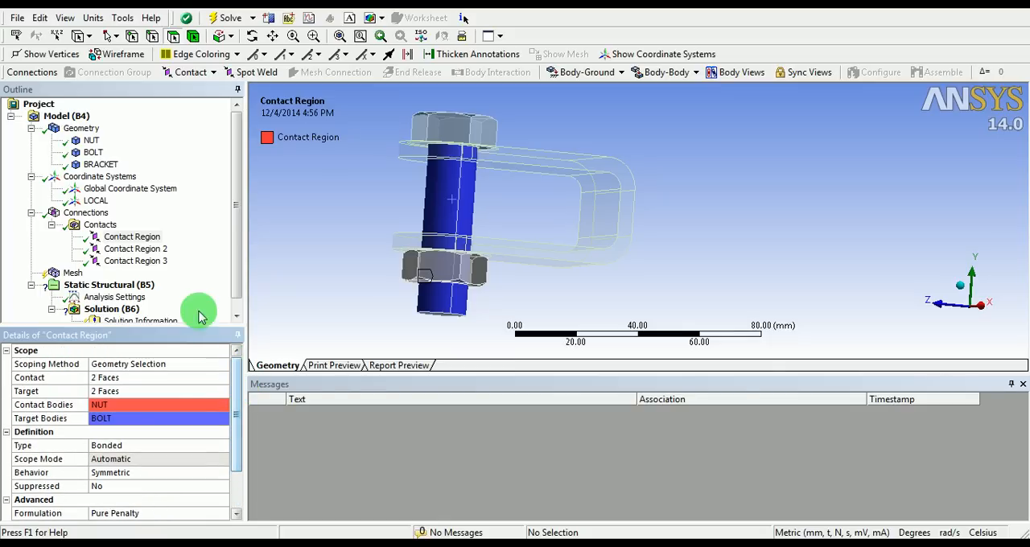
# Make the nut-to-bracket contact region frictional with a friction coefficient of 0.15
pyautogui.click(135, 248)
pyautogui.moveTo(472, 173); pyautogui.dragTo(481, 215, button='middle')
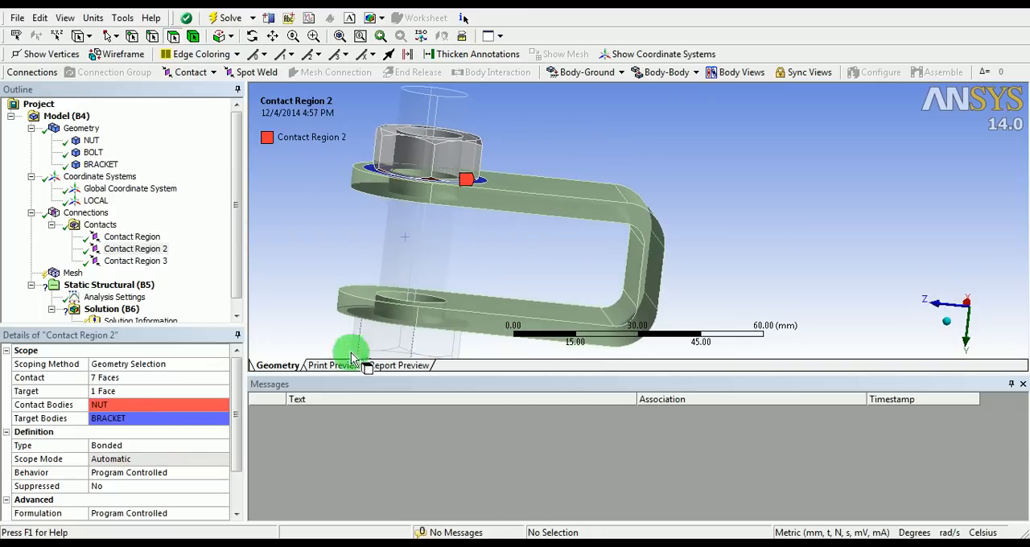
pyautogui.click(203, 448)
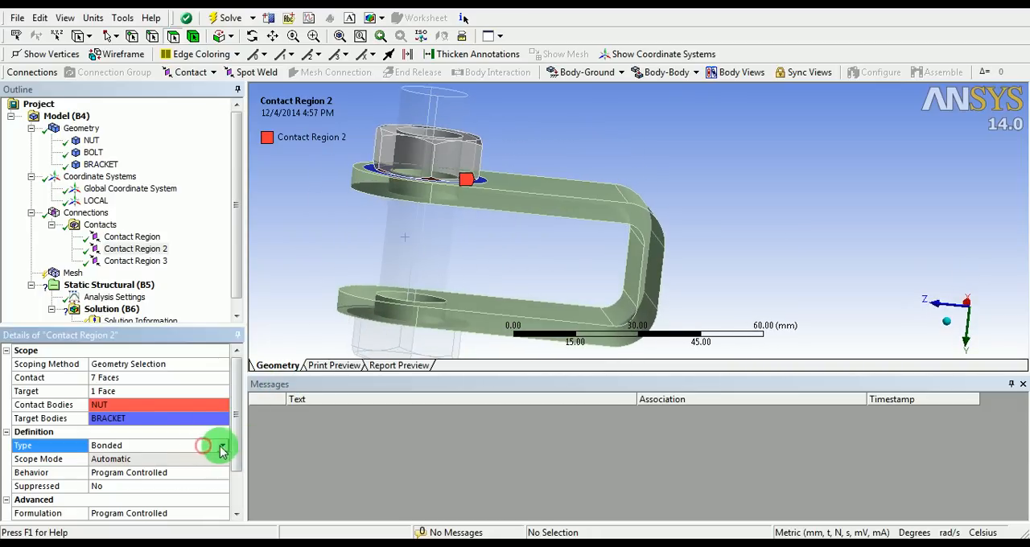
pyautogui.click(153, 445)
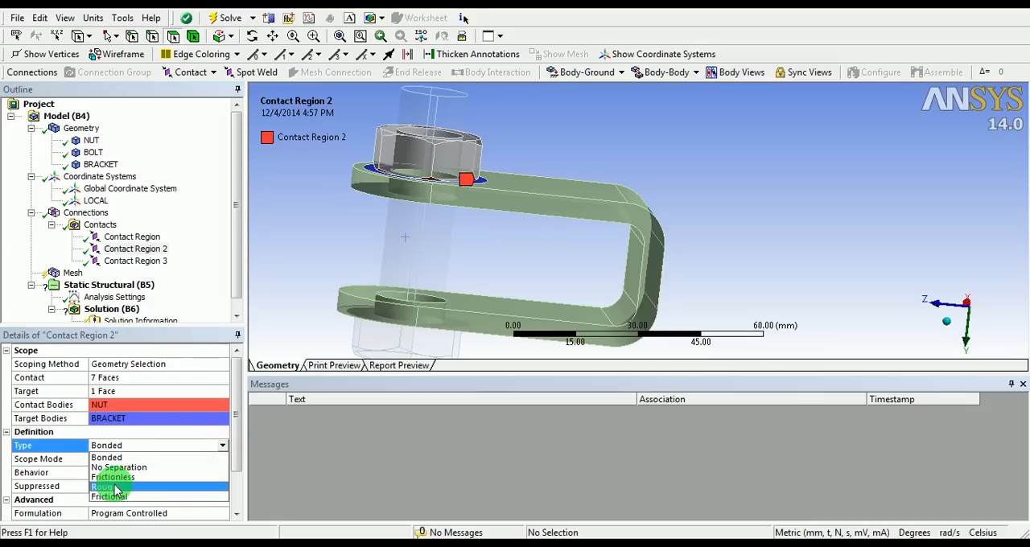
pyautogui.click(115, 497)
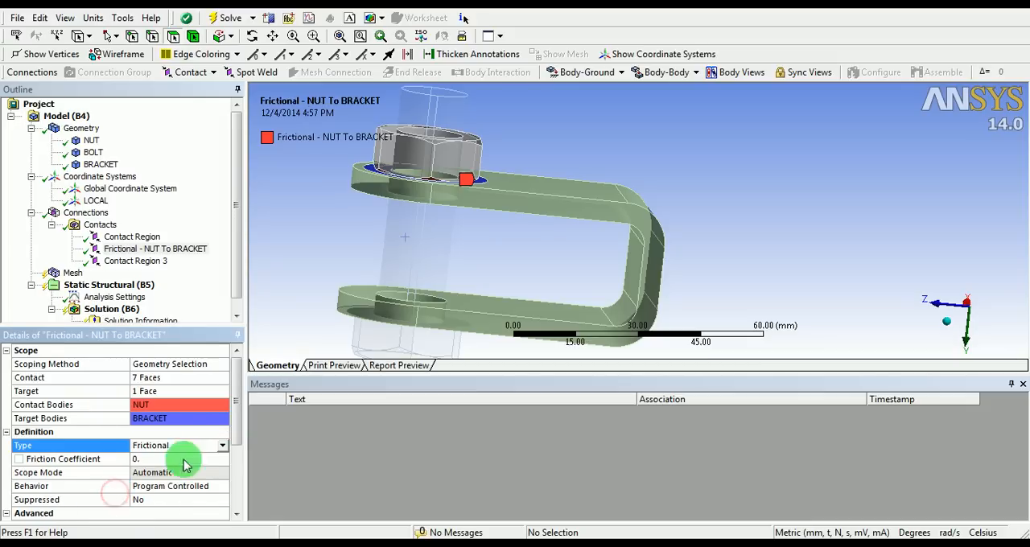
pyautogui.moveTo(234, 424); pyautogui.dragTo(231, 445)
pyautogui.click(160, 404)
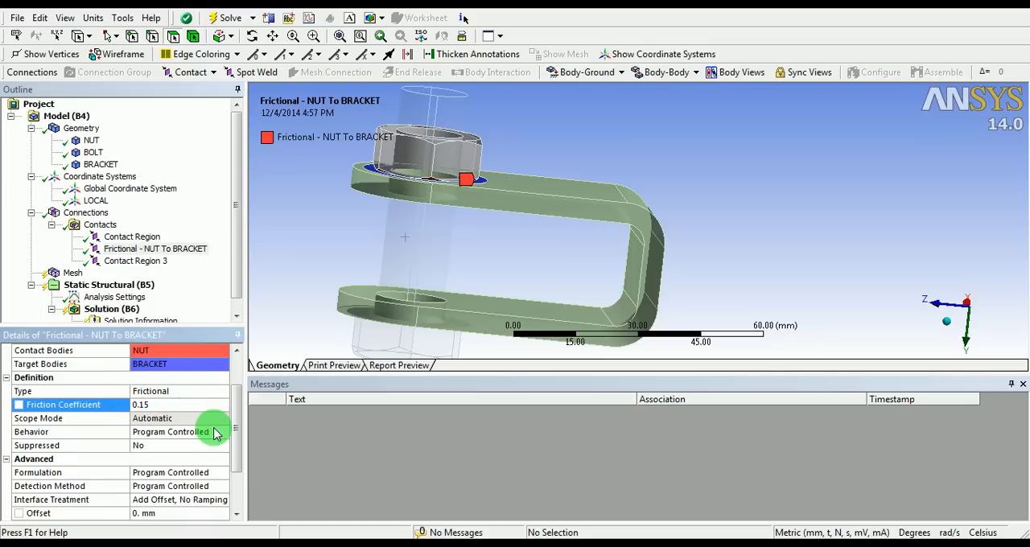
# Set the nut-to-bracket contact's behavior to Symmetric and its formulation to Augmented Lagrange
pyautogui.click(215, 434)
pyautogui.click(221, 434)
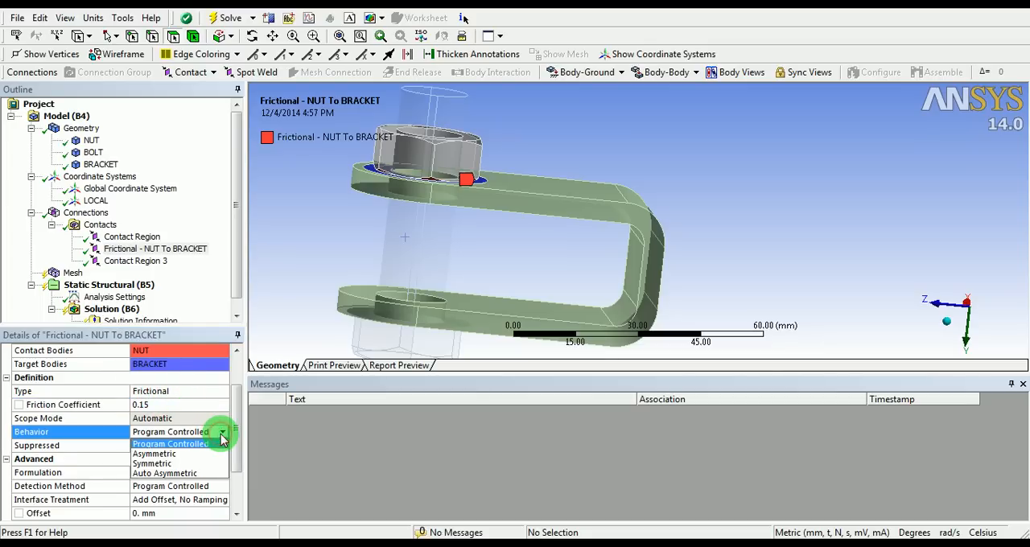
pyautogui.click(149, 464)
pyautogui.moveTo(234, 406); pyautogui.dragTo(232, 457)
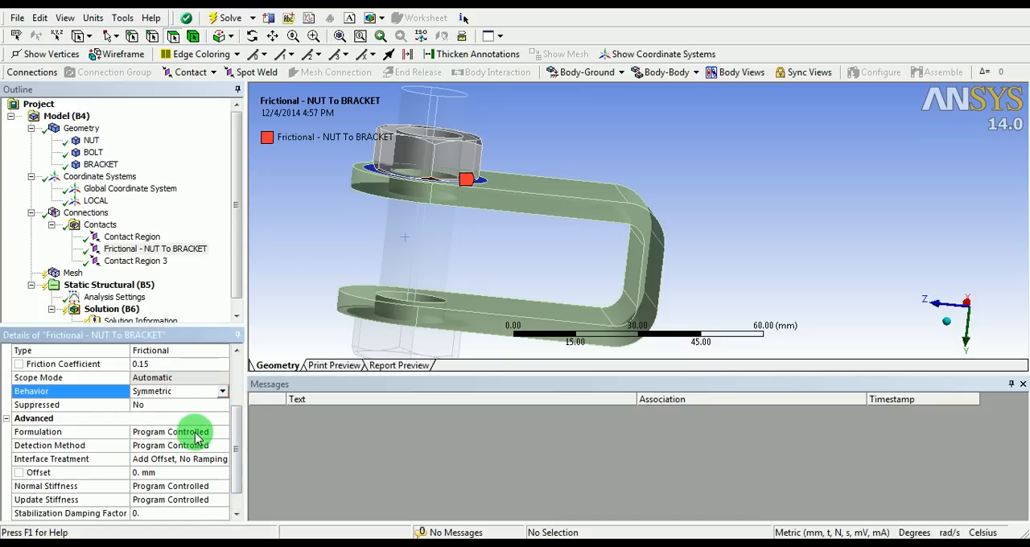
pyautogui.click(197, 434)
pyautogui.click(223, 434)
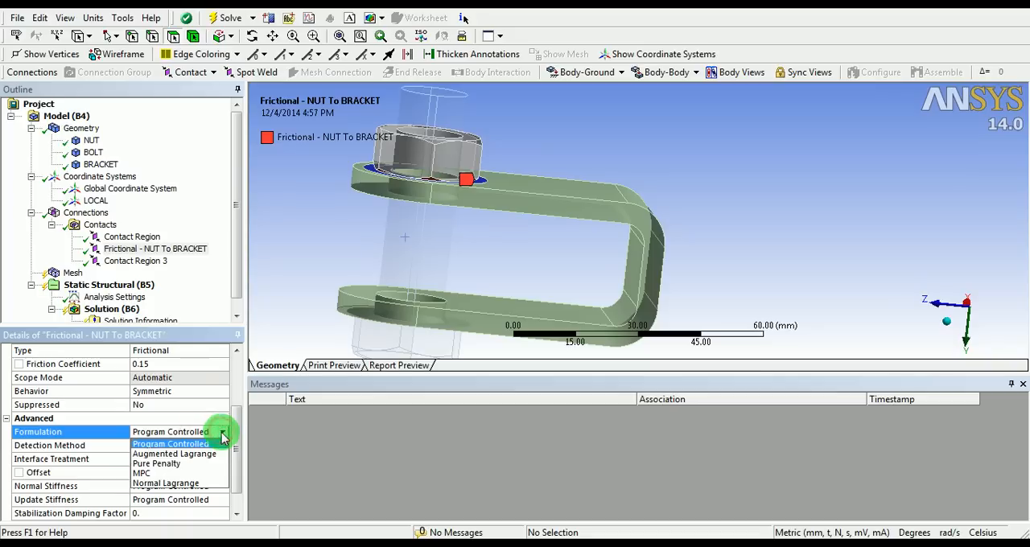
pyautogui.click(162, 455)
# Set the nut-to-bracket contact's detection method to On Gauss Point and its interface treatment to Add Offset, Ramped Effects
pyautogui.moveTo(230, 413); pyautogui.dragTo(234, 460)
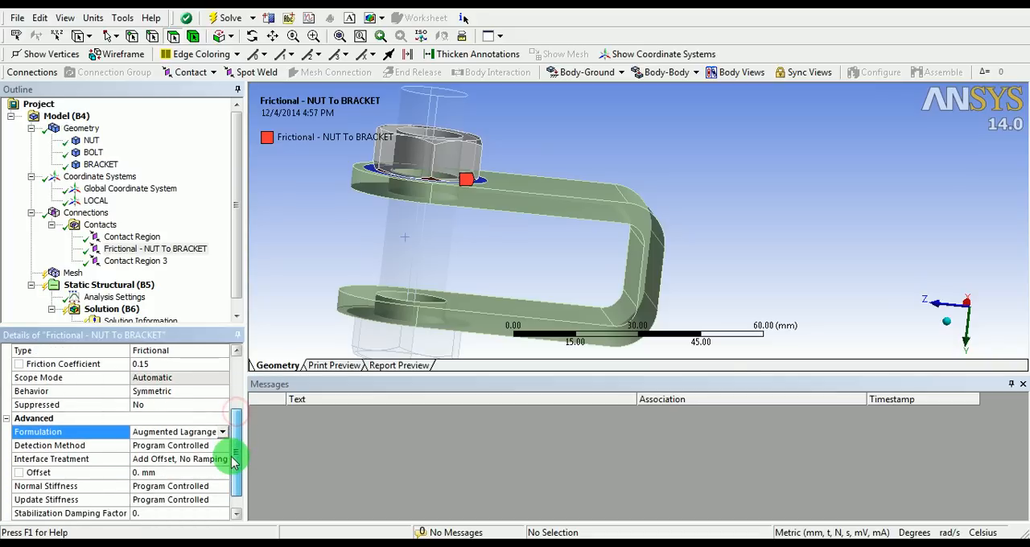
pyautogui.click(201, 445)
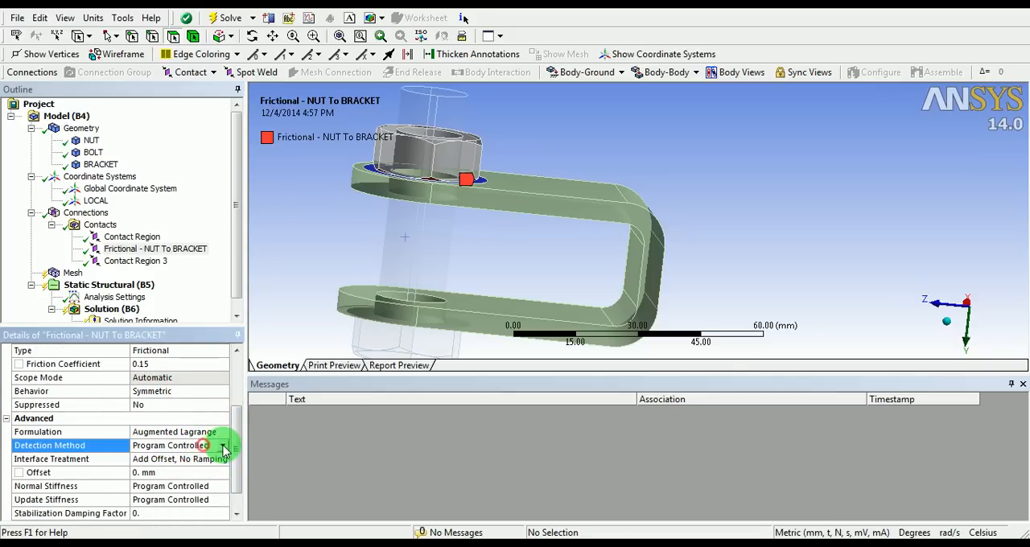
pyautogui.click(223, 448)
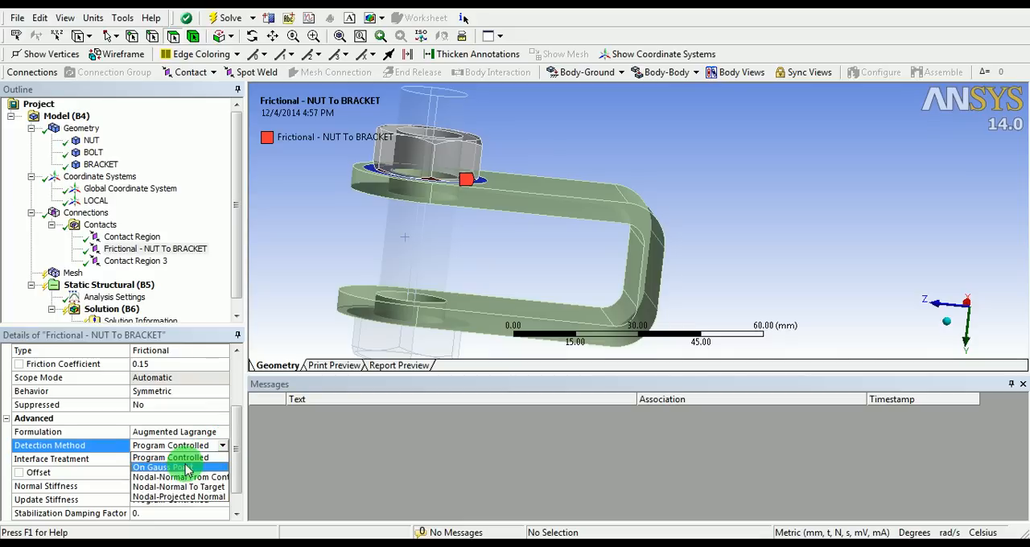
pyautogui.click(160, 468)
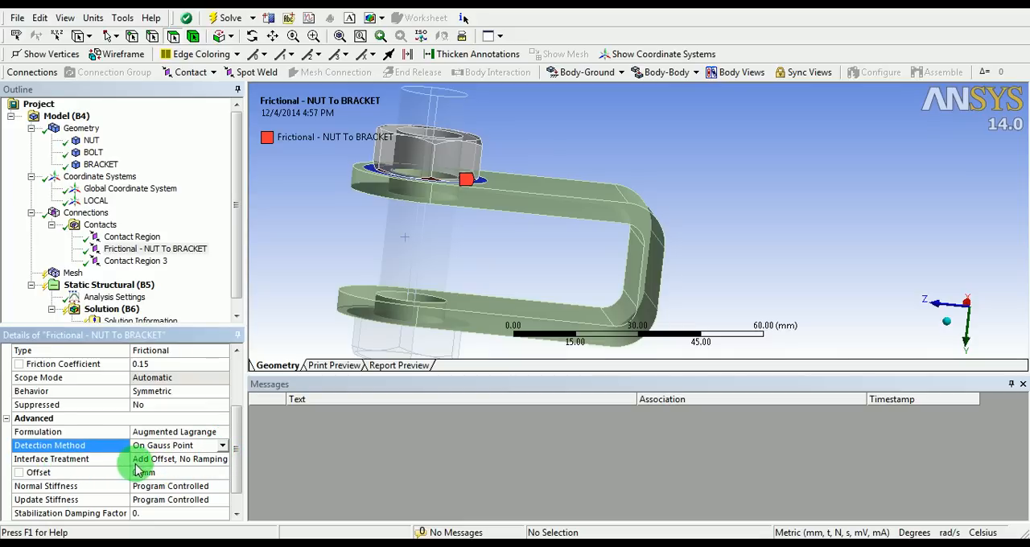
pyautogui.click(214, 458)
pyautogui.click(222, 459)
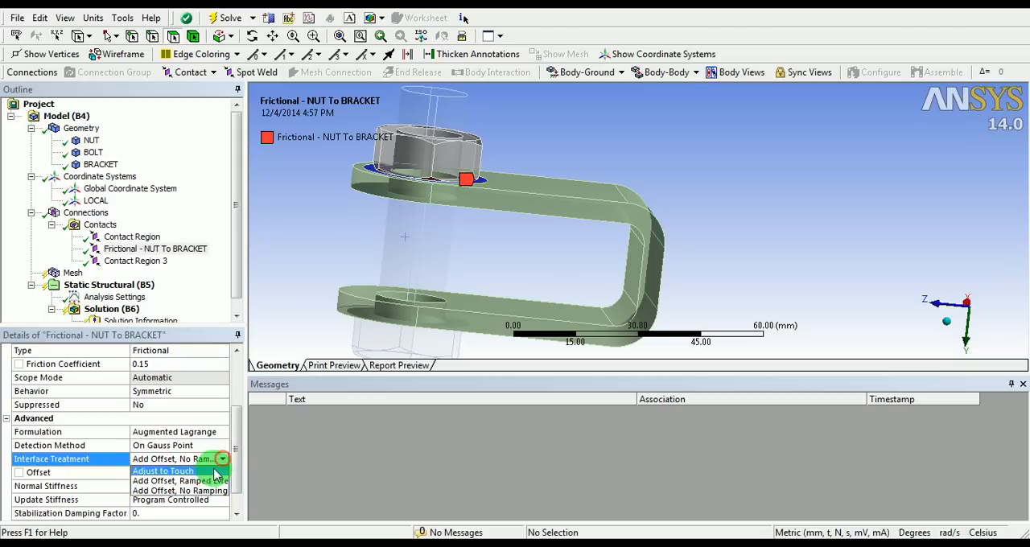
pyautogui.click(170, 481)
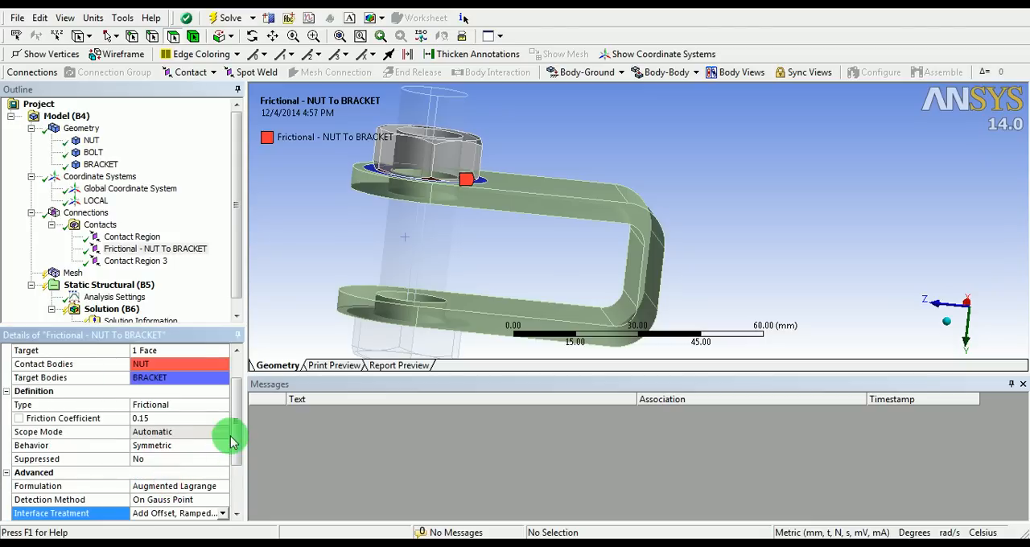
pyautogui.moveTo(235, 427)
pyautogui.mouseDown()
pyautogui.moveTo(232, 473)
pyautogui.moveTo(243, 414)
pyautogui.mouseUp()
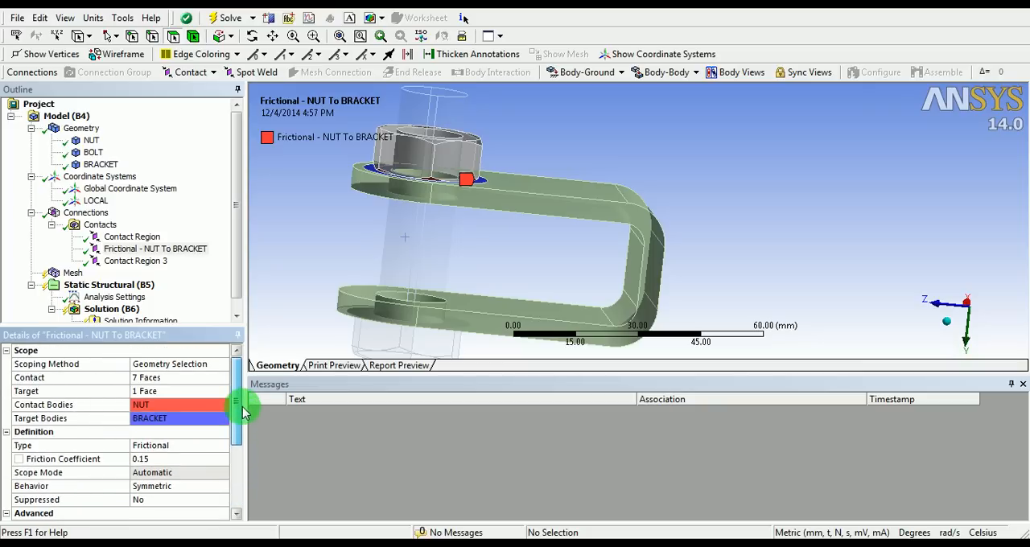
# Make the bolt-to-bracket contact region frictional with a friction coefficient of 0.15
pyautogui.click(136, 260)
pyautogui.moveTo(483, 239); pyautogui.dragTo(571, 246, button='middle')
pyautogui.click(212, 445)
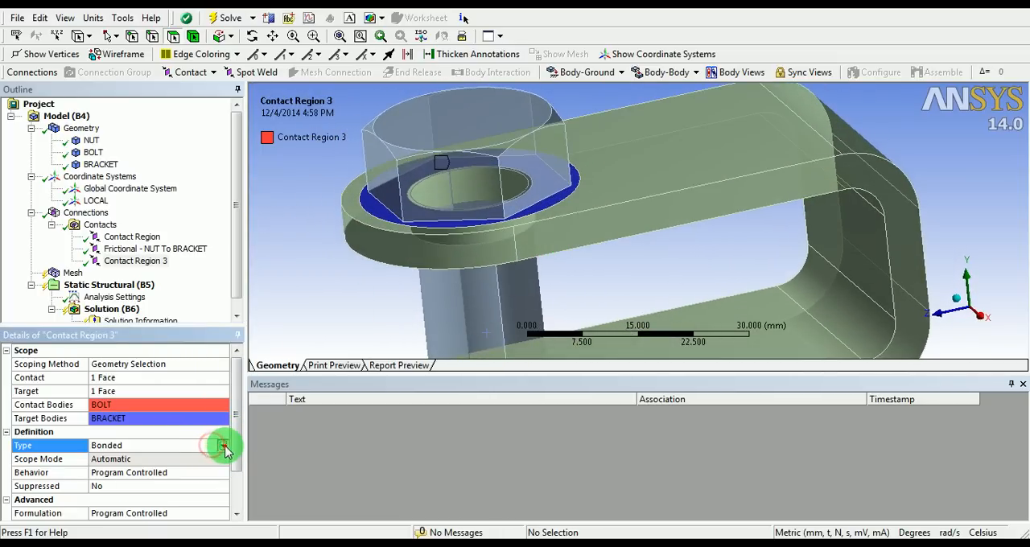
pyautogui.click(225, 446)
pyautogui.click(134, 495)
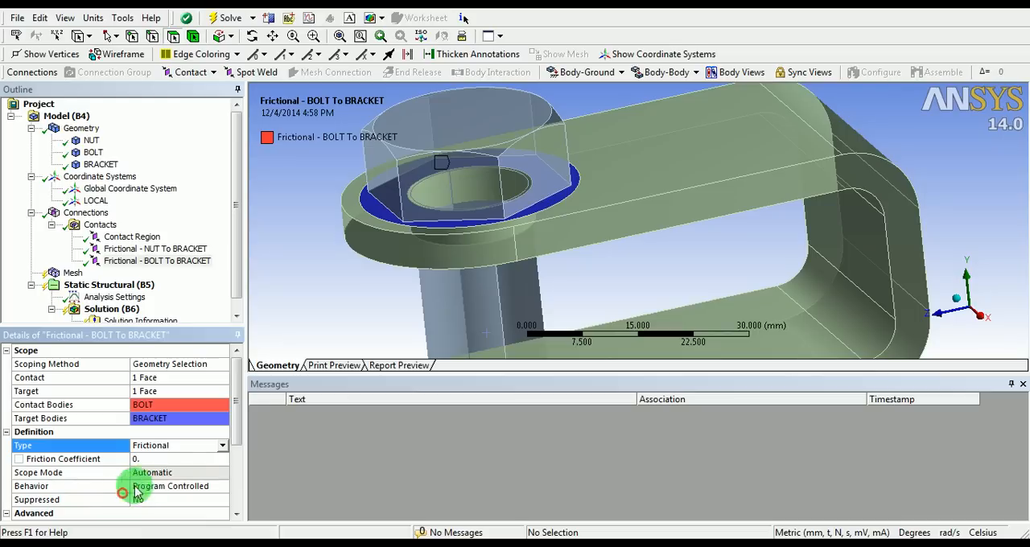
pyautogui.click(171, 458)
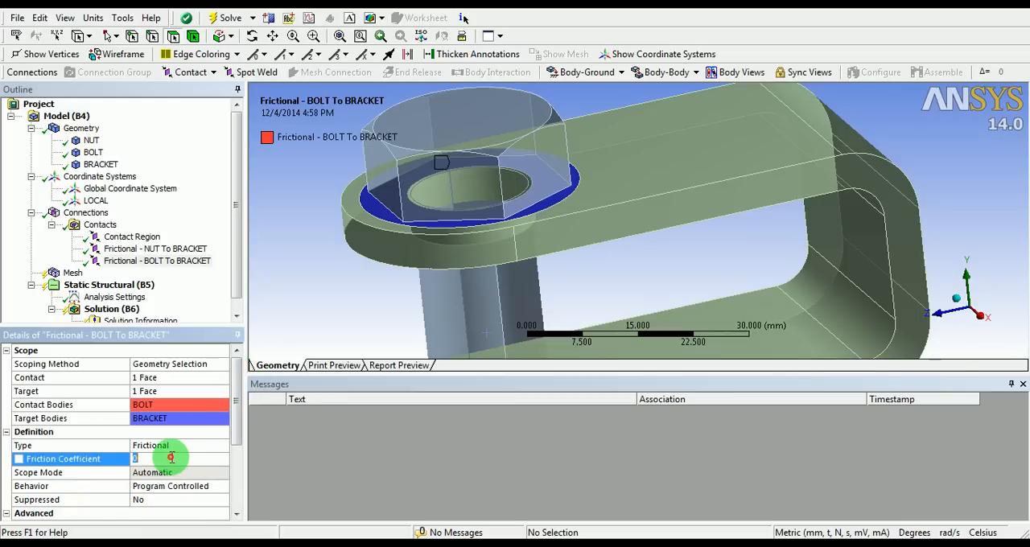
pyautogui.write('0')
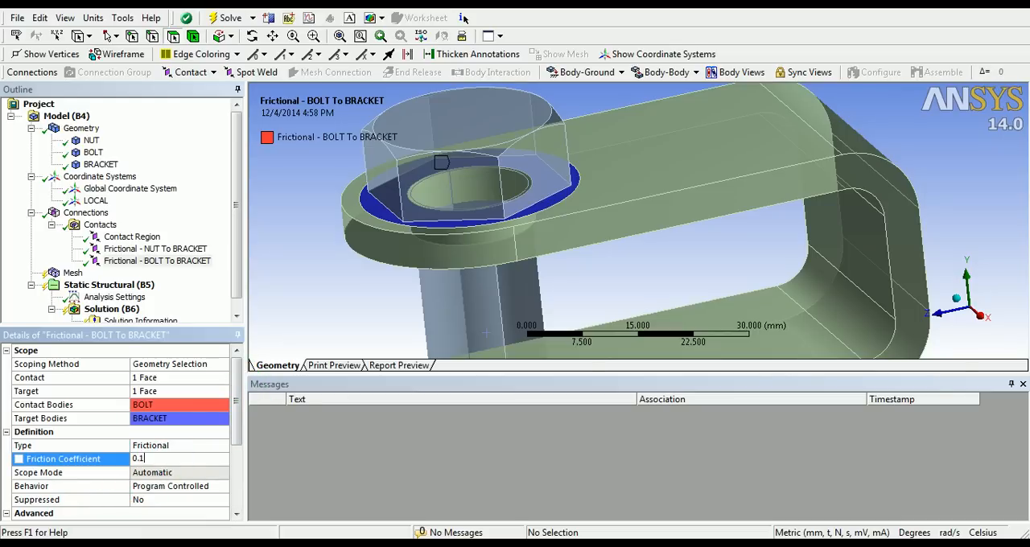
pyautogui.click(172, 458)
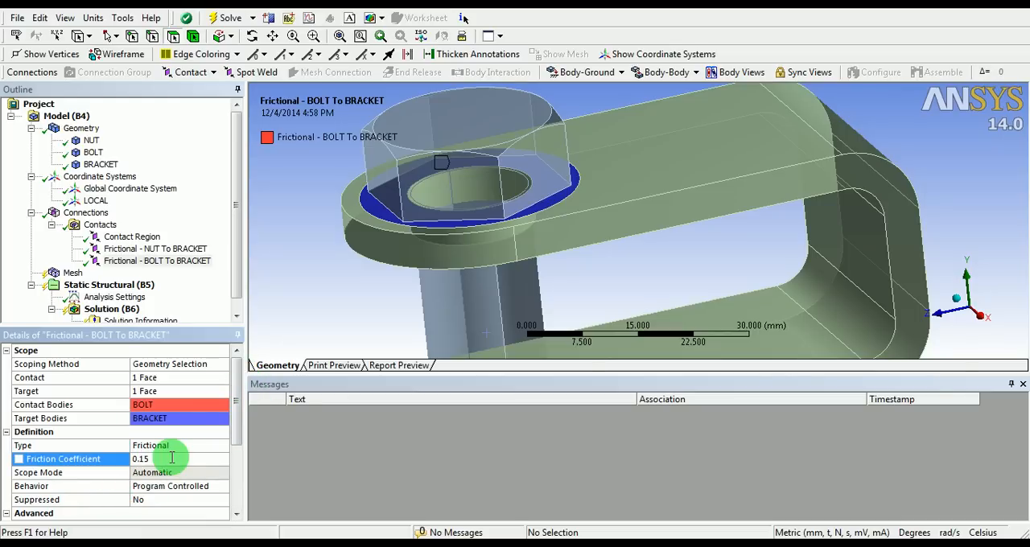
# Set the bolt-to-bracket contact's behavior to Symmetric and its formulation to Augmented Lagrange
pyautogui.click(201, 486)
pyautogui.click(221, 487)
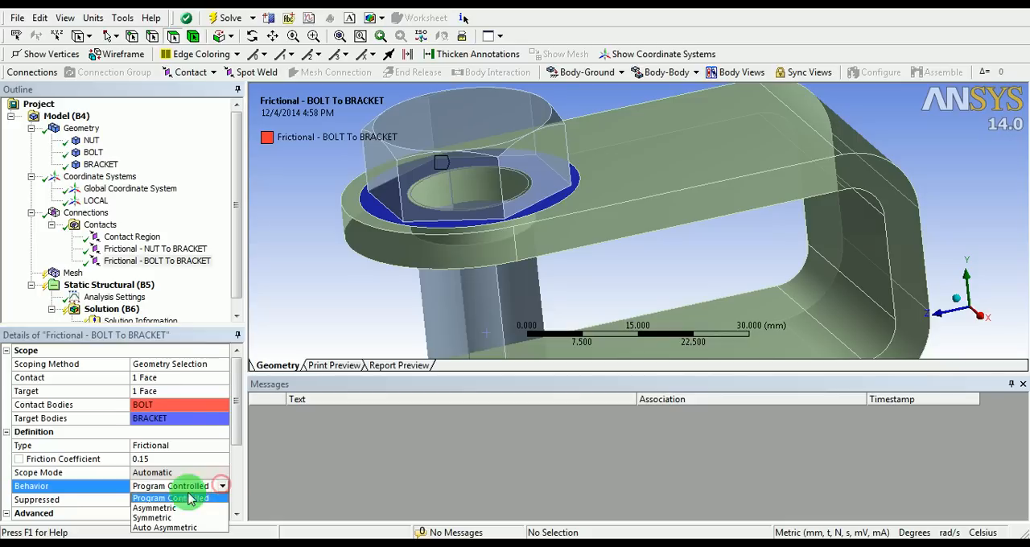
pyautogui.click(153, 518)
pyautogui.moveTo(238, 410); pyautogui.dragTo(236, 457)
pyautogui.click(195, 432)
pyautogui.click(222, 433)
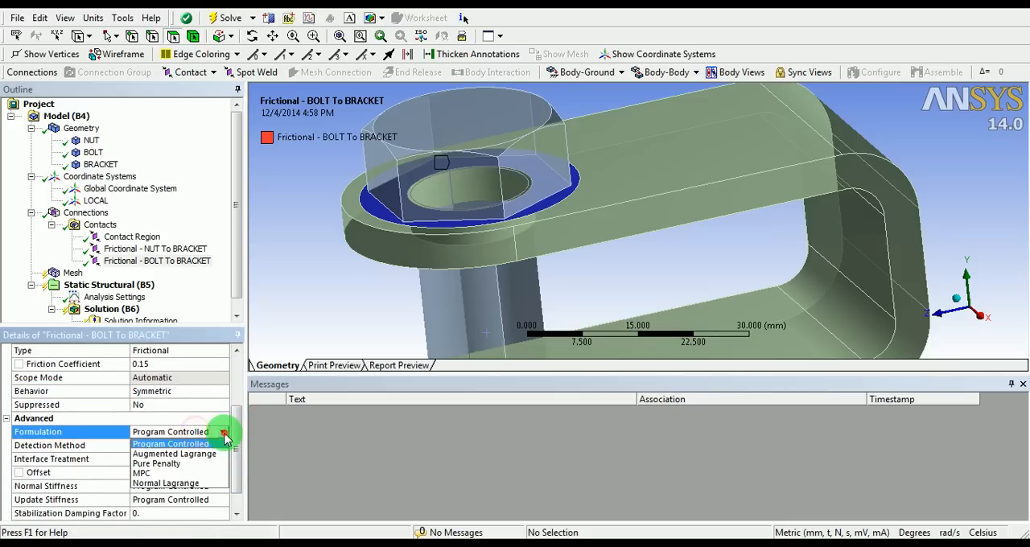
pyautogui.click(189, 455)
# Set the bolt-to-bracket contact's detection method to On Gauss Point and its interface treatment to Add Offset, Ramped Effects
pyautogui.moveTo(227, 416); pyautogui.dragTo(225, 459)
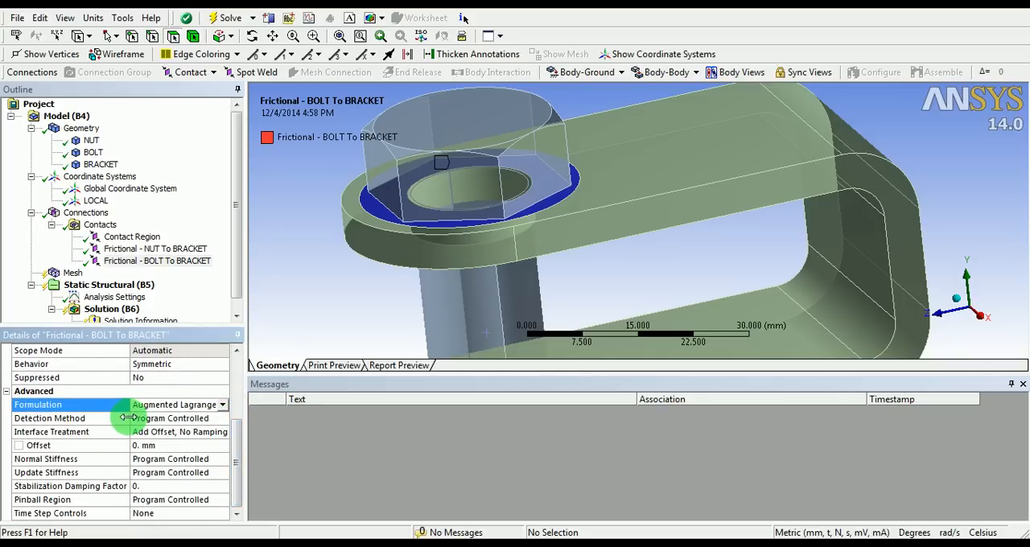
pyautogui.click(165, 418)
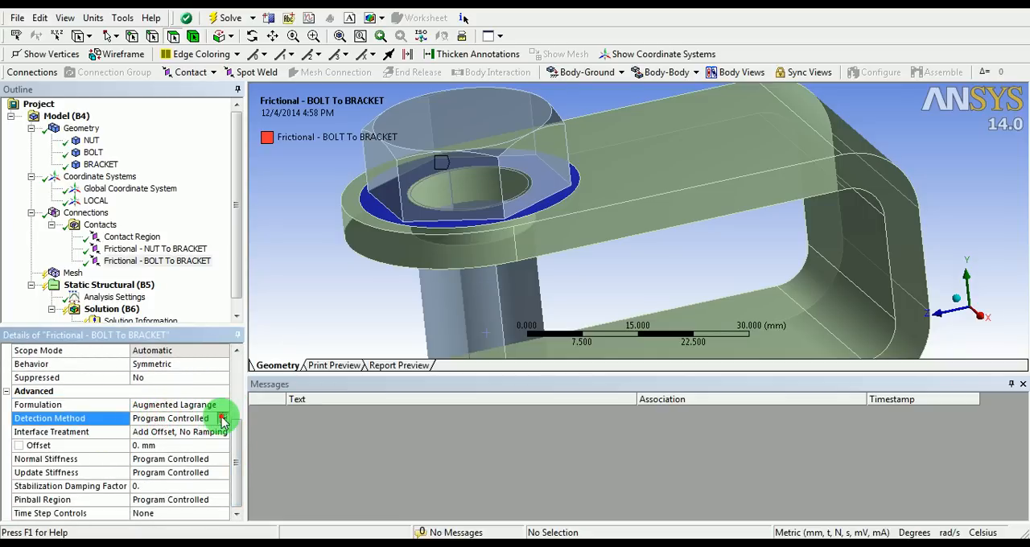
pyautogui.click(223, 419)
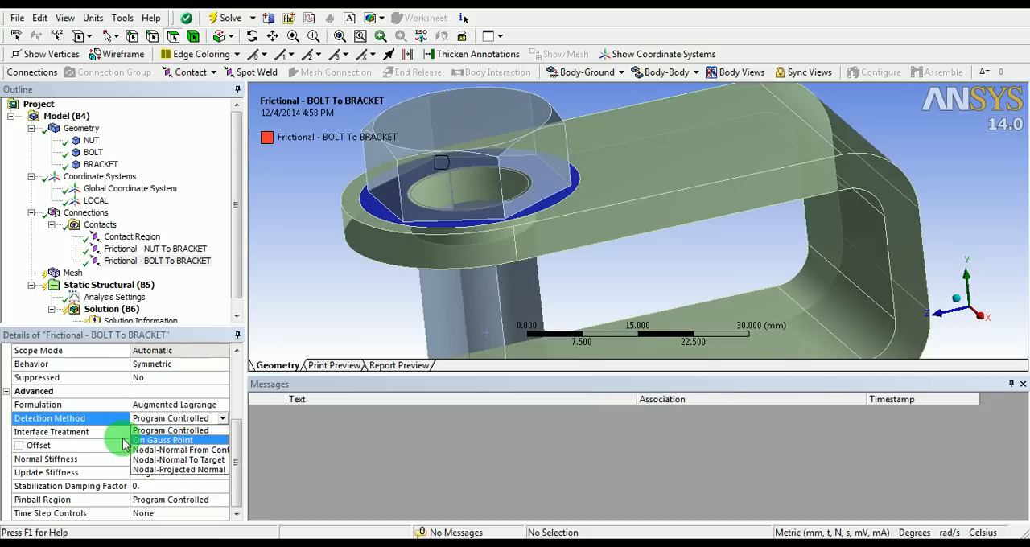
pyautogui.click(157, 441)
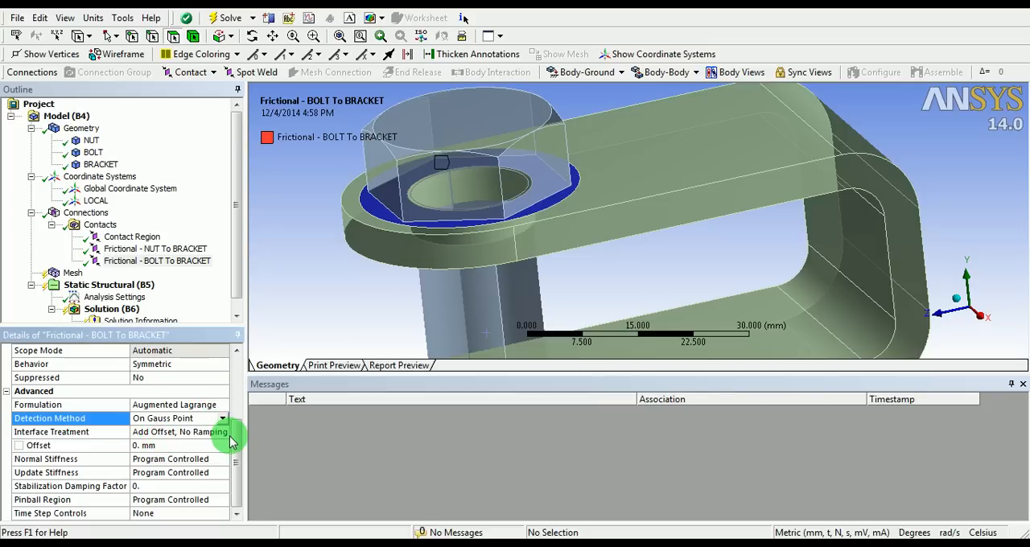
pyautogui.click(170, 431)
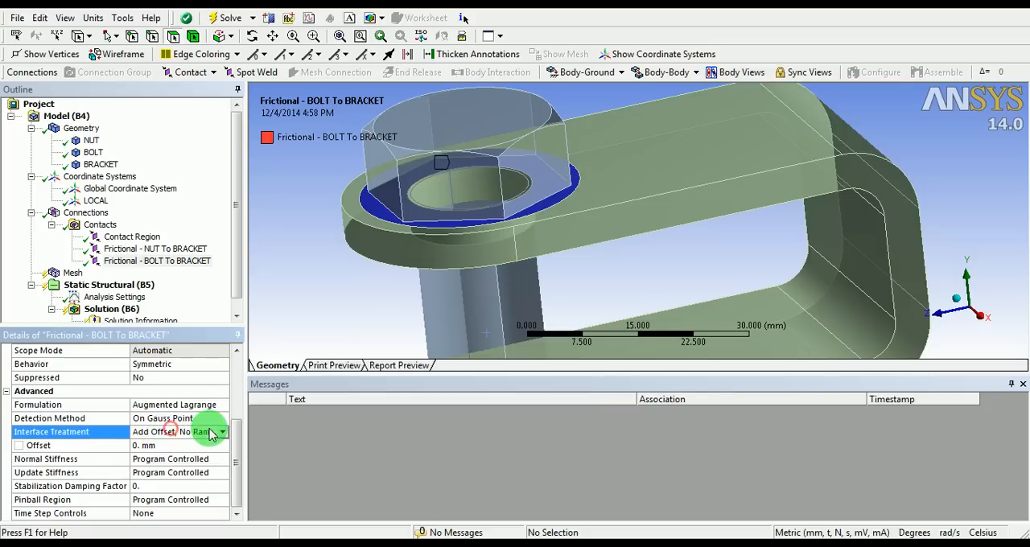
pyautogui.click(214, 433)
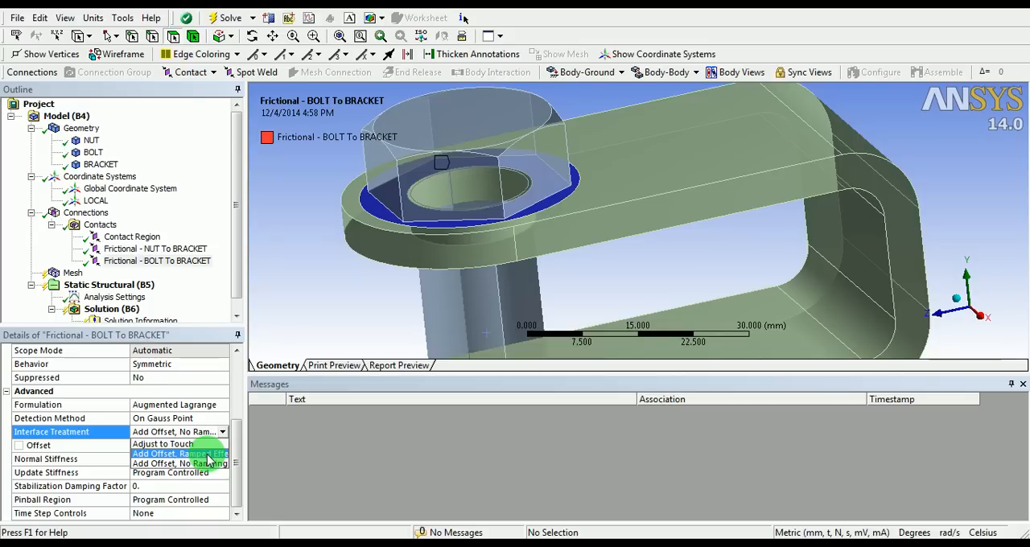
pyautogui.click(206, 460)
pyautogui.moveTo(235, 436); pyautogui.dragTo(228, 481)
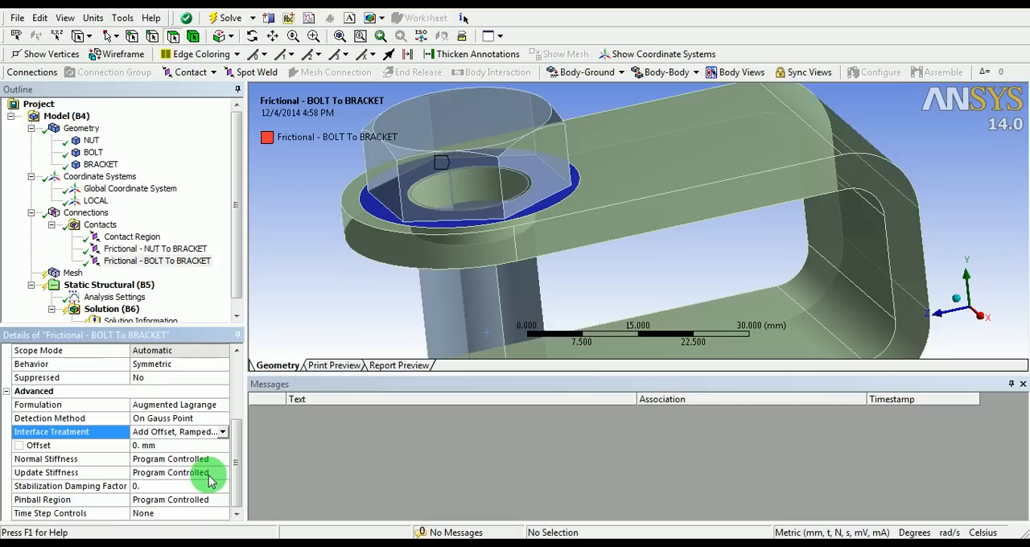
# Review the definition and advanced settings of the bonded nut-to-bolt contact and the two frictional bracket contacts
pyautogui.click(138, 236)
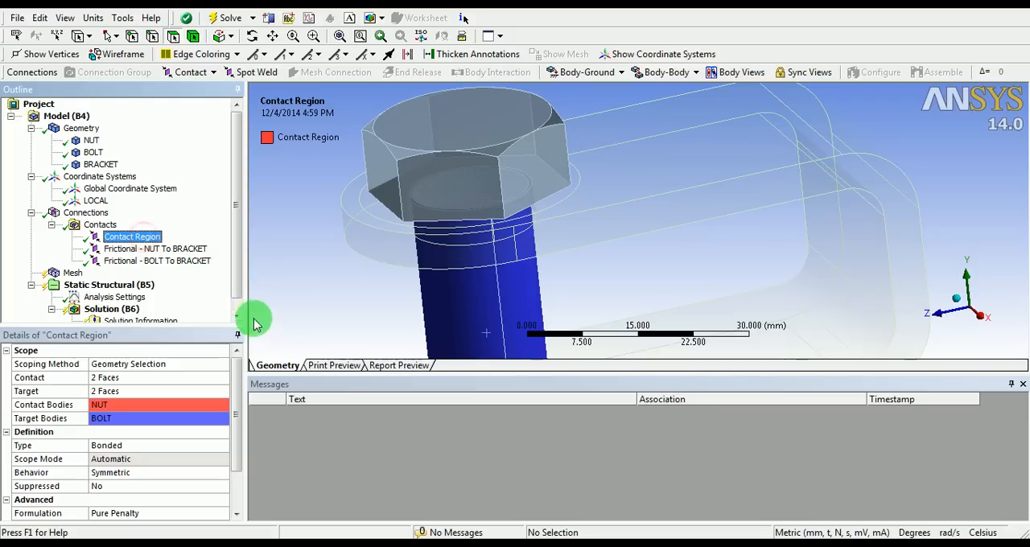
pyautogui.moveTo(237, 378); pyautogui.dragTo(242, 426)
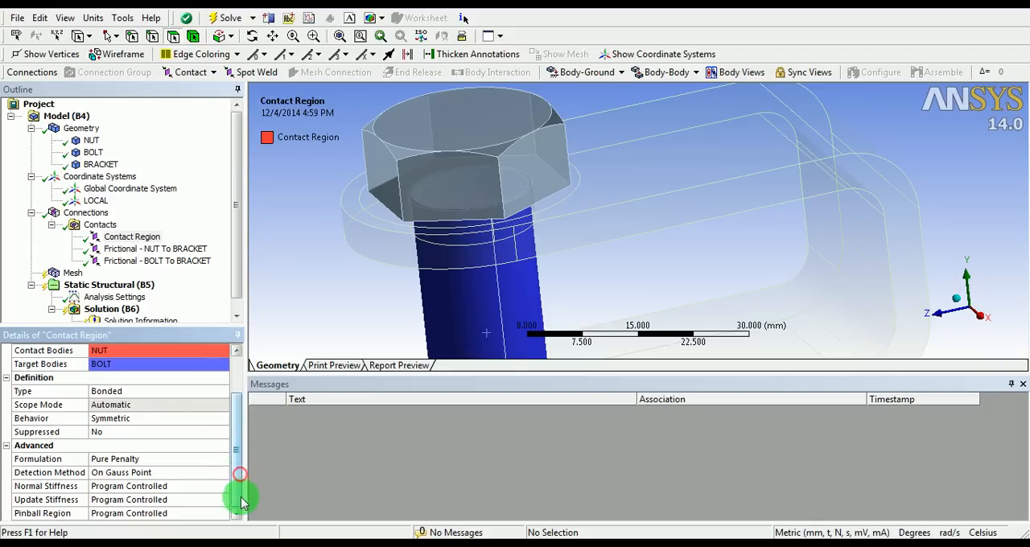
pyautogui.click(216, 486)
pyautogui.moveTo(231, 478); pyautogui.dragTo(232, 393)
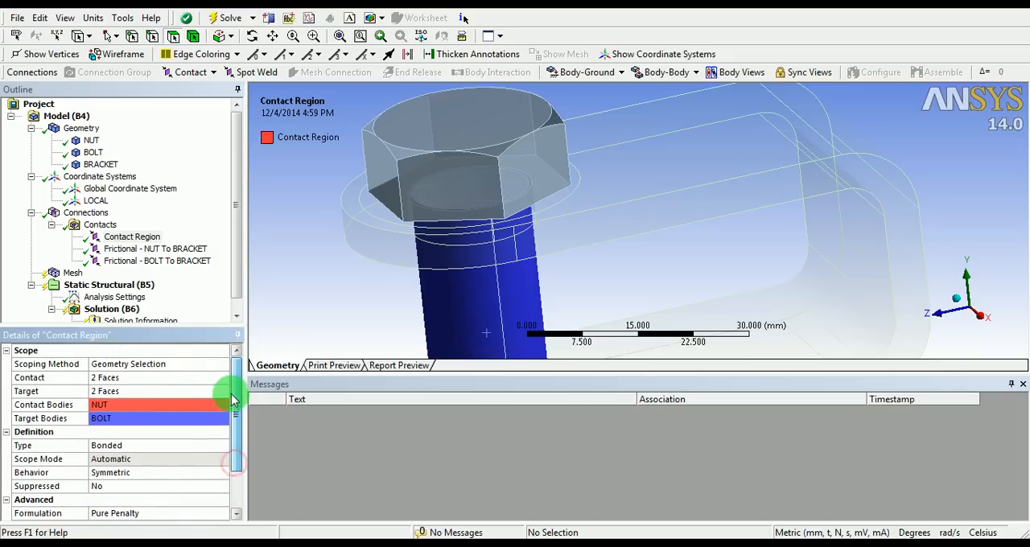
pyautogui.click(128, 248)
pyautogui.click(140, 262)
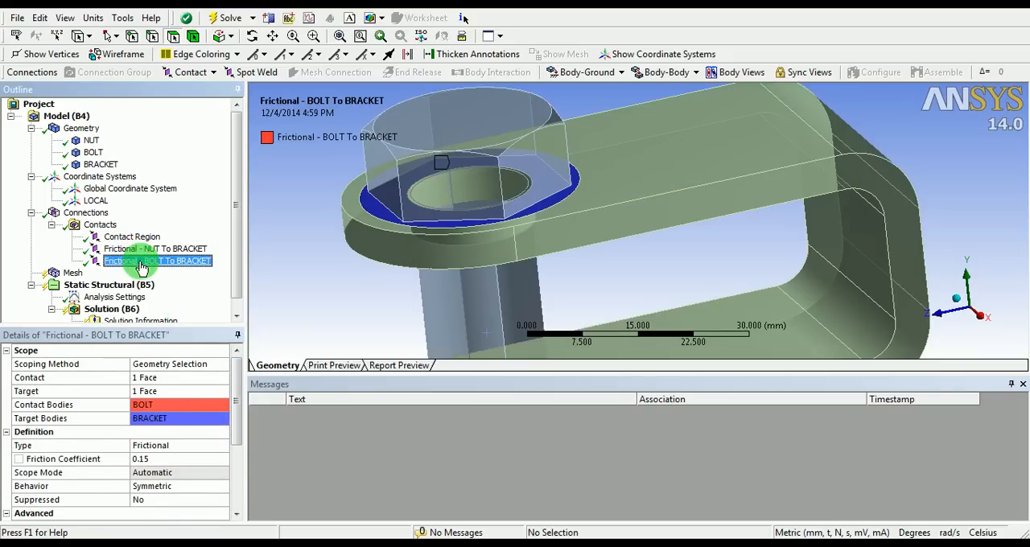
# Insert a Contact Tool under the model's Connections
pyautogui.rightClick(91, 213)
pyautogui.moveTo(117, 225)
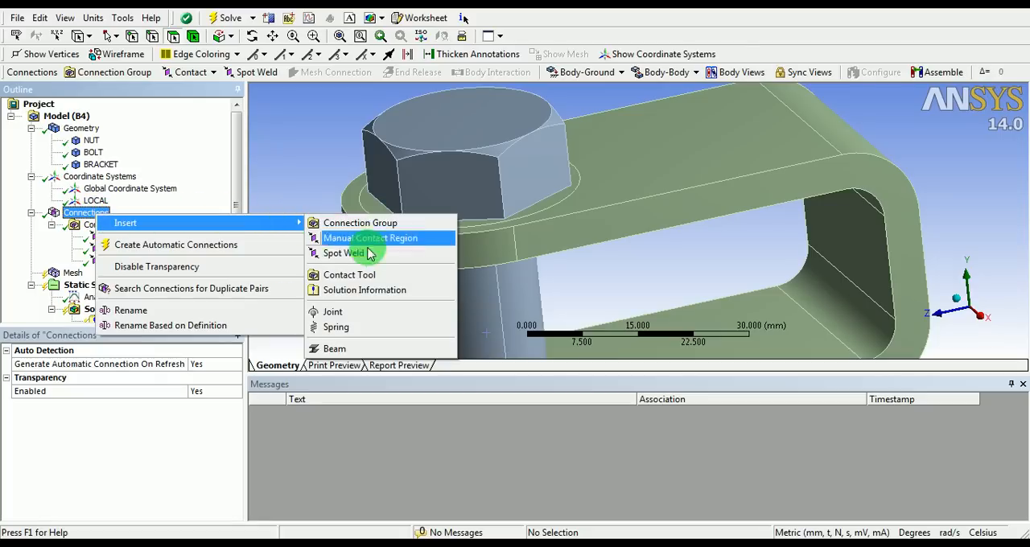
pyautogui.click(367, 275)
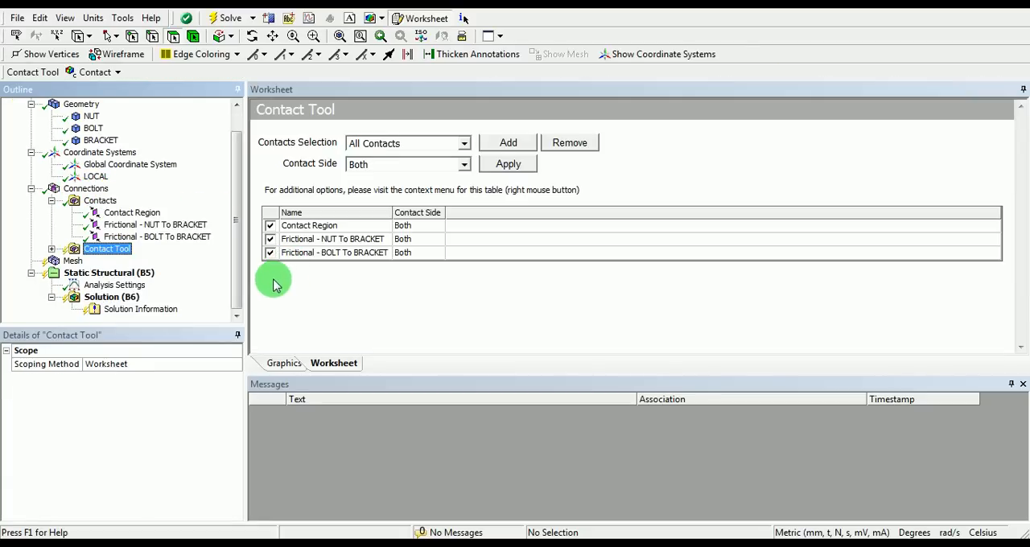
# Generate the initial contact results for the Contact Tool and review its Initial Information table
pyautogui.click(103, 251)
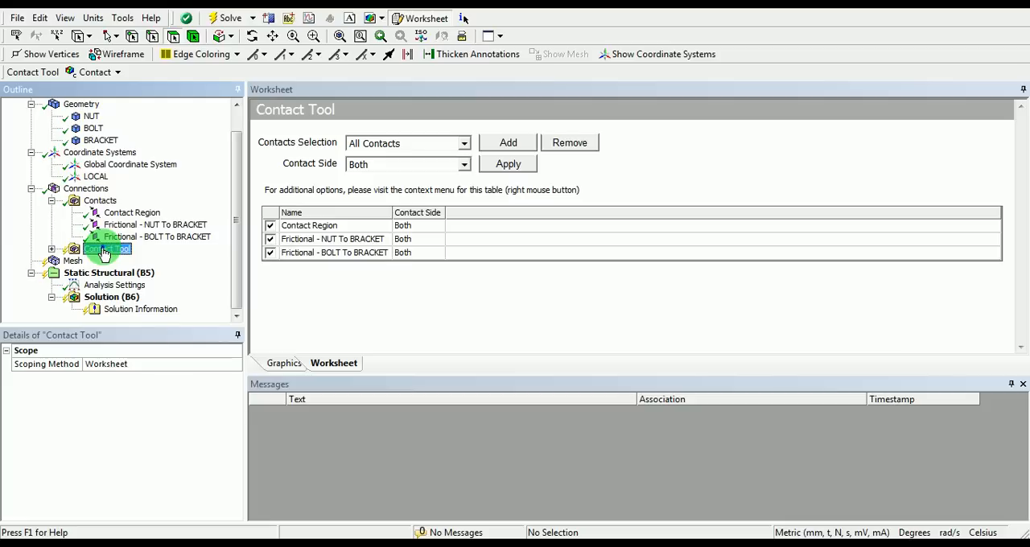
pyautogui.rightClick(103, 251)
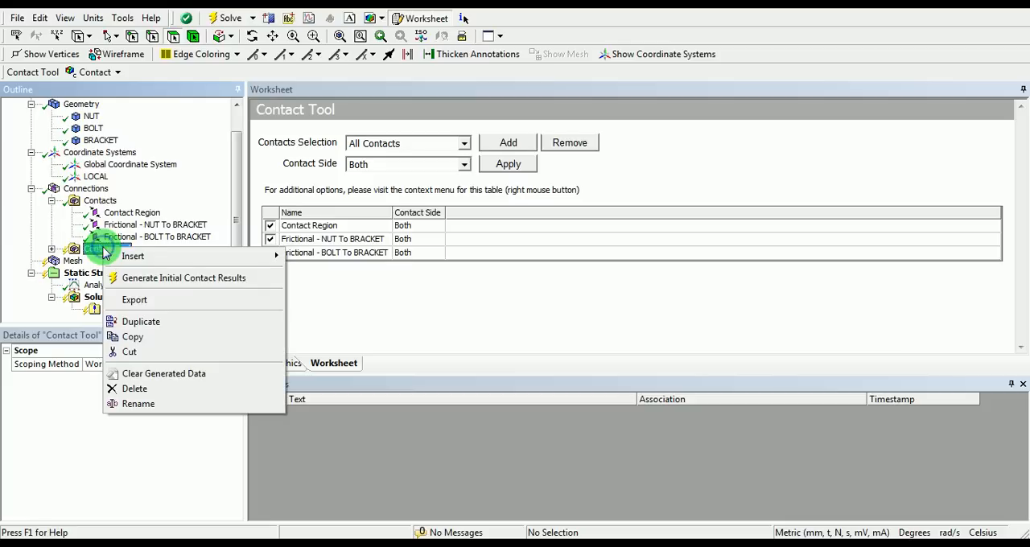
pyautogui.click(149, 278)
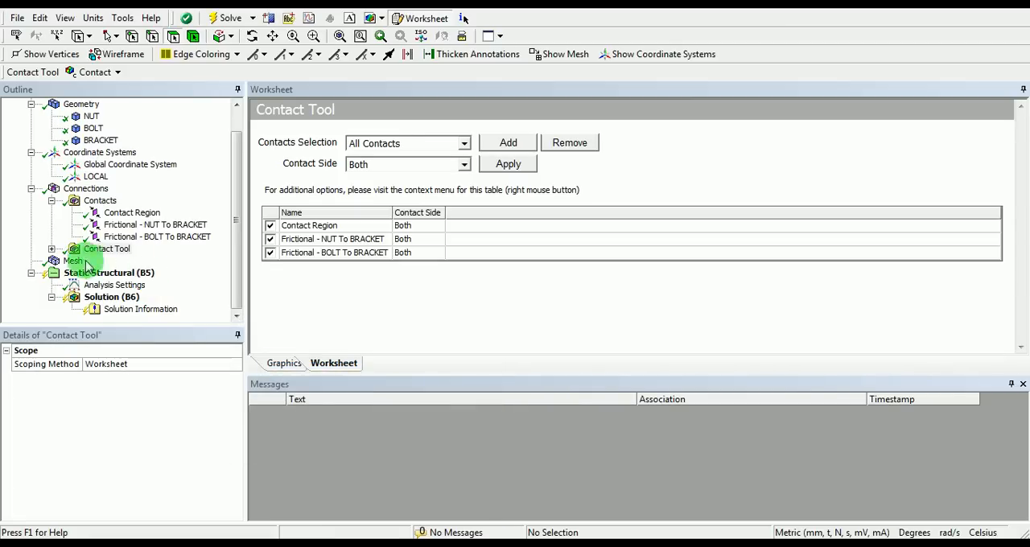
pyautogui.click(51, 250)
pyautogui.click(104, 261)
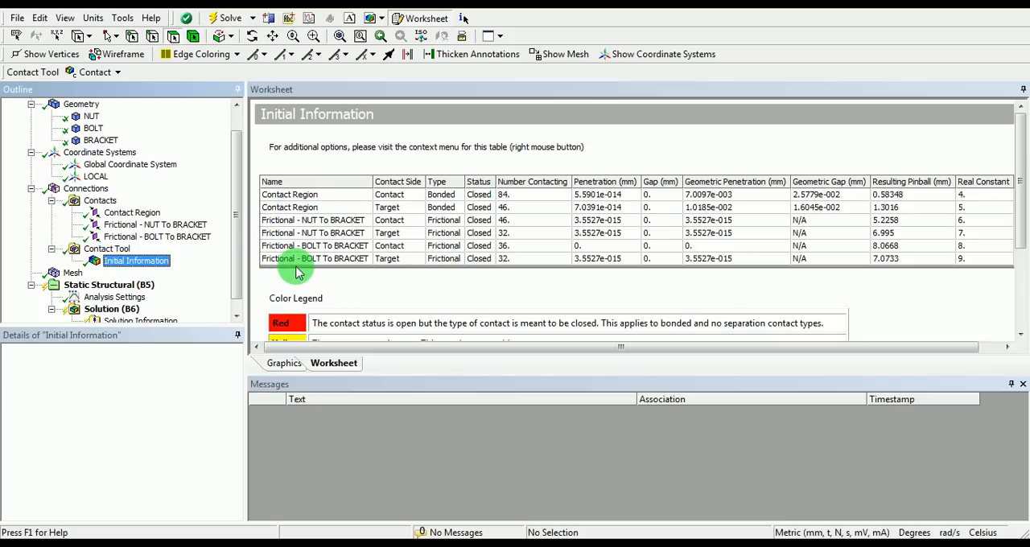
# Inspect the mesh on the bolt, nut and bracket, and insert a Refinement control under Mesh
pyautogui.moveTo(238, 261); pyautogui.dragTo(231, 289)
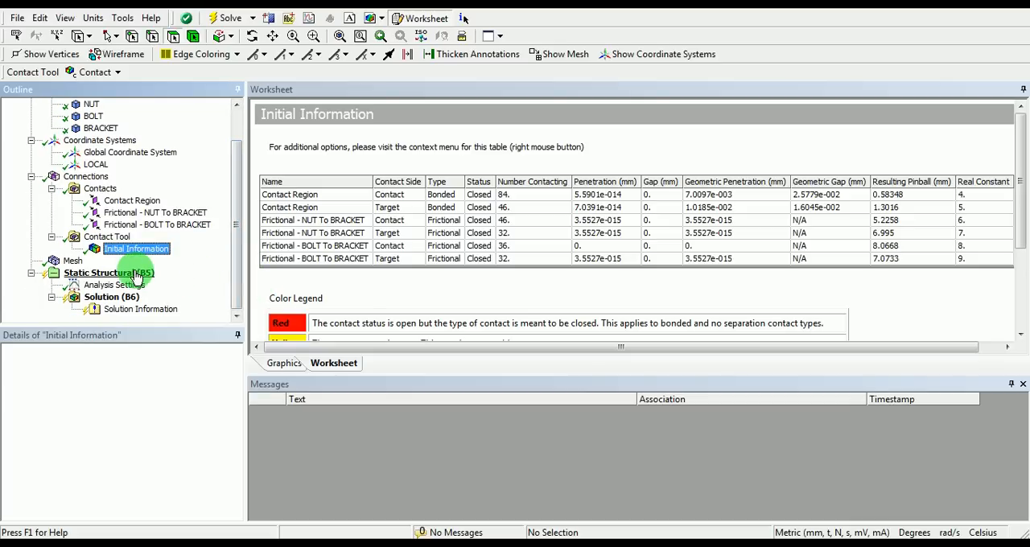
pyautogui.click(72, 260)
pyautogui.moveTo(475, 200); pyautogui.dragTo(516, 207, button='middle')
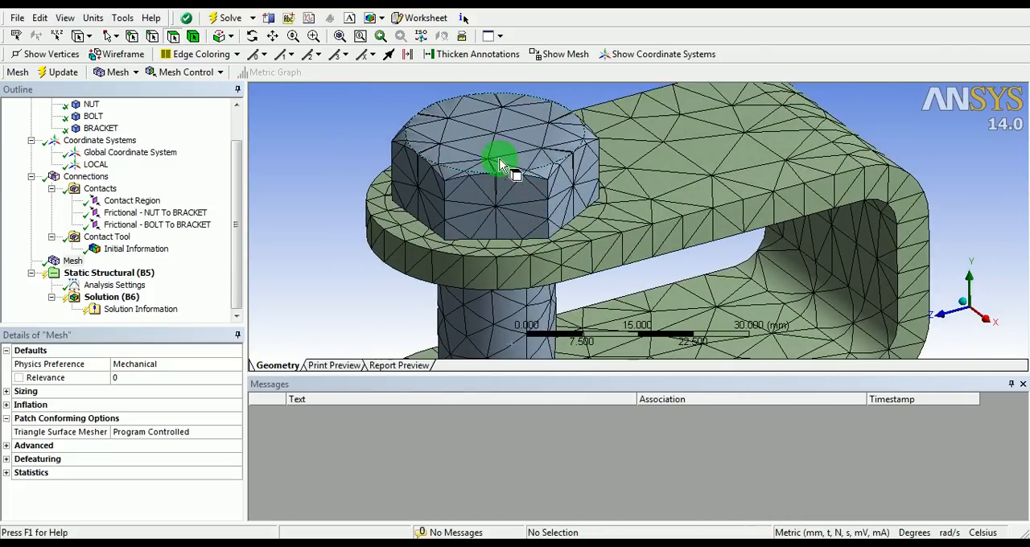
pyautogui.keyDown('shift'); pyautogui.moveTo(508, 149); pyautogui.dragTo(502, 214, button='middle'); pyautogui.keyUp('shift')
pyautogui.moveTo(649, 240)
pyautogui.keyDown('ctrl'); pyautogui.mouseDown(button='middle')
pyautogui.moveTo(558, 177)
pyautogui.moveTo(545, 218)
pyautogui.moveTo(611, 161)
pyautogui.moveTo(548, 196)
pyautogui.moveTo(568, 262)
pyautogui.moveTo(529, 193)
pyautogui.moveTo(523, 201)
pyautogui.mouseUp(button='middle'); pyautogui.keyUp('ctrl')
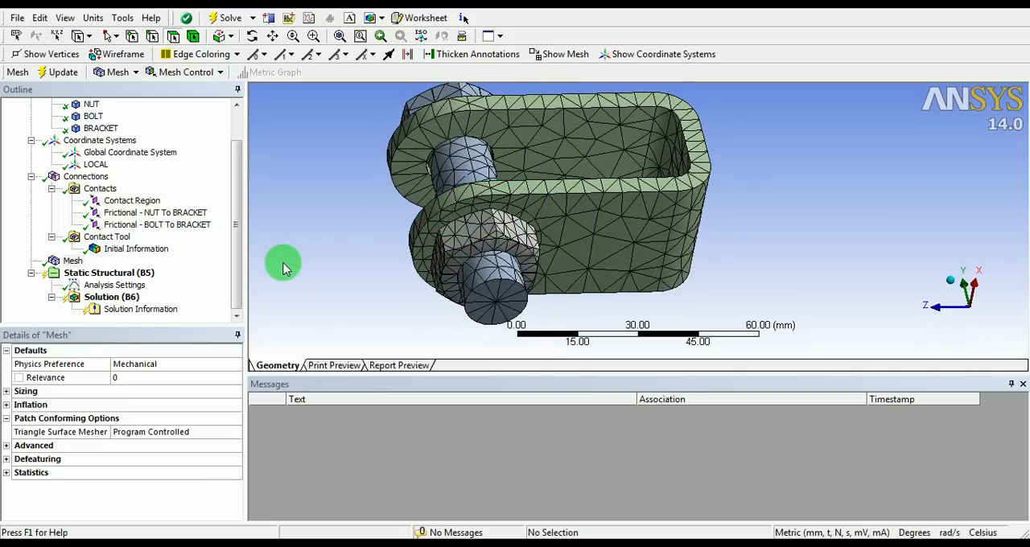
pyautogui.rightClick(72, 262)
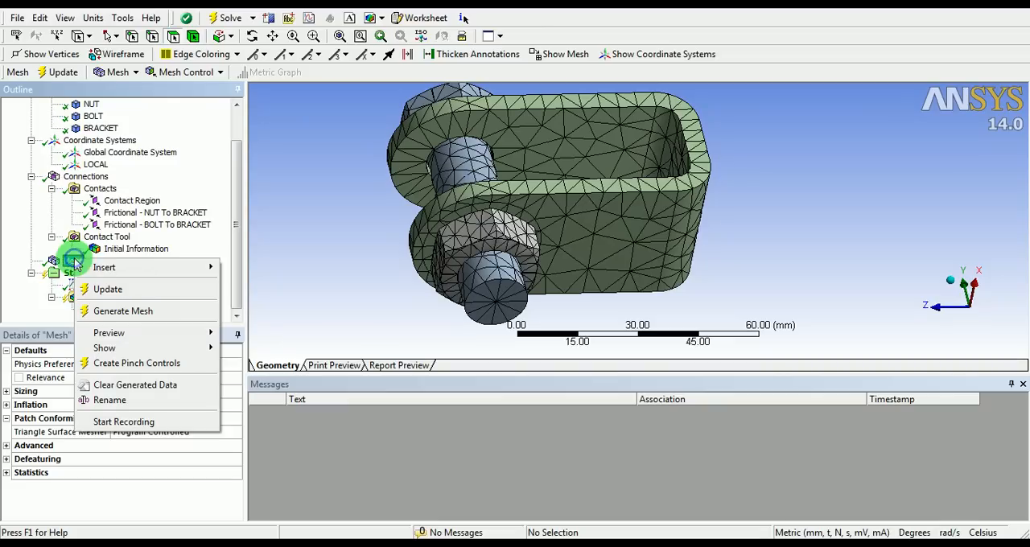
pyautogui.moveTo(103, 266)
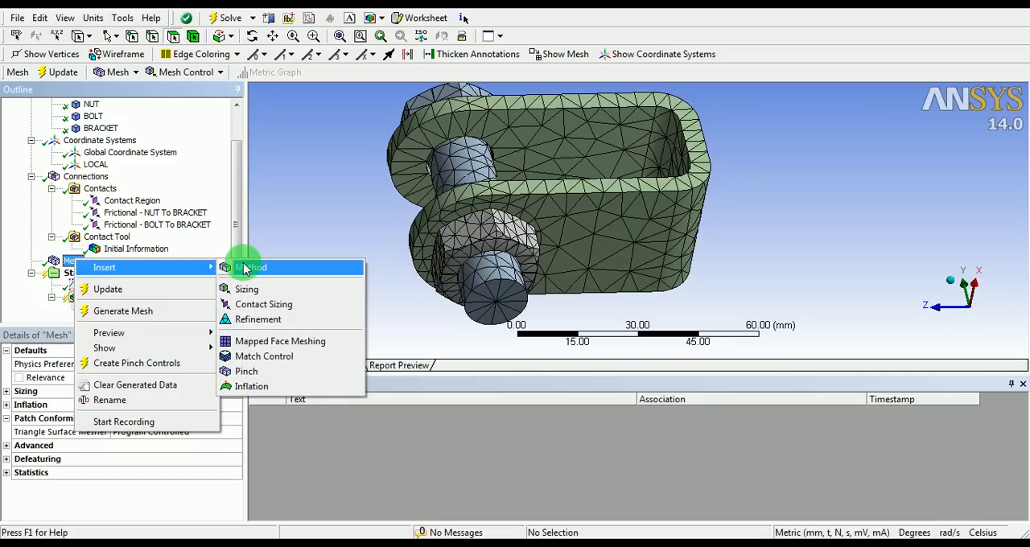
pyautogui.click(276, 320)
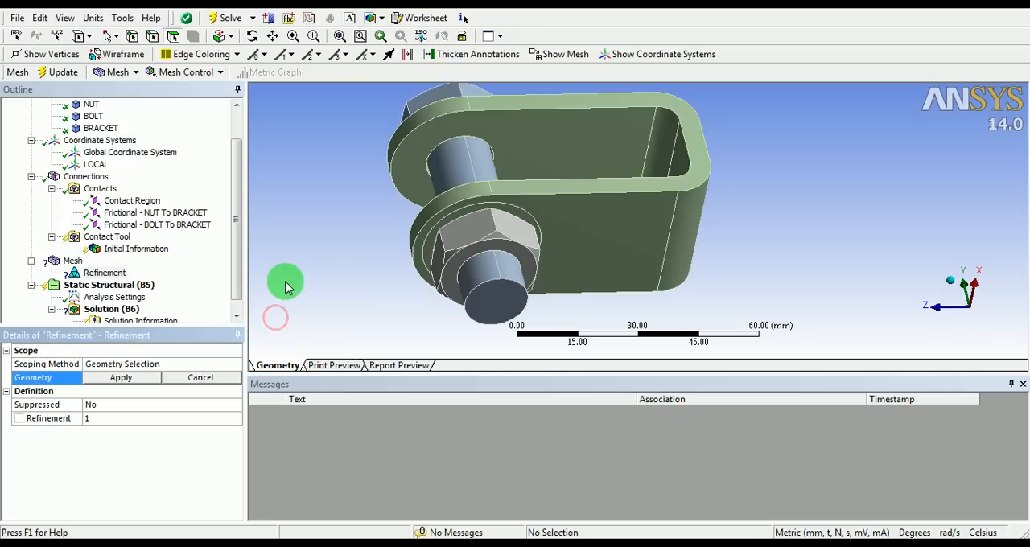
# Scope the mesh refinement to the two bracket faces that bear against the bolt head and the nut
pyautogui.click(467, 220)
pyautogui.moveTo(533, 162); pyautogui.dragTo(552, 216, button='middle')
pyautogui.scroll(3, 456, 161)
pyautogui.keyDown('ctrl'); pyautogui.click(383, 162); pyautogui.keyUp('ctrl')
pyautogui.scroll(-3, 451, 185)
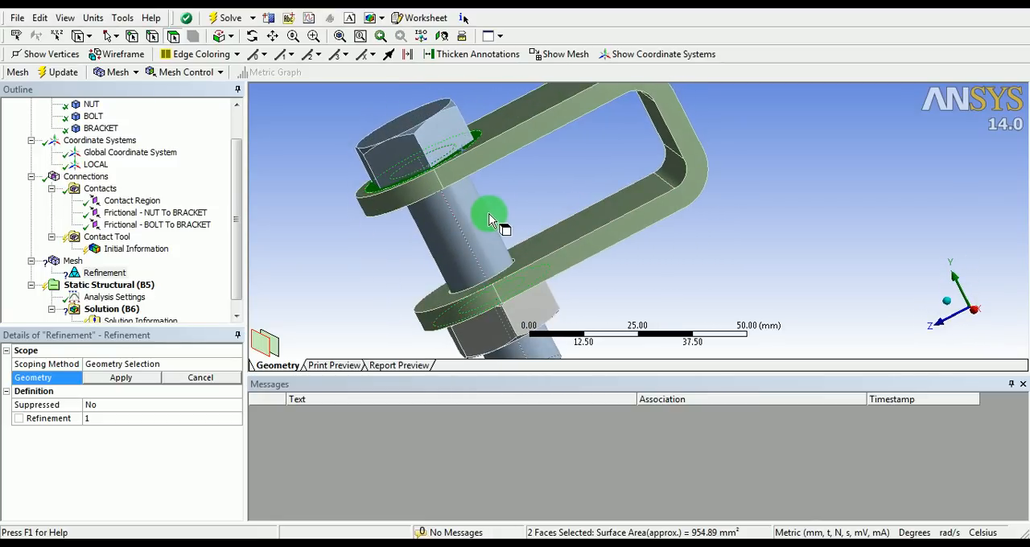
pyautogui.moveTo(483, 226); pyautogui.dragTo(450, 206, button='middle')
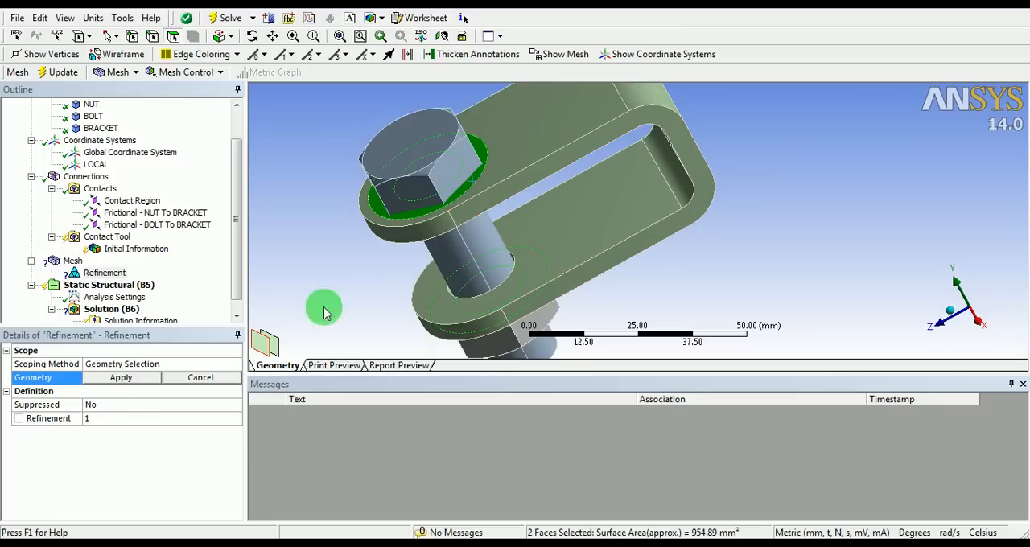
pyautogui.click(121, 382)
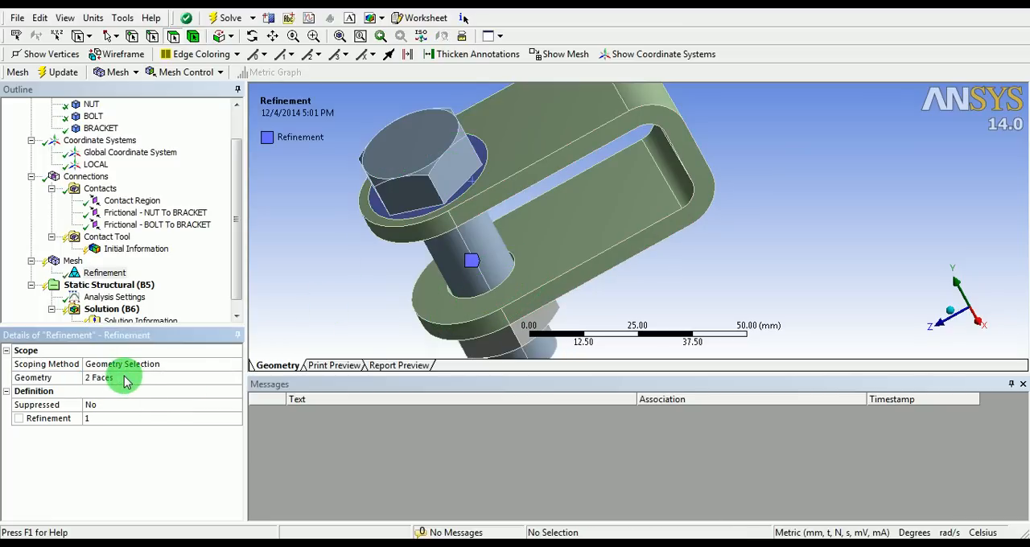
# Regenerate the mesh with the refinement applied and inspect it around the bracket holes
pyautogui.rightClick(73, 262)
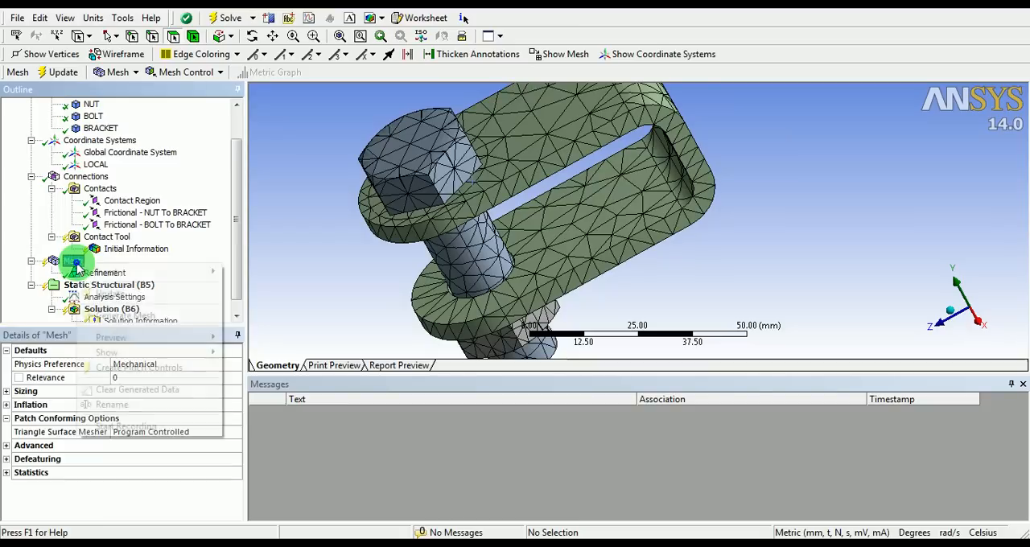
pyautogui.moveTo(119, 319); pyautogui.dragTo(132, 311)
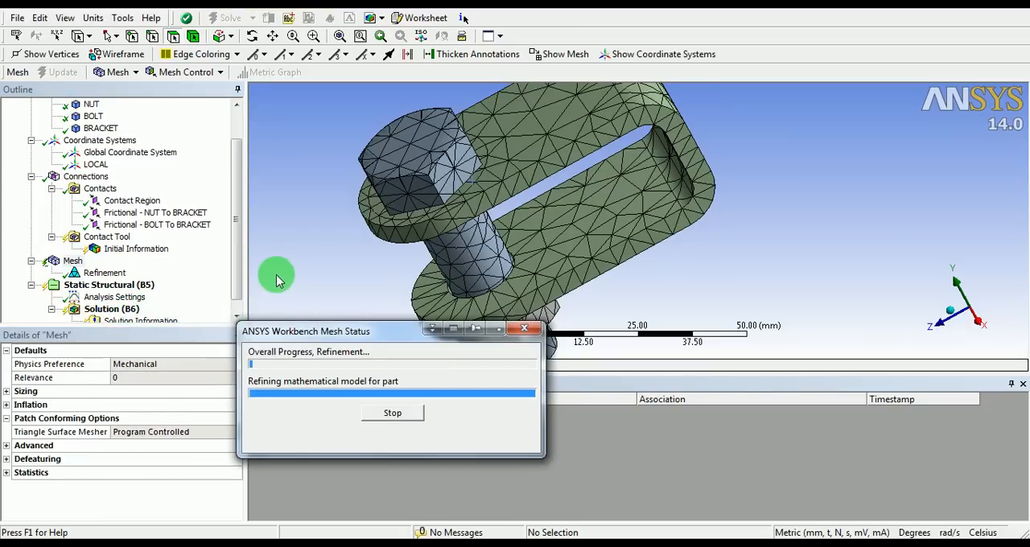
pyautogui.moveTo(383, 237)
pyautogui.keyDown('shift'); pyautogui.mouseDown(button='middle')
pyautogui.moveTo(366, 169)
pyautogui.moveTo(478, 186)
pyautogui.moveTo(466, 179)
pyautogui.moveTo(488, 214)
pyautogui.moveTo(453, 120)
pyautogui.moveTo(452, 178)
pyautogui.moveTo(502, 230)
pyautogui.moveTo(472, 168)
pyautogui.moveTo(524, 210)
pyautogui.moveTo(534, 202)
pyautogui.moveTo(547, 222)
pyautogui.moveTo(497, 225)
pyautogui.moveTo(460, 184)
pyautogui.moveTo(477, 166)
pyautogui.moveTo(519, 220)
pyautogui.mouseUp(button='middle'); pyautogui.keyUp('shift')
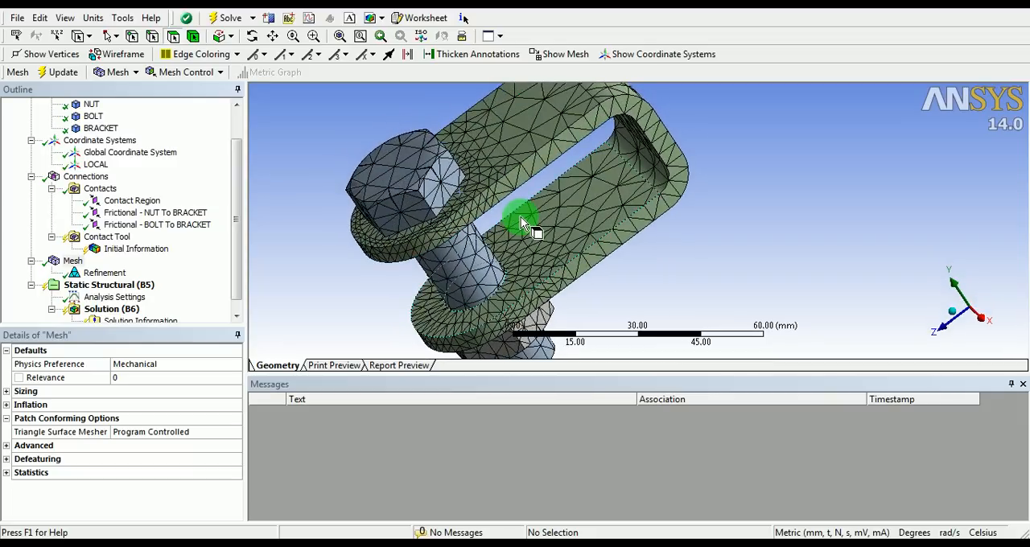
# Examine the contact and target faces of the bonded contact region between the nut and the bolt
pyautogui.click(143, 202)
pyautogui.moveTo(515, 266); pyautogui.dragTo(437, 121, button='middle')
pyautogui.keyDown('ctrl'); pyautogui.moveTo(475, 179); pyautogui.dragTo(644, 228, button='middle'); pyautogui.keyUp('ctrl')
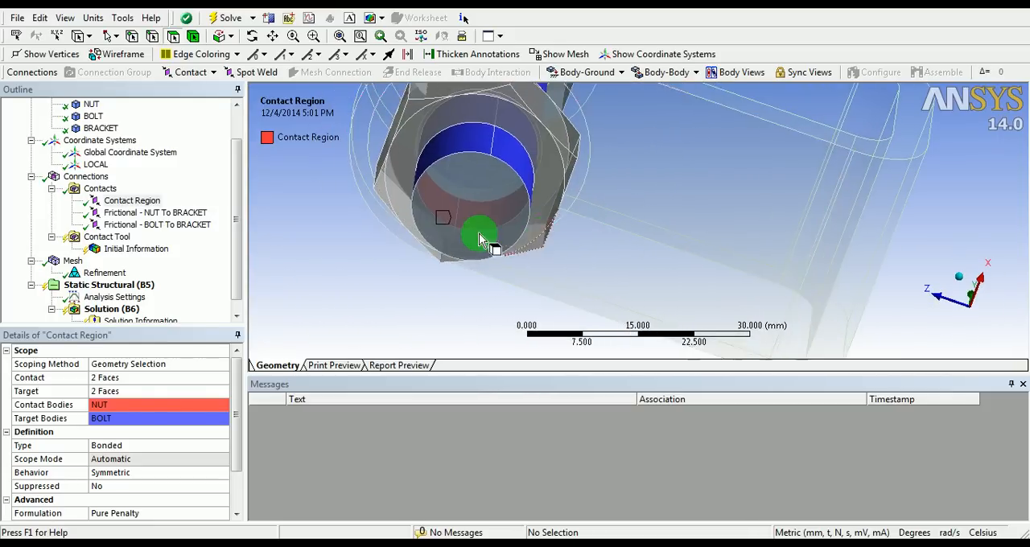
pyautogui.keyDown('shift'); pyautogui.moveTo(480, 235); pyautogui.dragTo(480, 201, button='middle'); pyautogui.keyUp('shift')
pyautogui.keyDown('shift'); pyautogui.moveTo(530, 161); pyautogui.dragTo(594, 229, button='middle'); pyautogui.keyUp('shift')
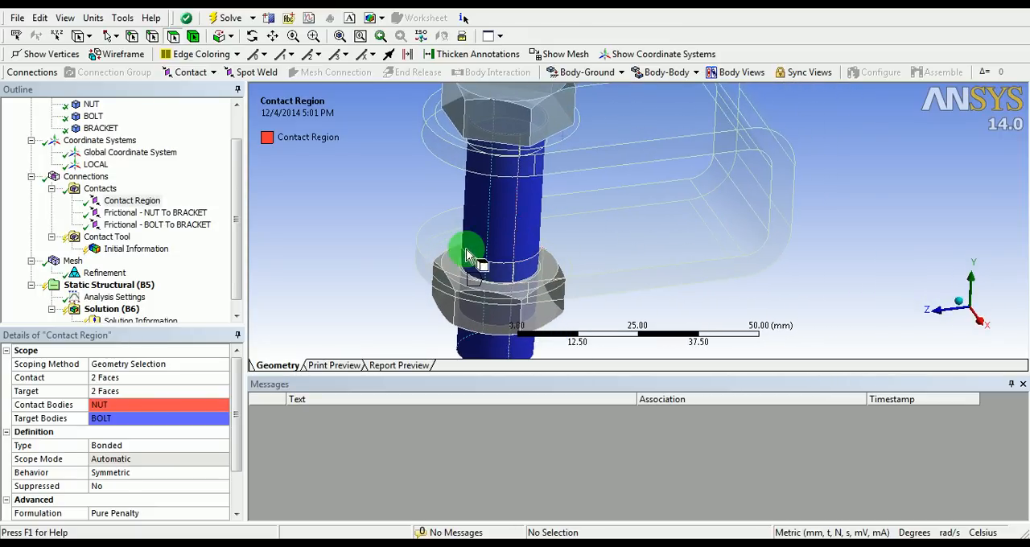
# Add a Fixed Support to the static structural analysis on the outer flat back face of the bracket
pyautogui.moveTo(235, 246); pyautogui.dragTo(238, 257)
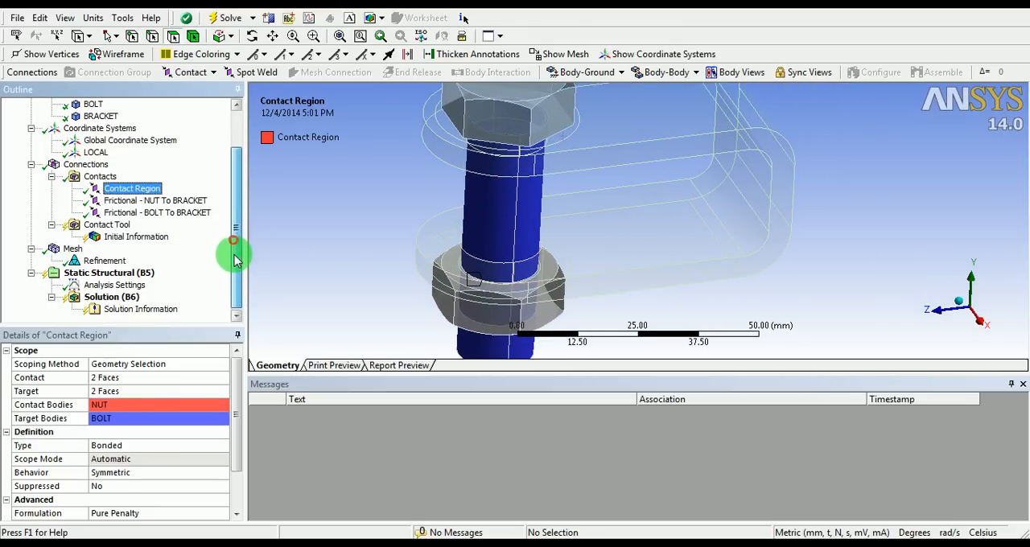
pyautogui.click(133, 275)
pyautogui.rightClick(133, 273)
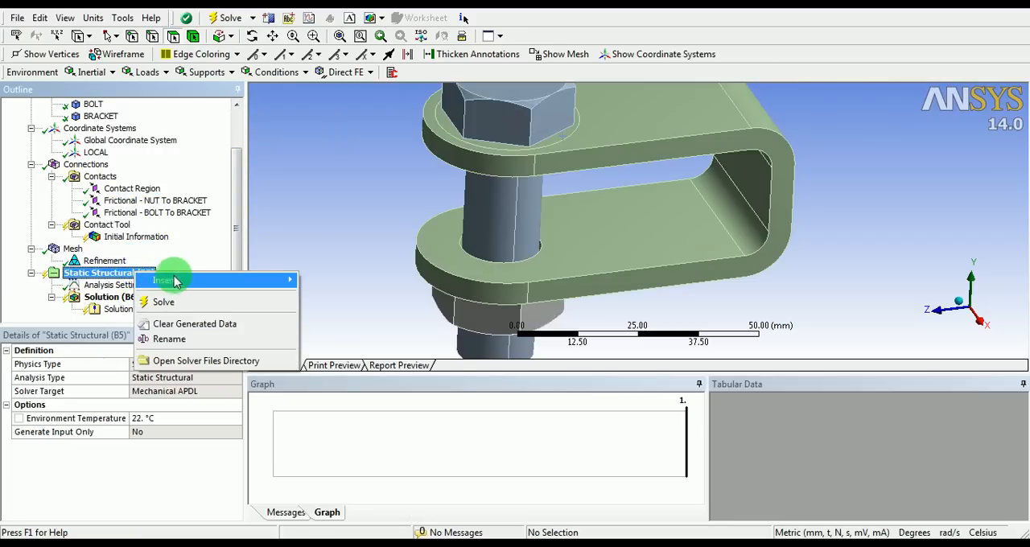
pyautogui.moveTo(179, 283)
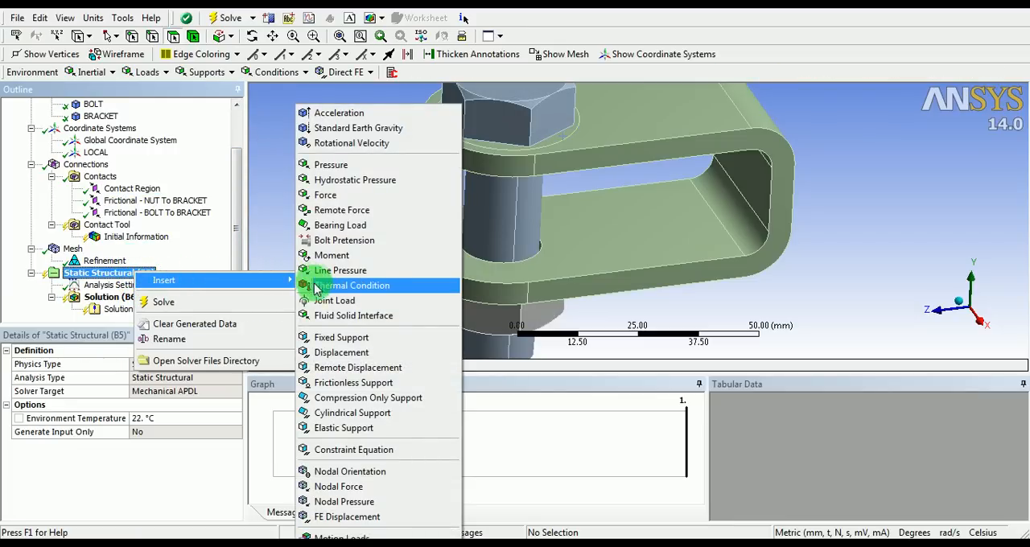
pyautogui.click(326, 339)
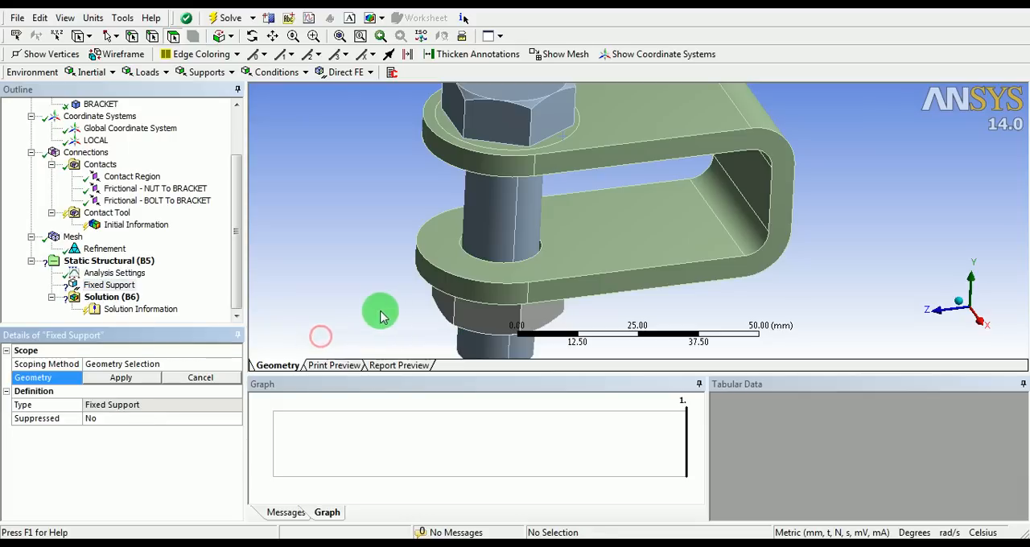
pyautogui.moveTo(747, 223); pyautogui.dragTo(668, 222, button='middle')
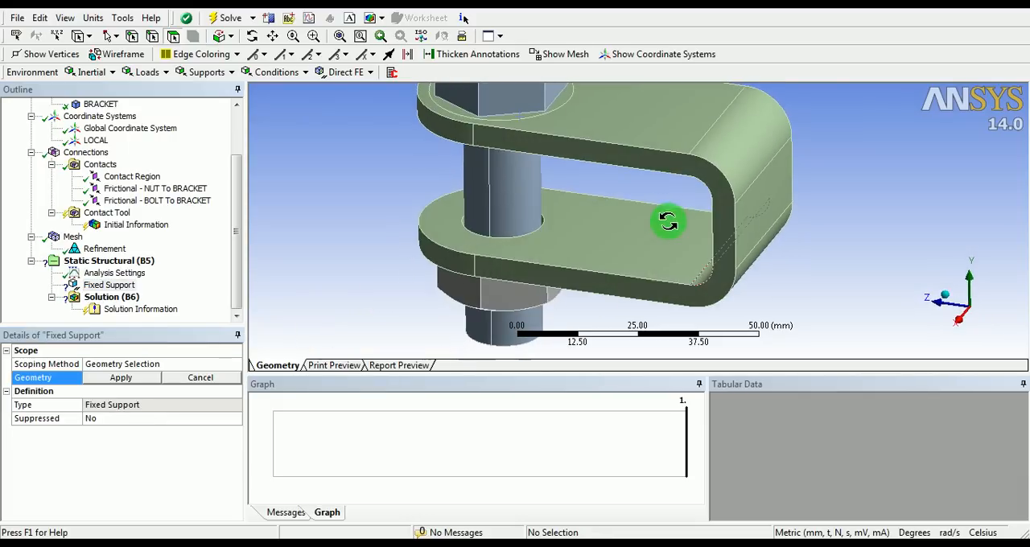
pyautogui.click(785, 199)
pyautogui.moveTo(793, 207); pyautogui.dragTo(416, 260, button='middle')
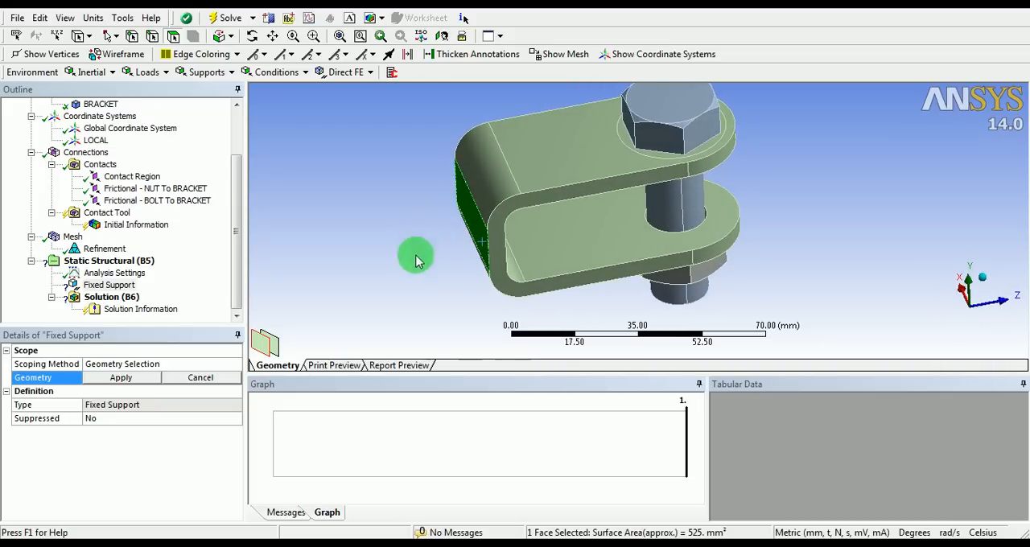
pyautogui.click(131, 383)
pyautogui.moveTo(368, 218); pyautogui.dragTo(434, 278, button='middle')
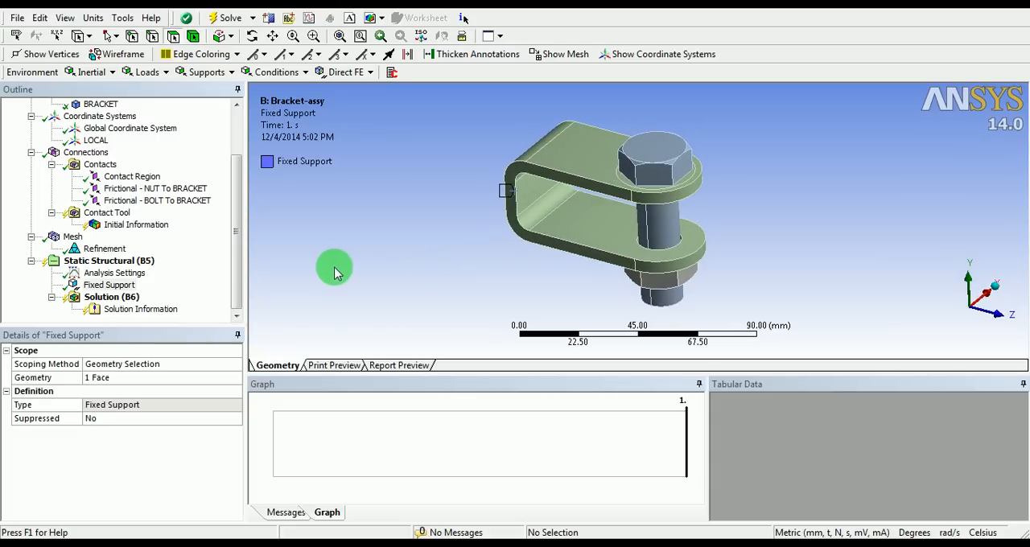
# Add a Bolt Pretension load on the bolt shank's cylindrical face with a preload of 100 N
pyautogui.rightClick(118, 264)
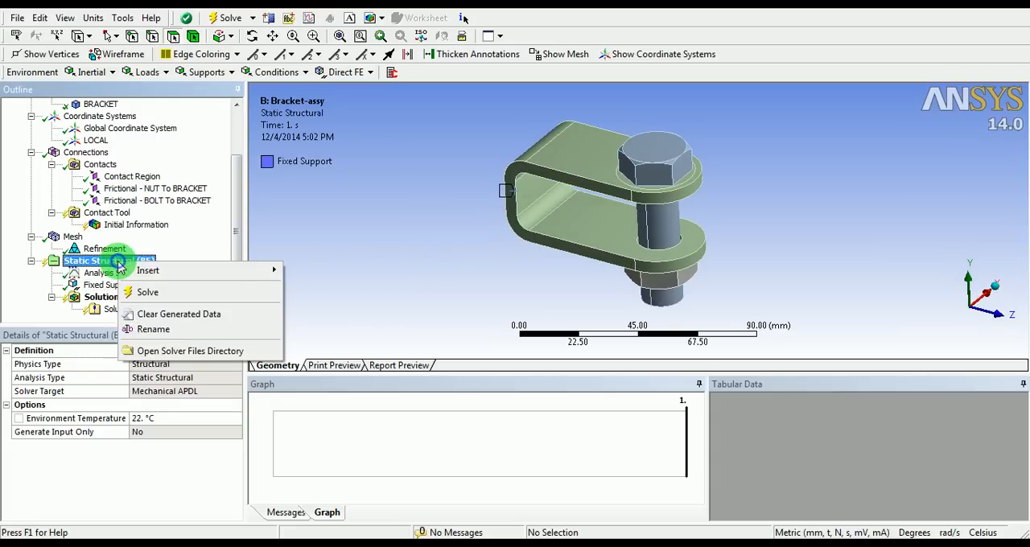
pyautogui.moveTo(153, 272)
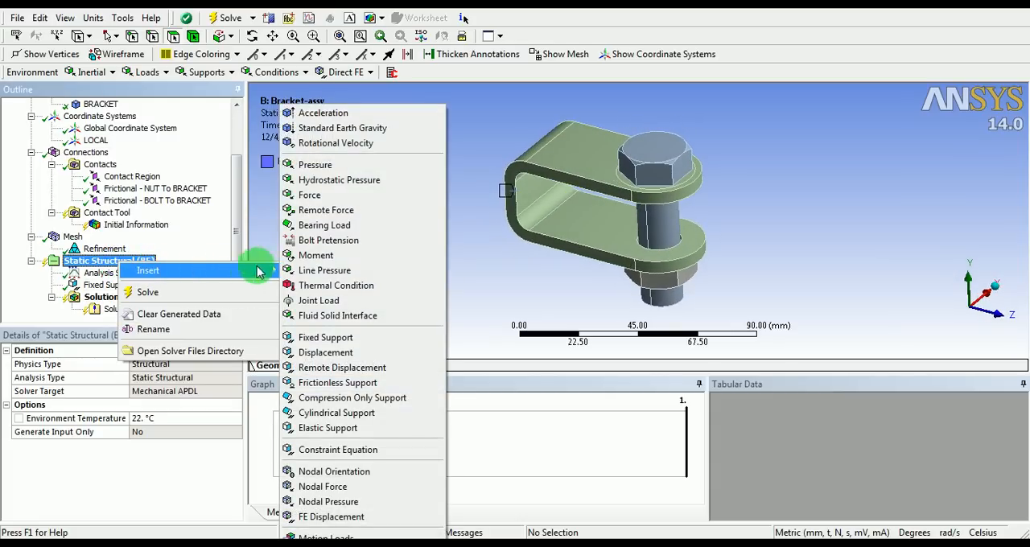
pyautogui.click(346, 241)
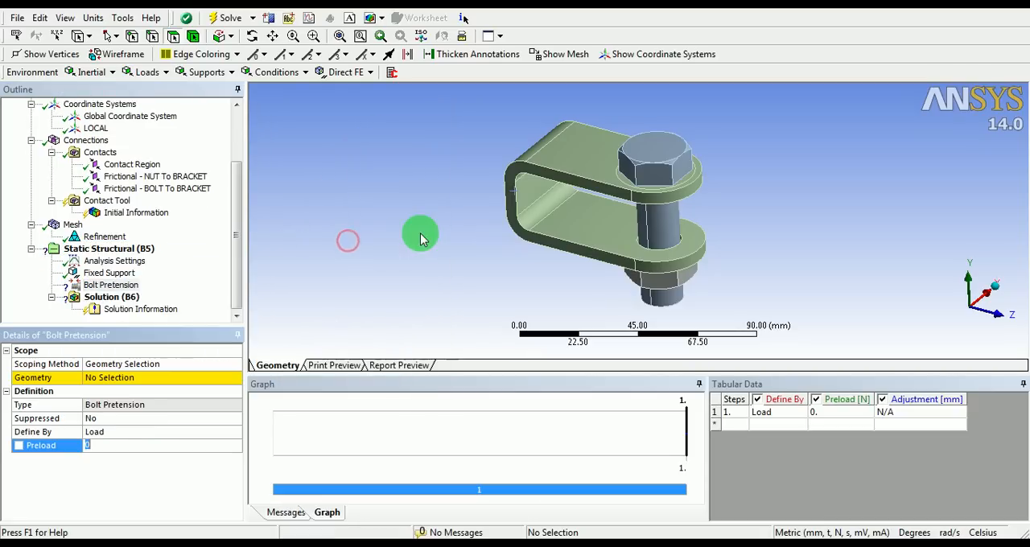
pyautogui.scroll(3, 615, 191)
pyautogui.click(662, 215)
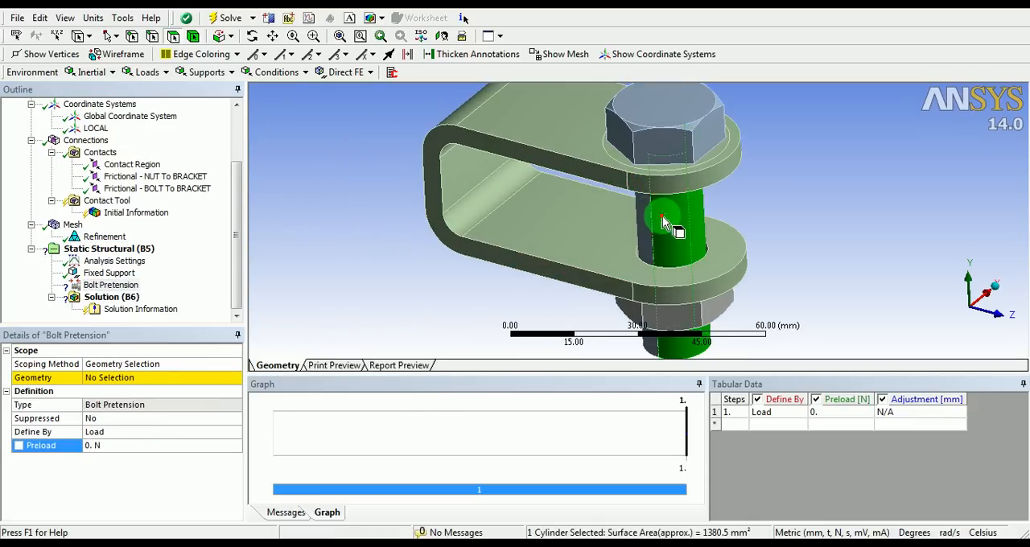
pyautogui.moveTo(552, 230); pyautogui.dragTo(580, 207, button='middle')
pyautogui.scroll(-2, 577, 234)
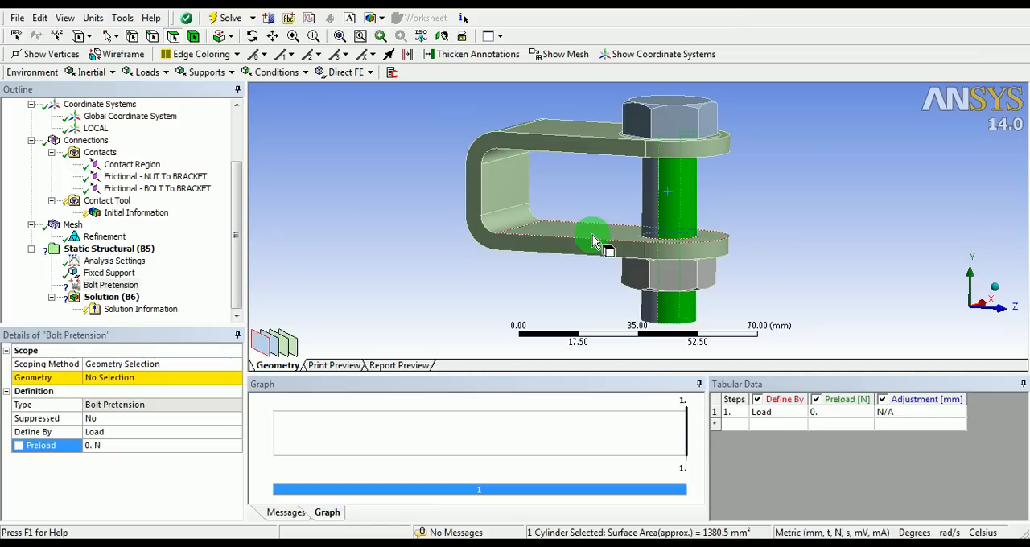
pyautogui.click(139, 379)
pyautogui.click(136, 383)
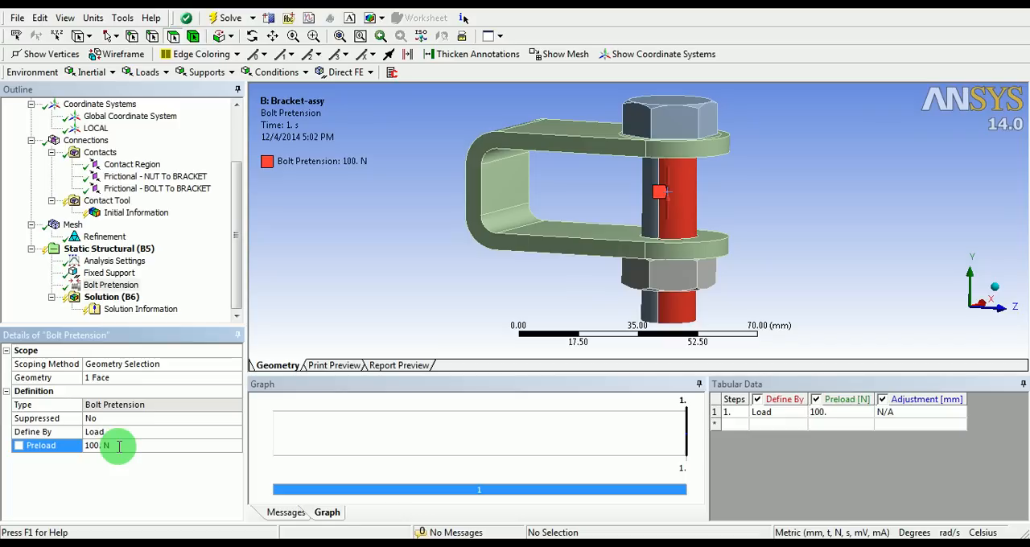
# Inspect the direction and placement of the pretension arrows on the bolt shank
pyautogui.scroll(5, 701, 252)
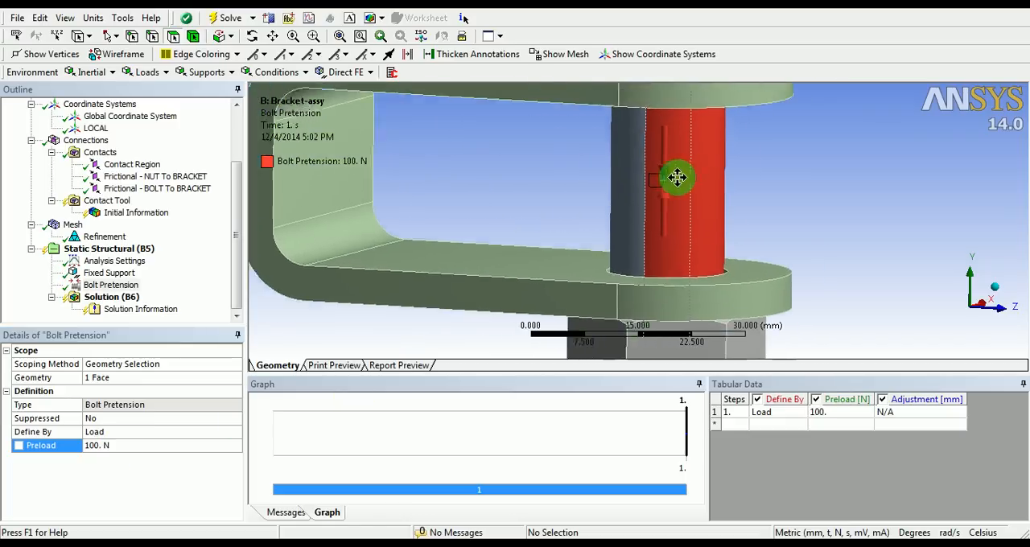
pyautogui.scroll(2, 618, 205)
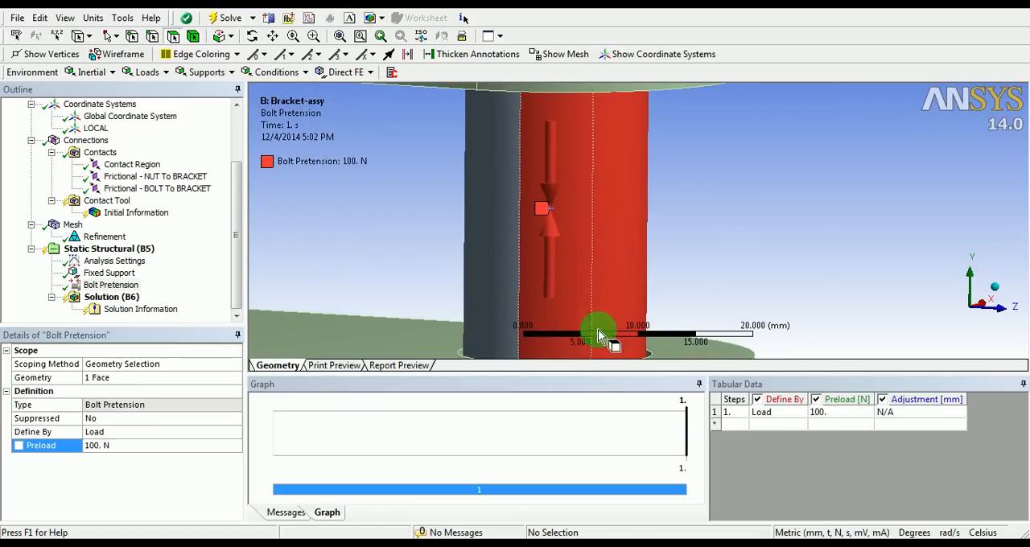
pyautogui.scroll(-6, 513, 202)
pyautogui.moveTo(618, 202); pyautogui.dragTo(423, 233)
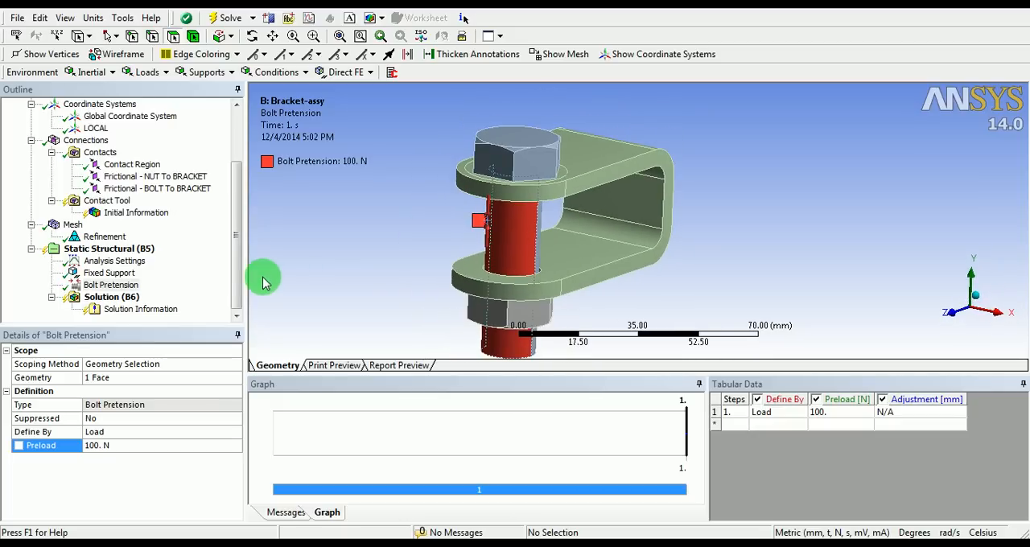
pyautogui.click(231, 280)
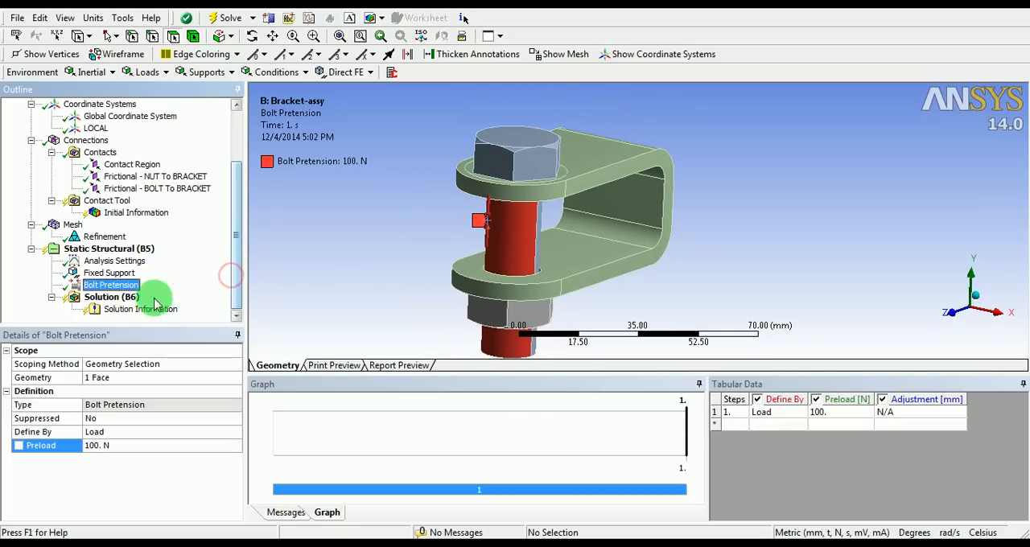
# Add an Equivalent (von-Mises) Stress result for all bodies to the solution
pyautogui.rightClick(120, 299)
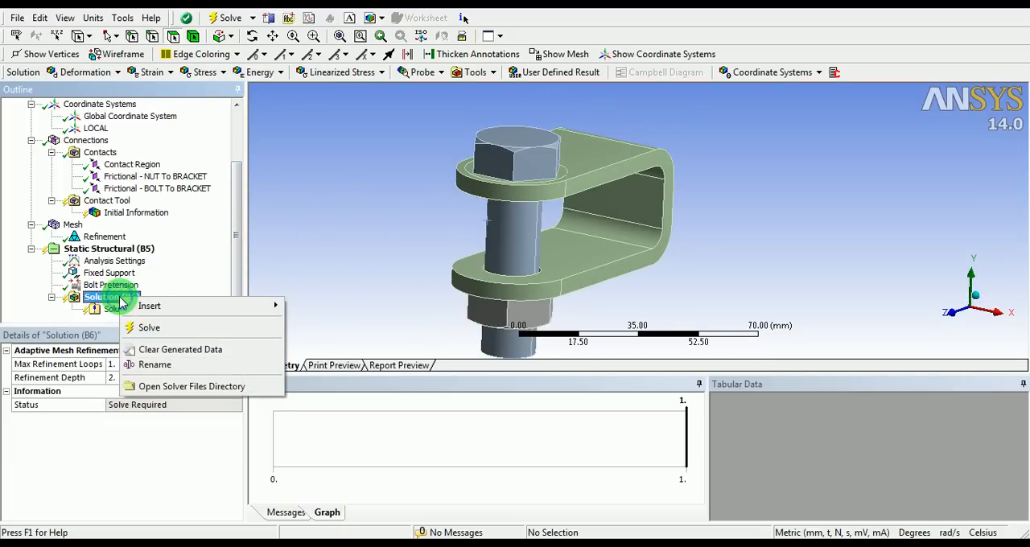
pyautogui.moveTo(172, 305)
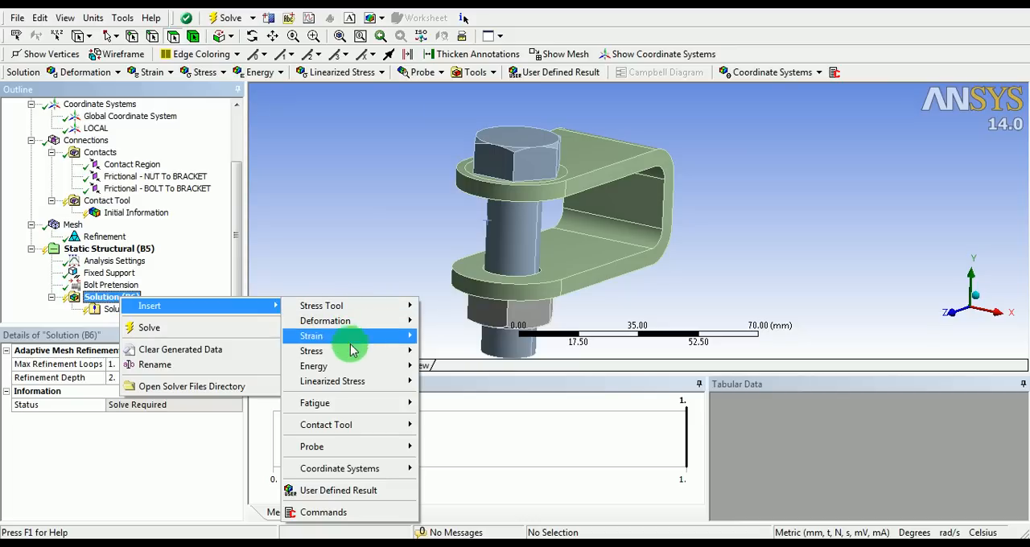
pyautogui.moveTo(355, 352)
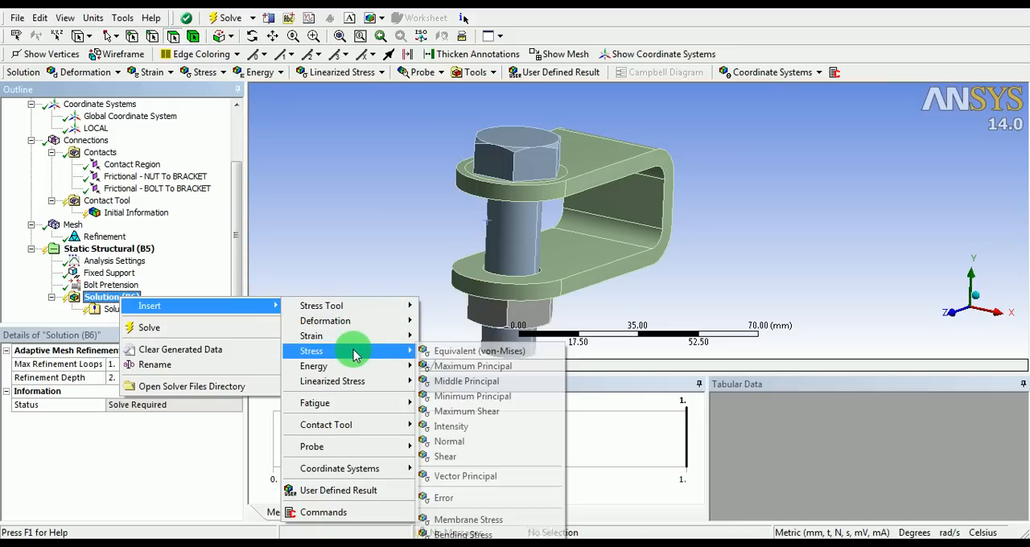
pyautogui.click(456, 352)
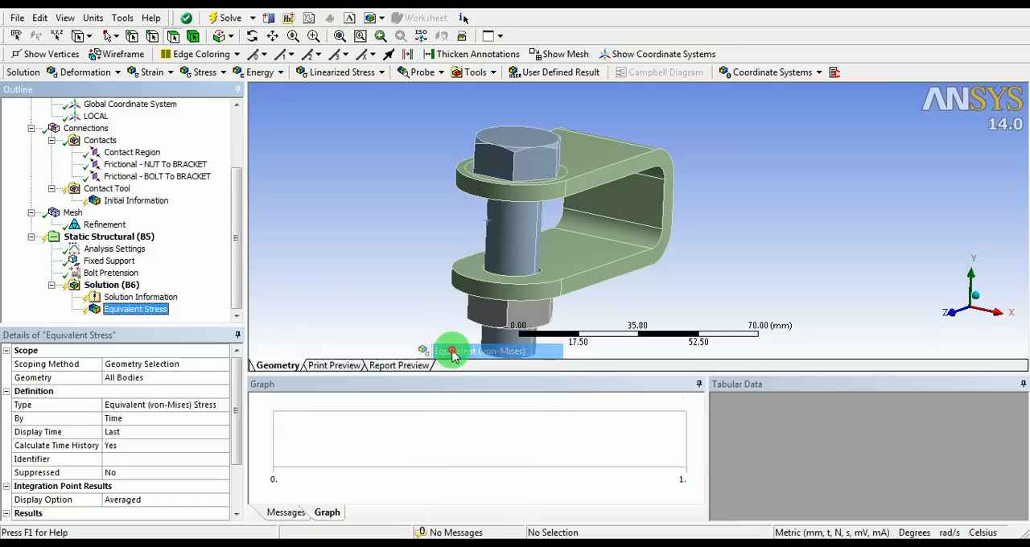
# Add an Equivalent Plastic Strain result for all bodies to the solution
pyautogui.rightClick(110, 288)
pyautogui.moveTo(138, 296)
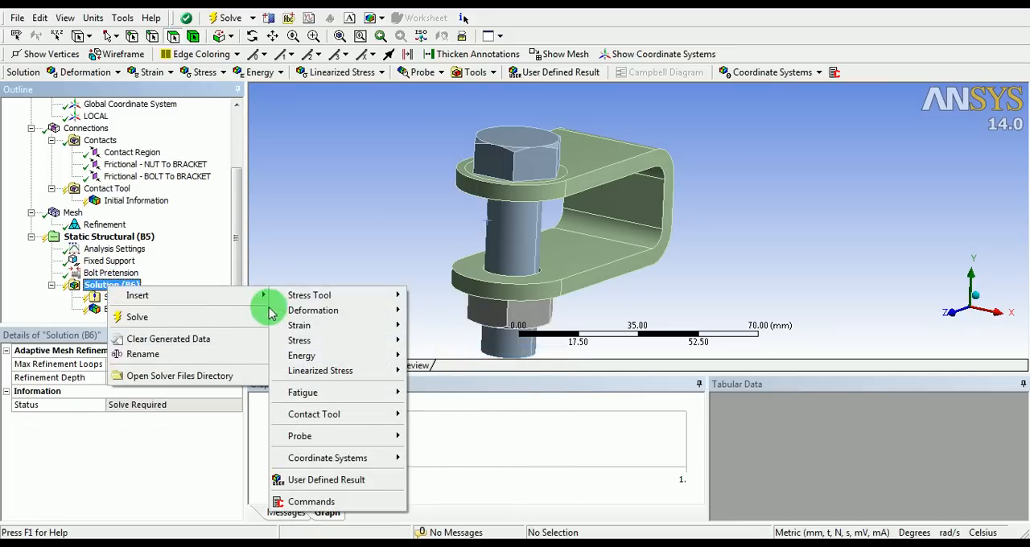
pyautogui.moveTo(281, 313)
pyautogui.moveTo(334, 326)
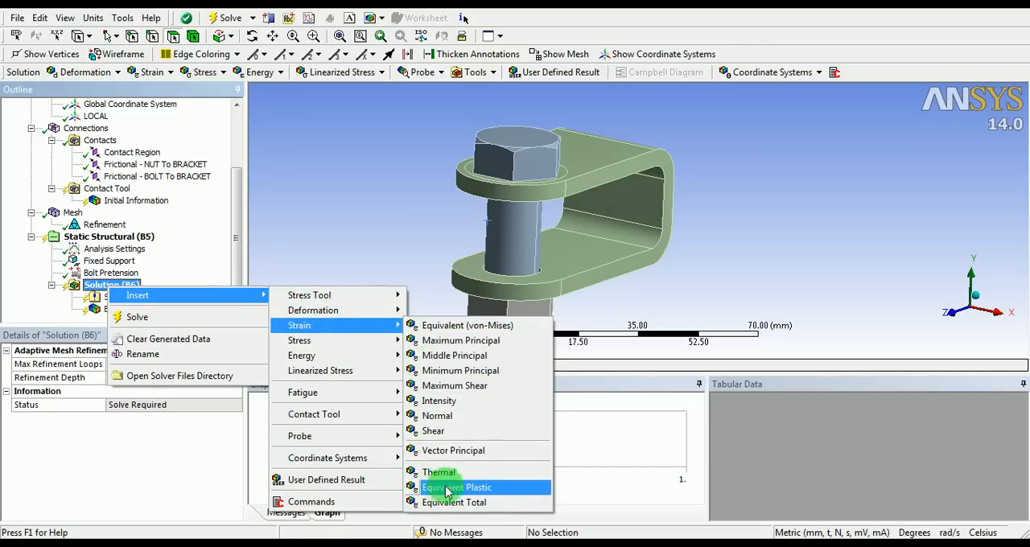
pyautogui.click(507, 488)
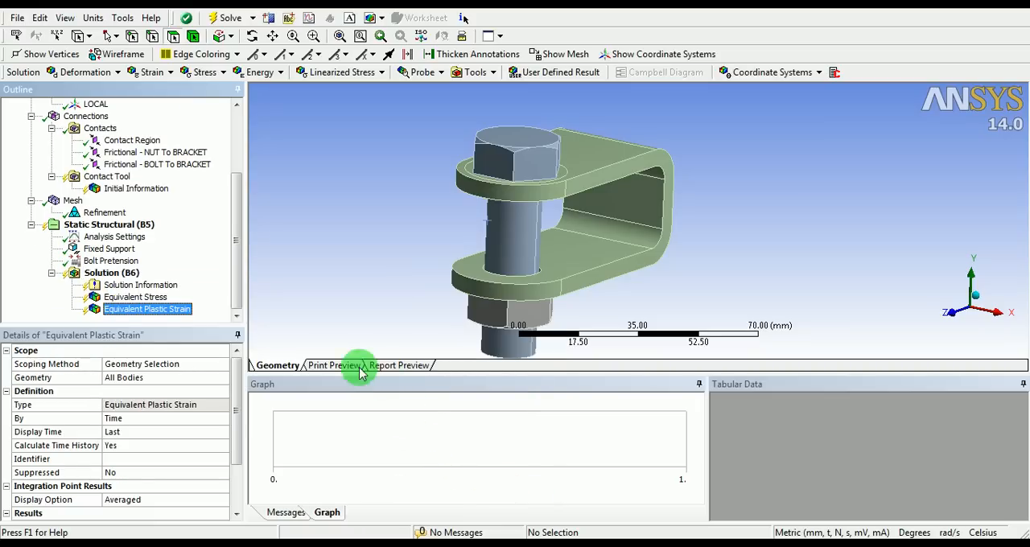
# Add a Directional Deformation result to the solution, oriented along the Z axis of the LOCAL coordinate system
pyautogui.rightClick(117, 277)
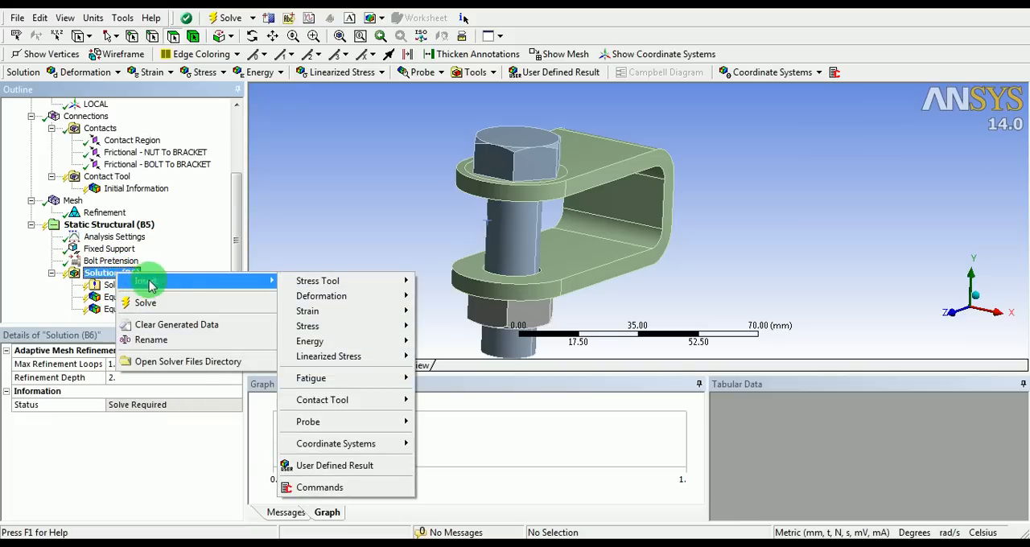
pyautogui.moveTo(390, 302)
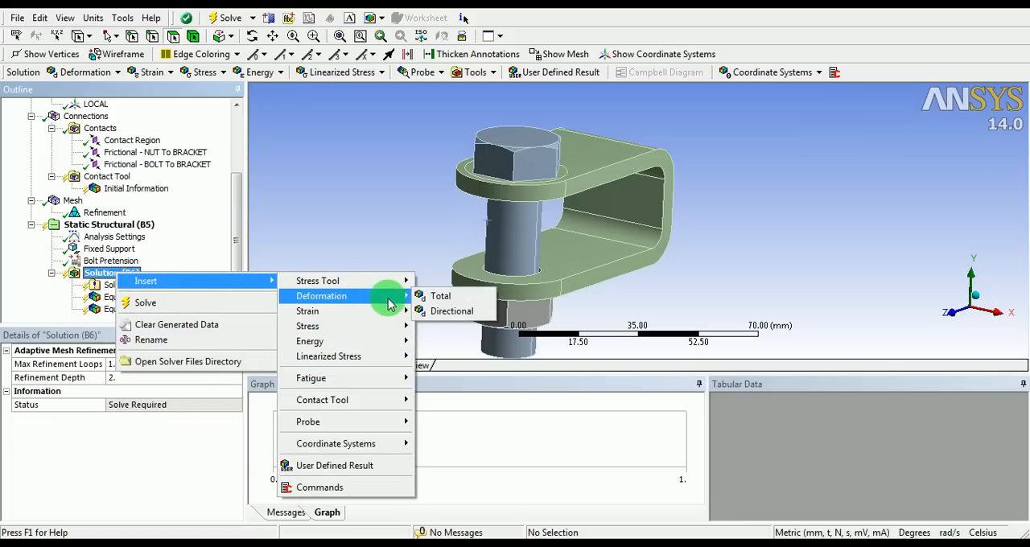
pyautogui.click(449, 310)
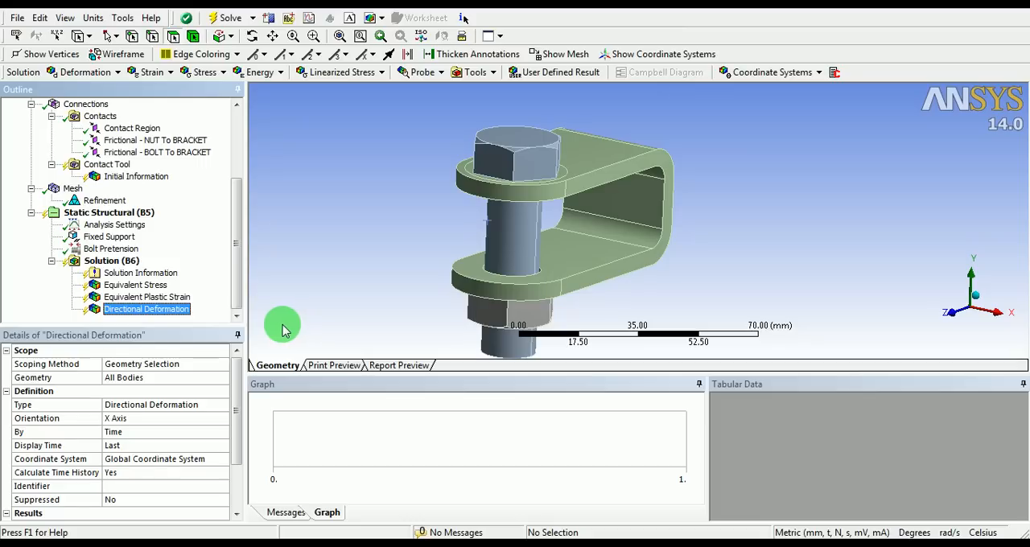
pyautogui.click(184, 419)
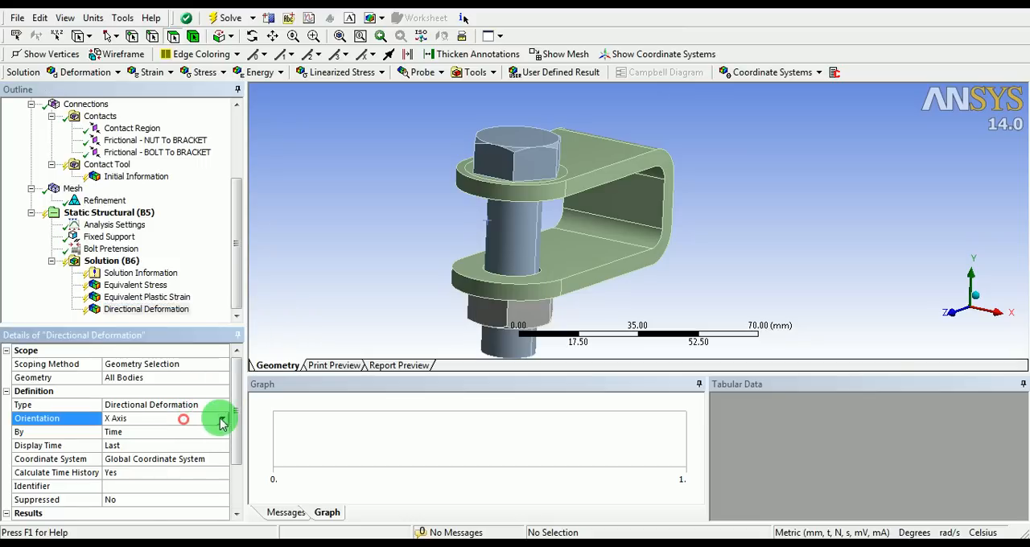
pyautogui.click(223, 420)
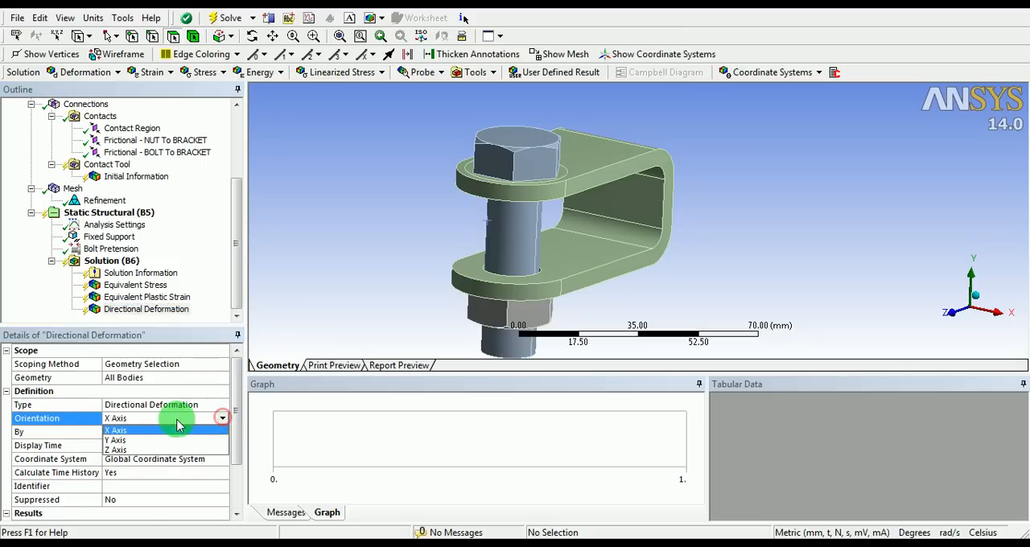
pyautogui.click(126, 449)
pyautogui.click(178, 459)
pyautogui.click(222, 459)
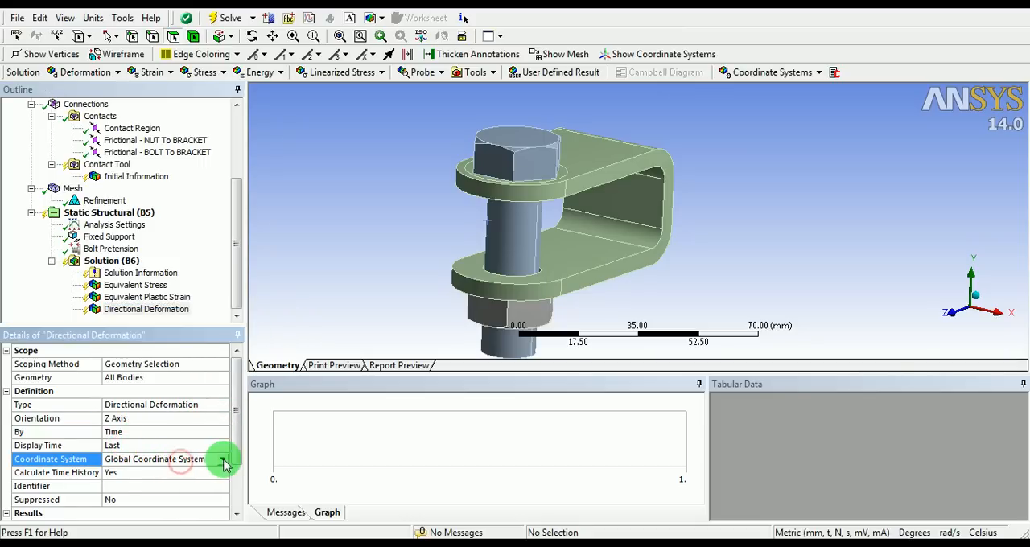
pyautogui.click(139, 483)
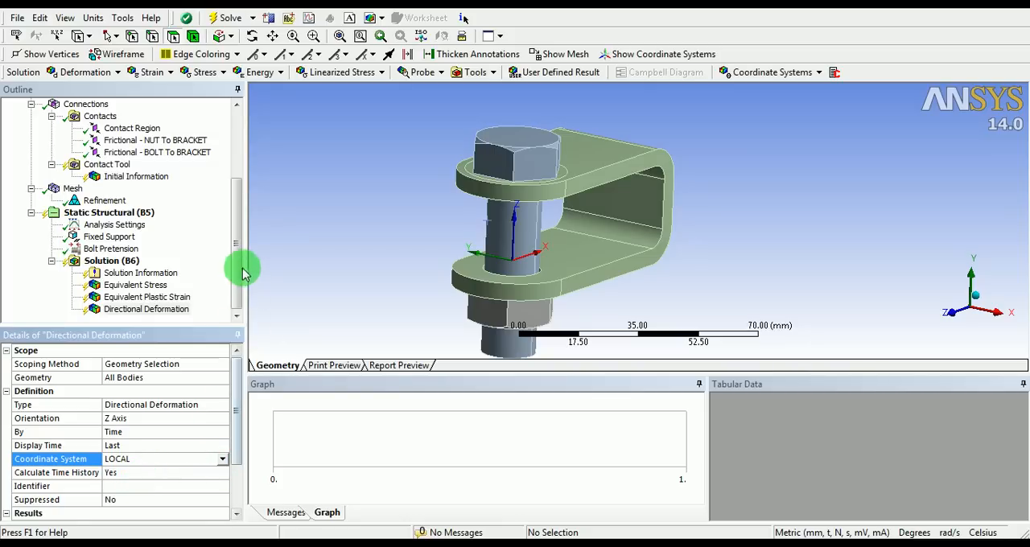
# Solve the static structural analysis and move the solution status window clear of the model
pyautogui.moveTo(238, 271)
pyautogui.mouseDown()
pyautogui.moveTo(237, 225)
pyautogui.moveTo(237, 269)
pyautogui.mouseUp()
pyautogui.moveTo(534, 225); pyautogui.dragTo(387, 179, button='middle')
pyautogui.click(422, 37)
pyautogui.keyDown('shift'); pyautogui.moveTo(490, 200); pyautogui.dragTo(503, 181, button='middle'); pyautogui.keyUp('shift')
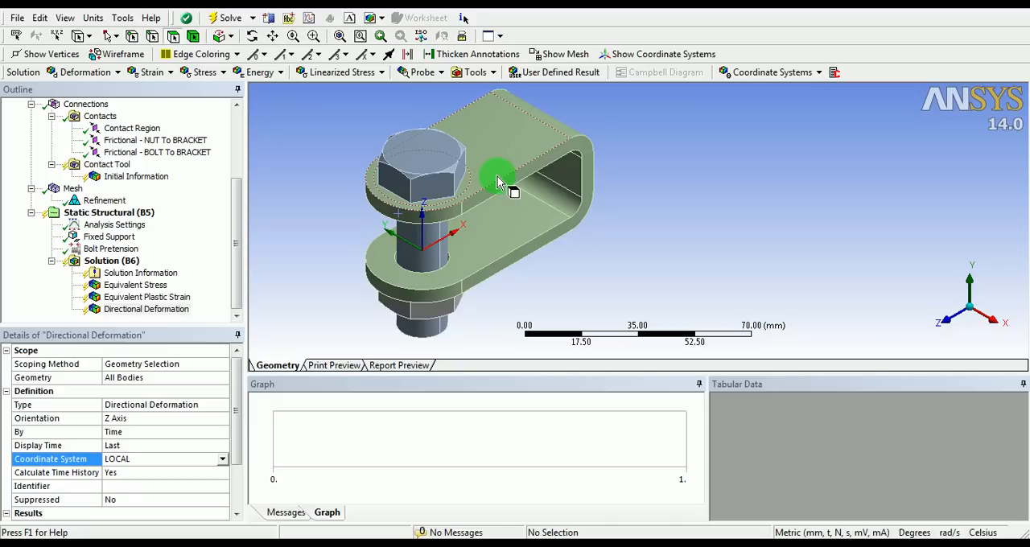
pyautogui.click(121, 263)
pyautogui.rightClick(117, 262)
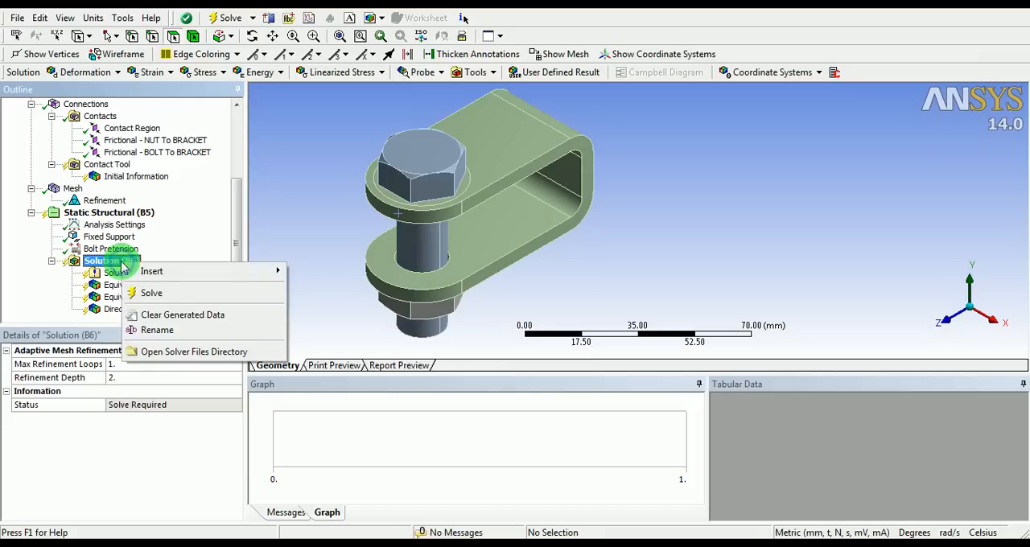
pyautogui.click(211, 294)
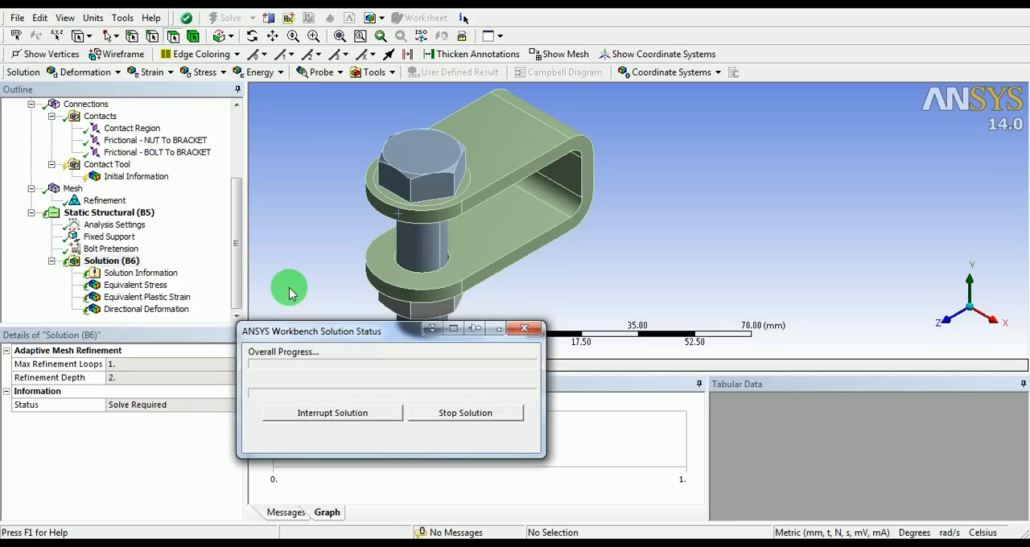
pyautogui.moveTo(357, 331); pyautogui.dragTo(512, 359)
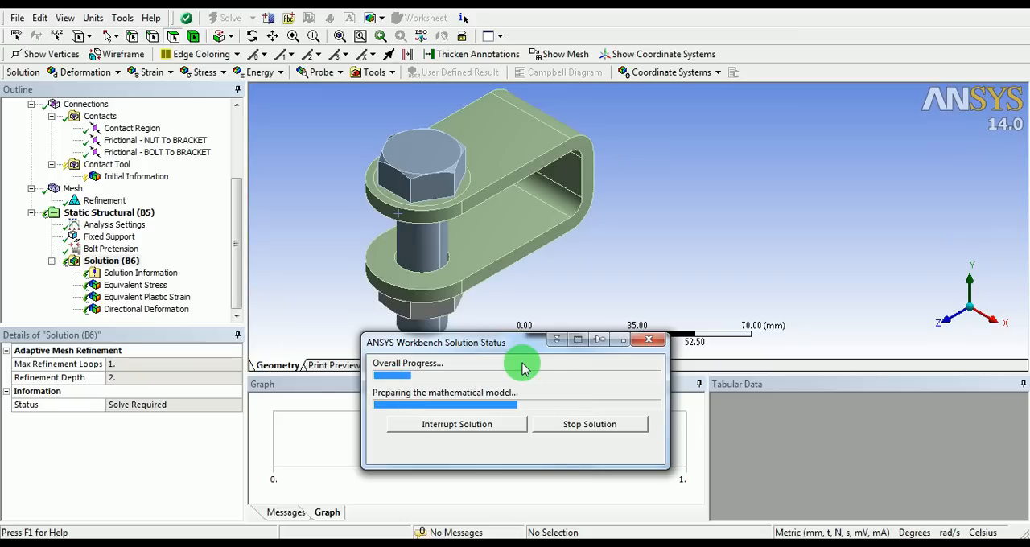
# Set the Solution Information output to Force Convergence to monitor how the solve converges
pyautogui.click(165, 276)
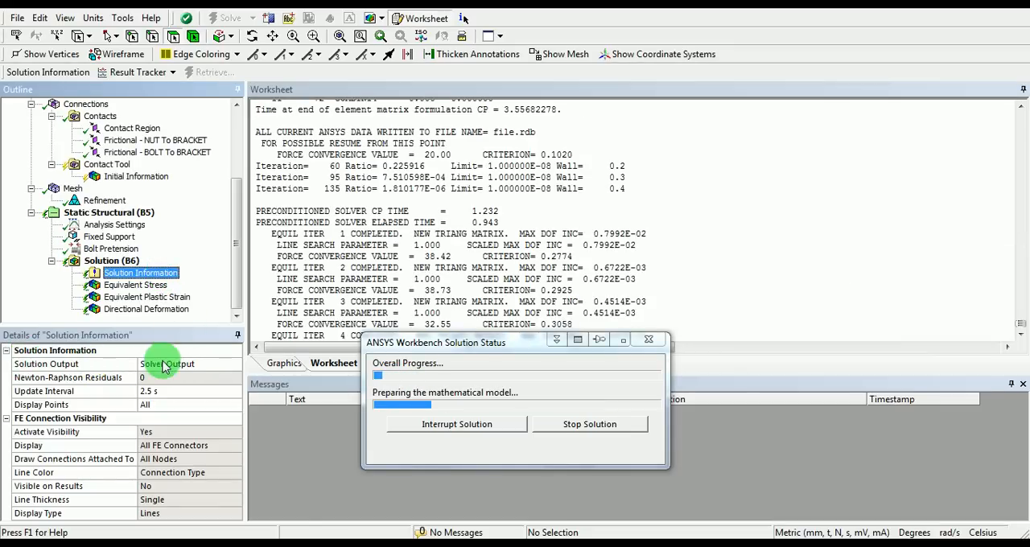
pyautogui.click(205, 367)
pyautogui.click(235, 365)
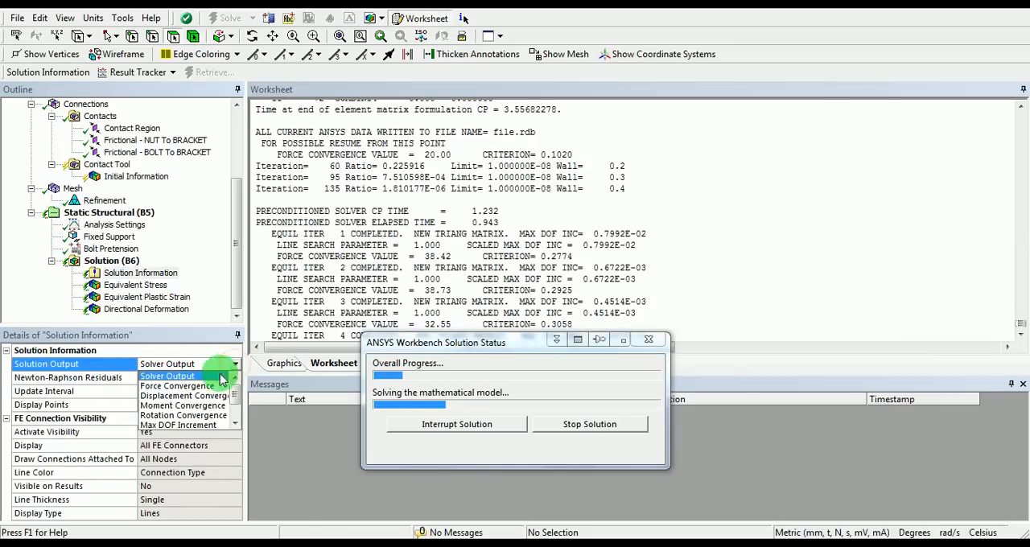
pyautogui.click(165, 388)
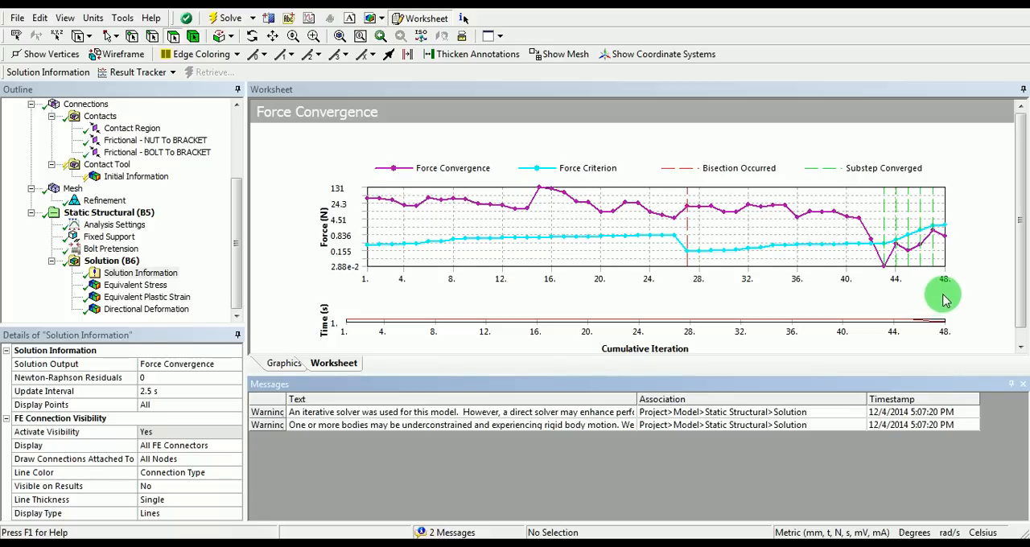
# Review the Equivalent Stress, Equivalent Plastic Strain and Directional Deformation contours on the solved assembly
pyautogui.click(142, 286)
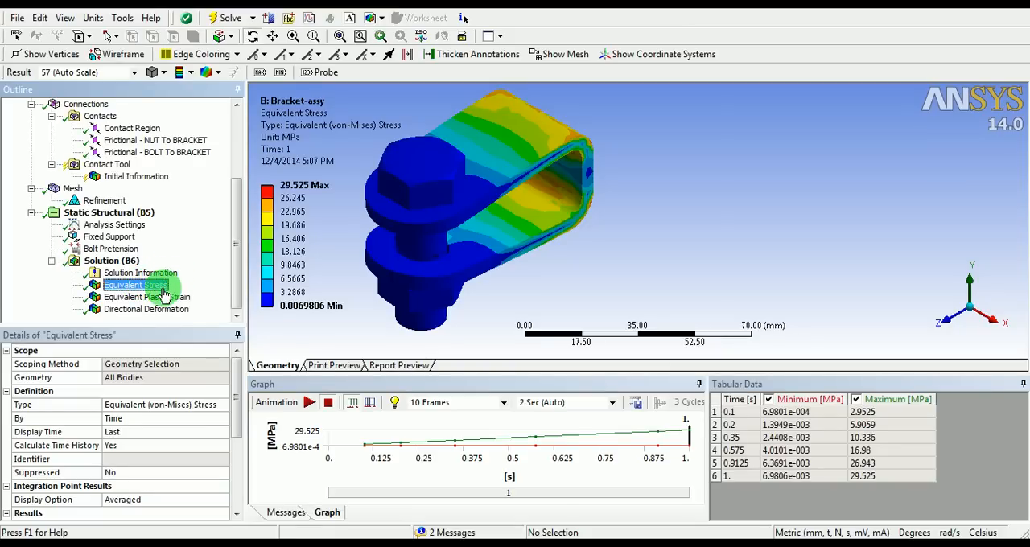
pyautogui.click(163, 299)
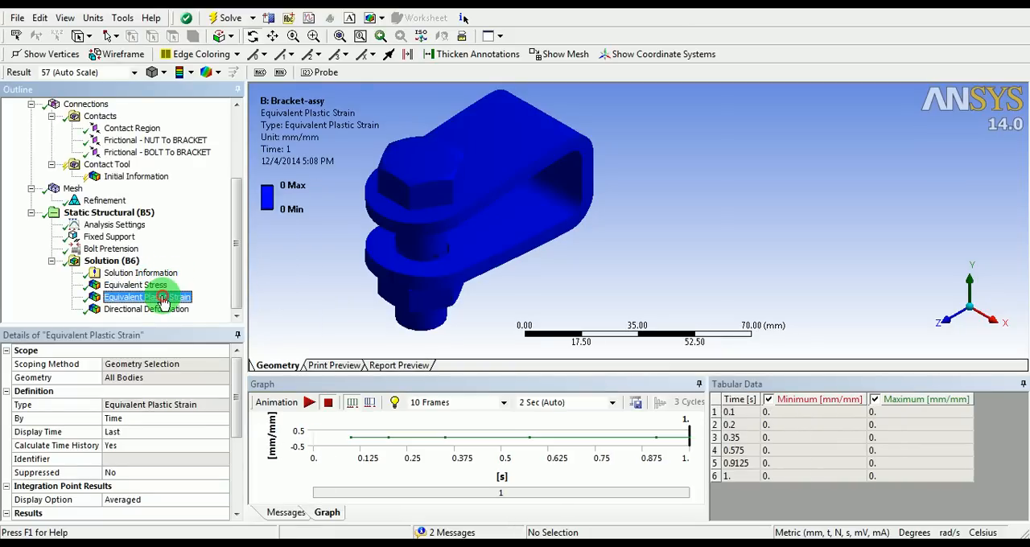
pyautogui.click(164, 312)
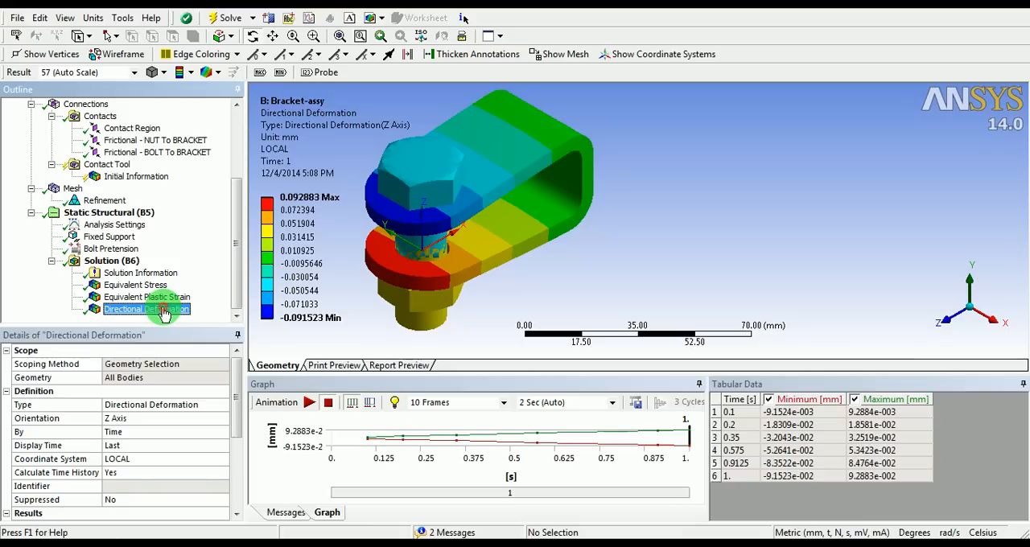
pyautogui.moveTo(451, 220); pyautogui.dragTo(476, 185)
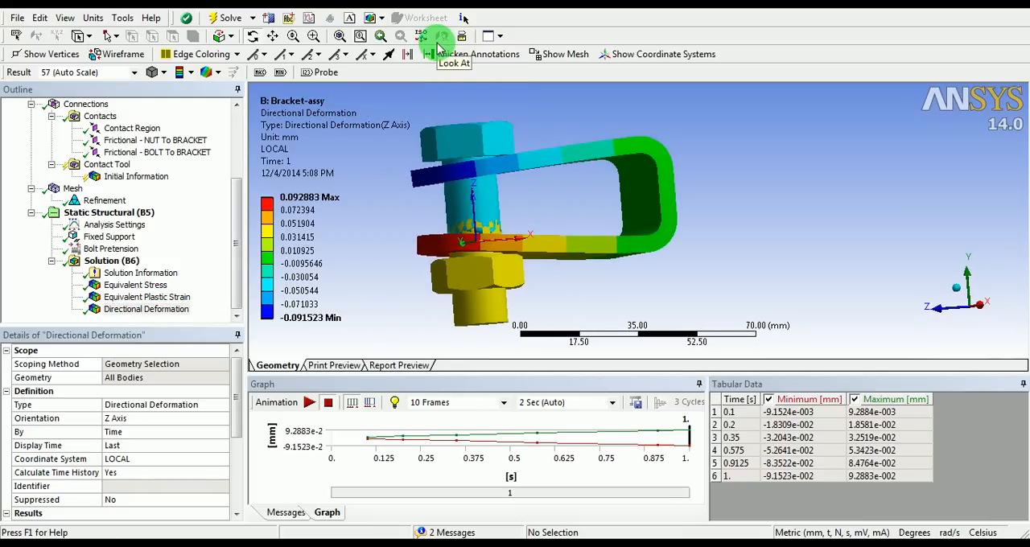
# Animate the Equivalent Stress result and examine the bracket's deformation in a side-on view
pyautogui.click(135, 286)
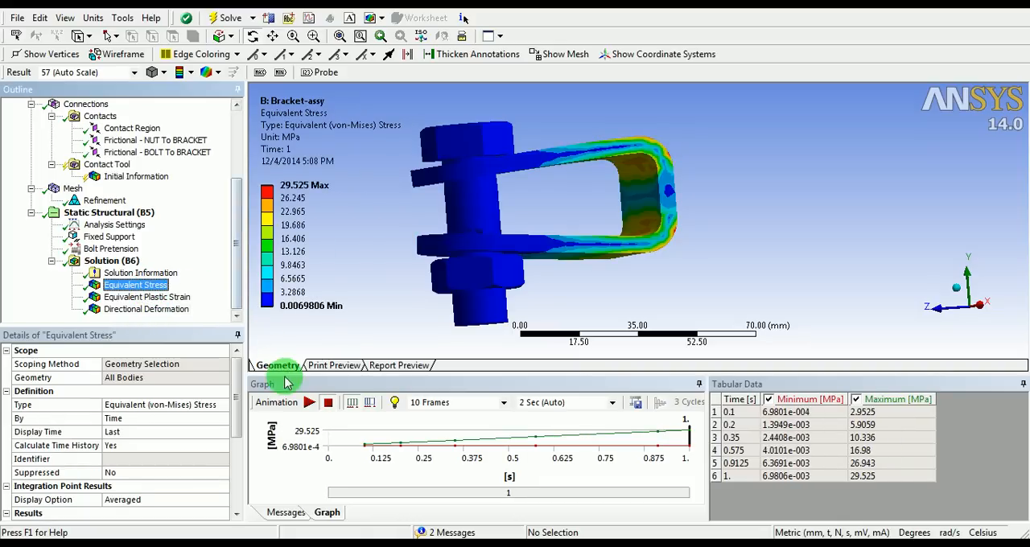
pyautogui.click(309, 402)
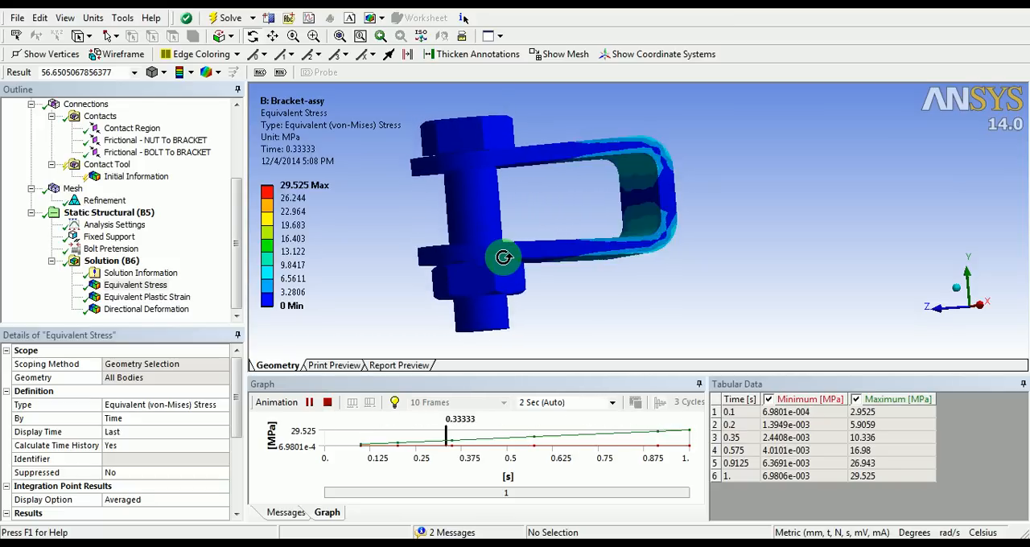
pyautogui.rightClick(720, 119)
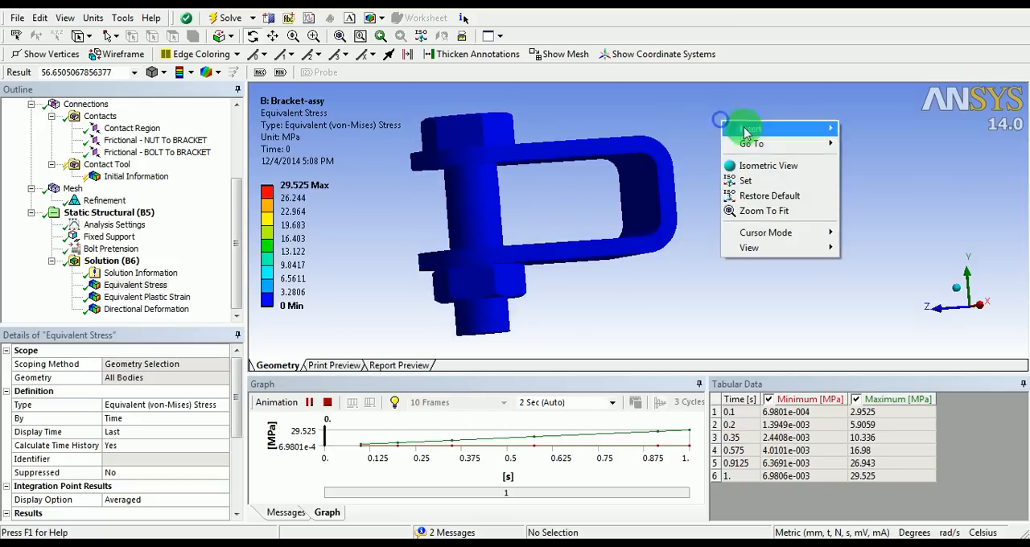
pyautogui.click(799, 249)
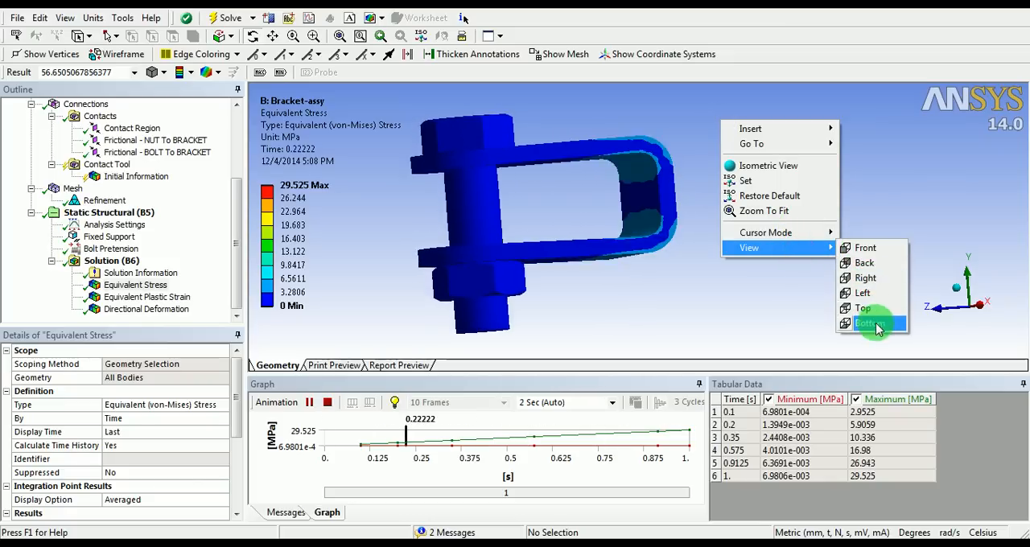
pyautogui.click(869, 248)
pyautogui.rightClick(540, 160)
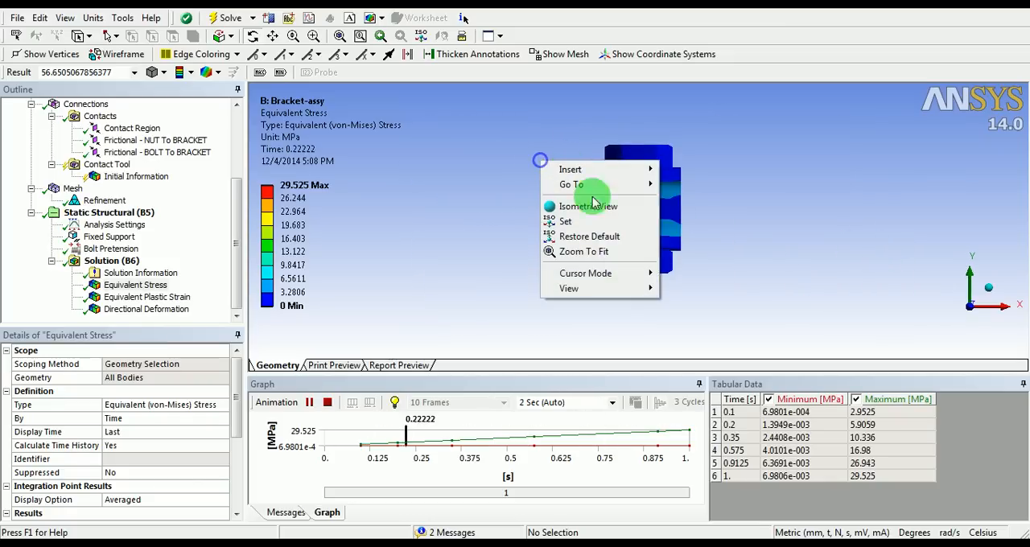
pyautogui.moveTo(610, 289)
pyautogui.click(699, 317)
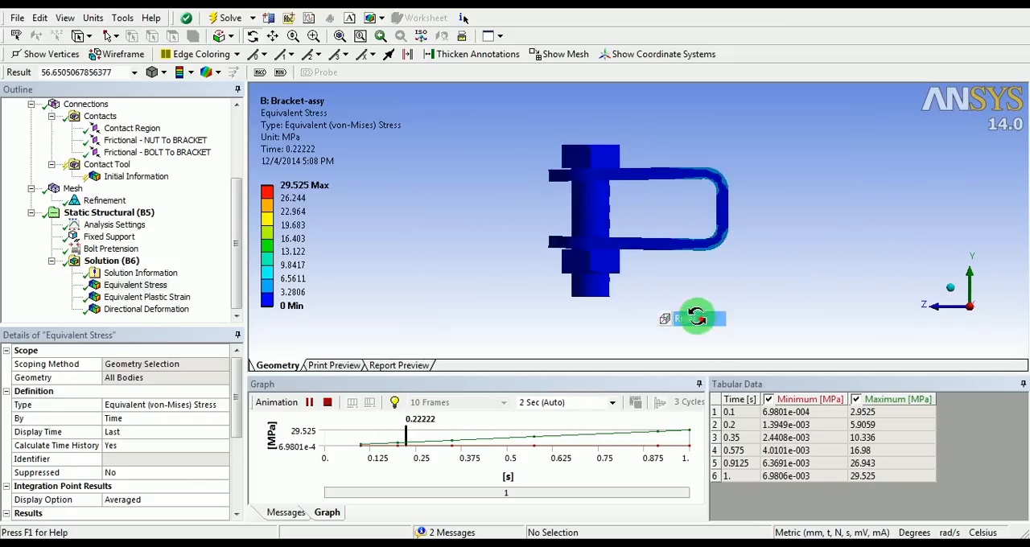
pyautogui.keyDown('shift'); pyautogui.moveTo(656, 259); pyautogui.dragTo(684, 166, button='middle'); pyautogui.keyUp('shift')
pyautogui.keyDown('ctrl'); pyautogui.moveTo(755, 202); pyautogui.dragTo(667, 233, button='middle'); pyautogui.keyUp('ctrl')
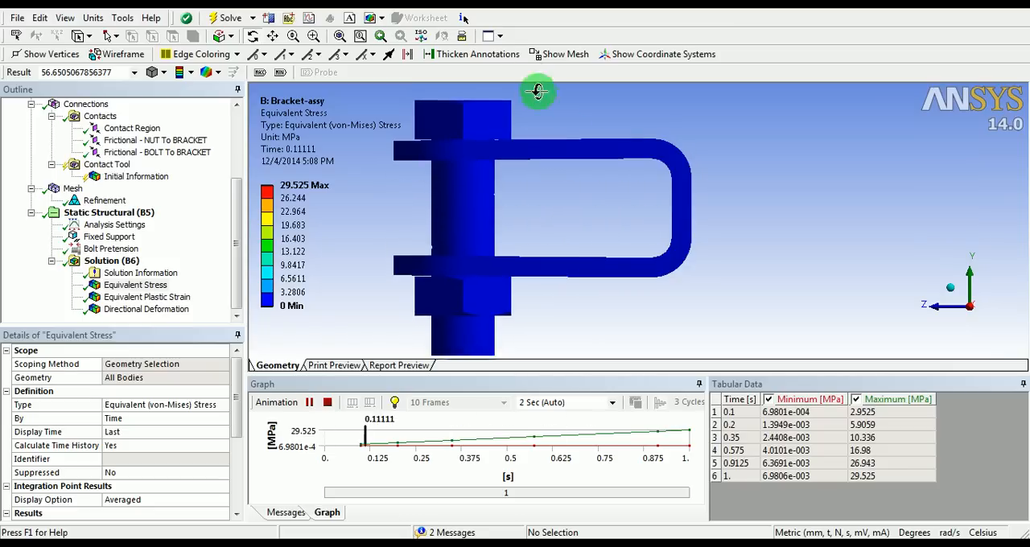
# Split the graphics area into Vertical Viewports and make the second viewport active
pyautogui.click(499, 36)
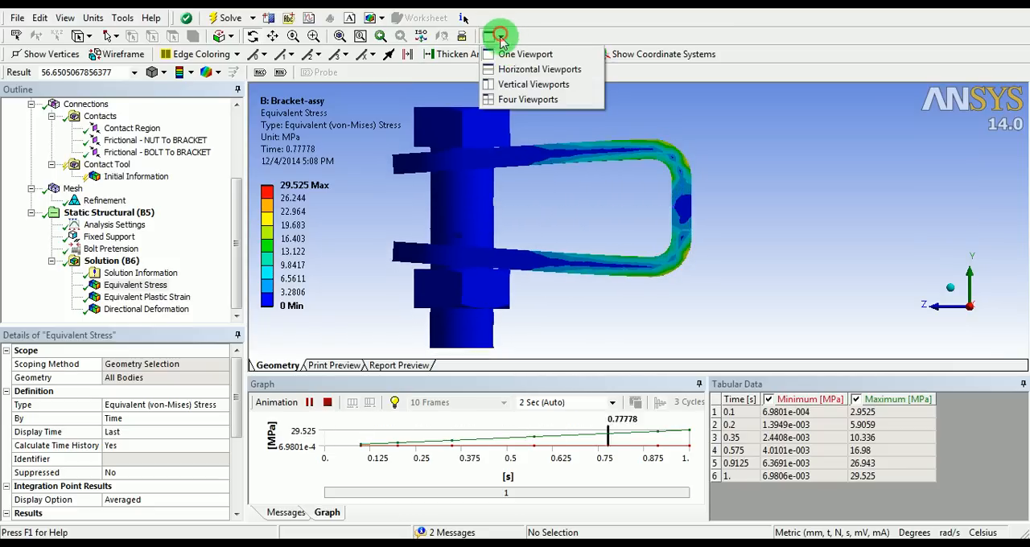
pyautogui.click(535, 86)
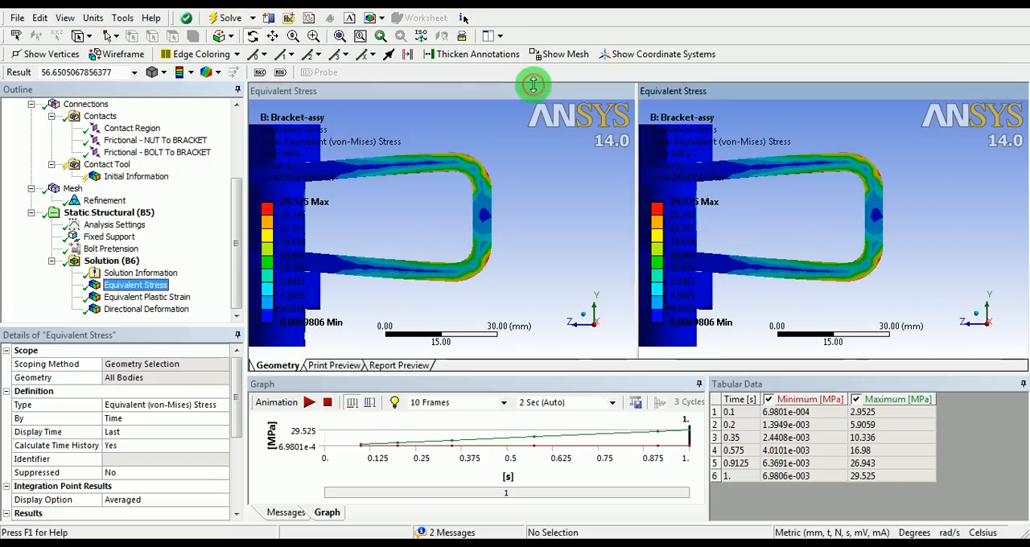
pyautogui.click(950, 211)
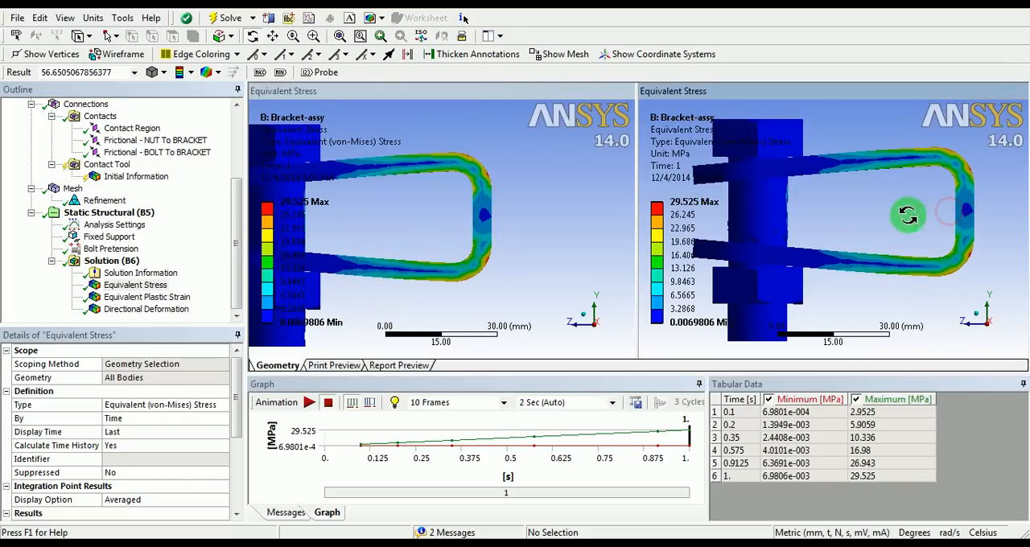
# Show Directional Deformation in the second viewport and animate Equivalent Stress in the first viewport
pyautogui.click(161, 310)
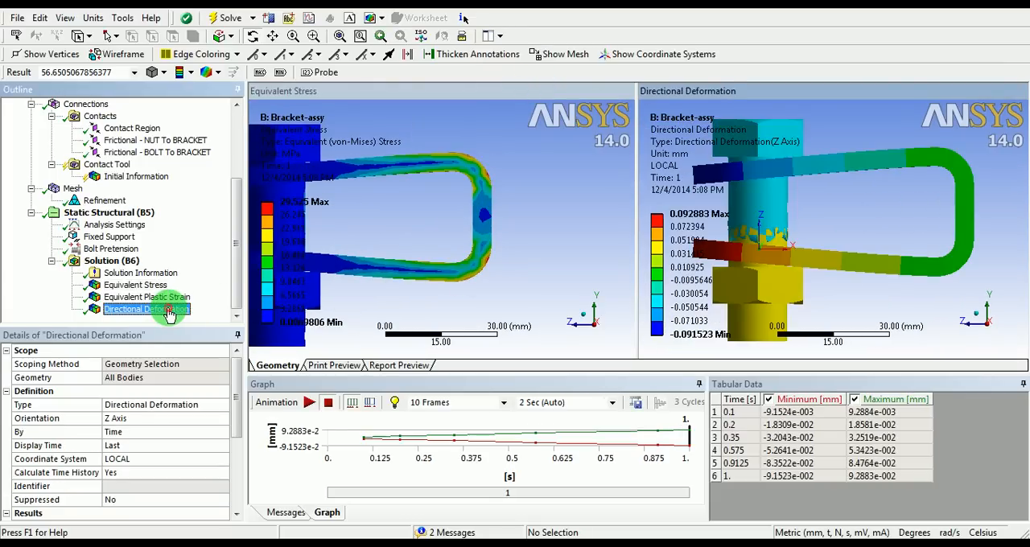
pyautogui.keyDown('shift'); pyautogui.moveTo(893, 185); pyautogui.dragTo(909, 223, button='middle'); pyautogui.keyUp('shift')
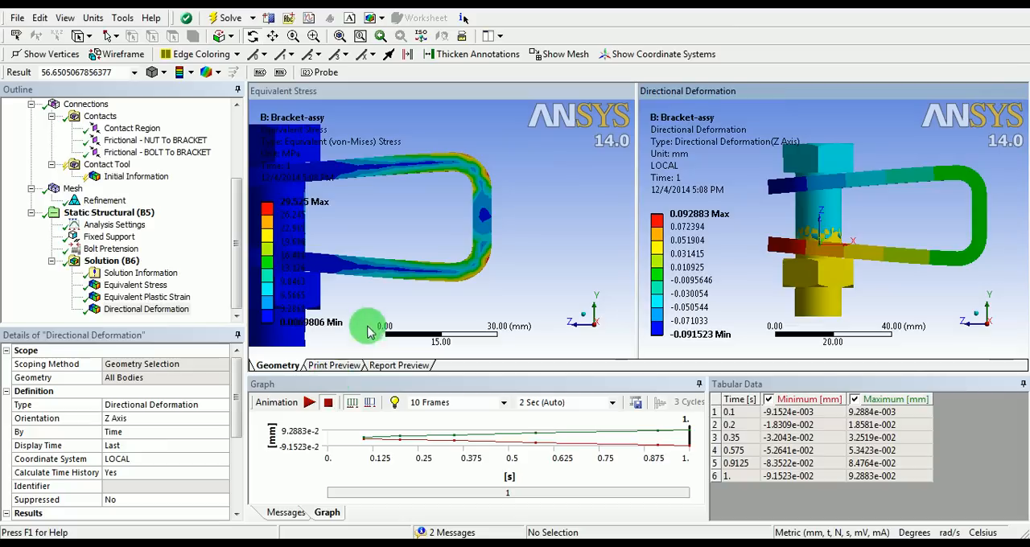
pyautogui.click(378, 291)
pyautogui.click(306, 403)
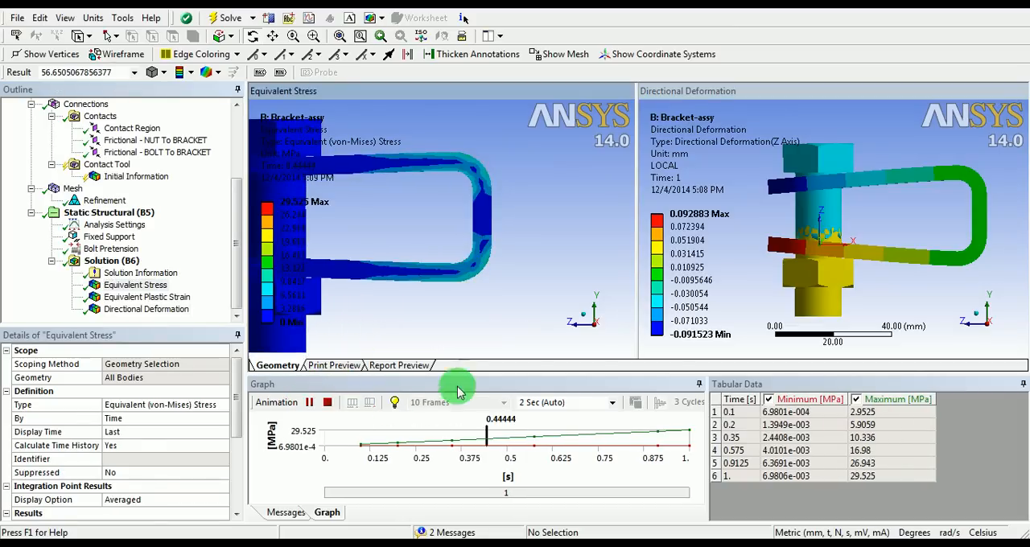
# Auto-hide the Graph, Tabular Data, Outline and Details panes to enlarge both result viewports
pyautogui.click(1021, 386)
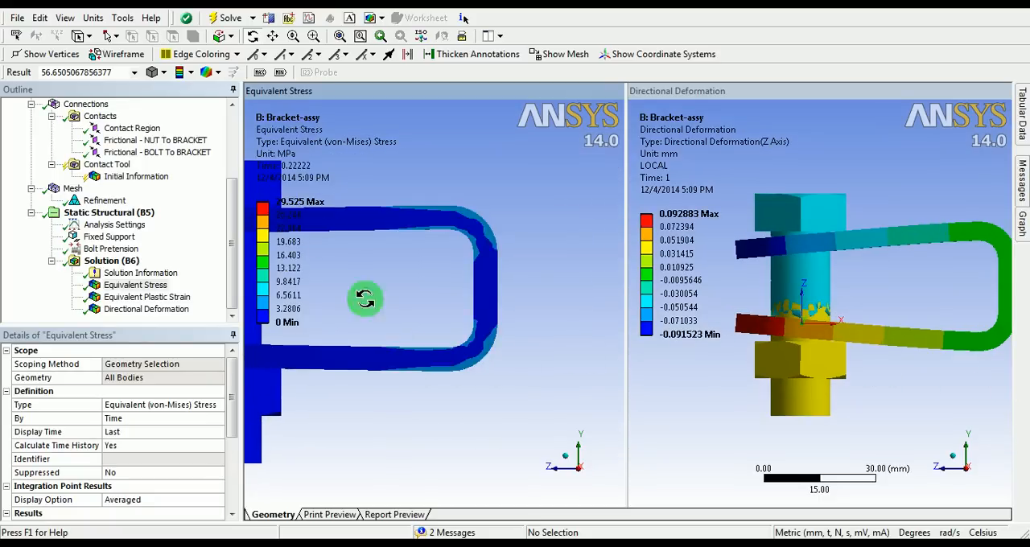
pyautogui.click(234, 91)
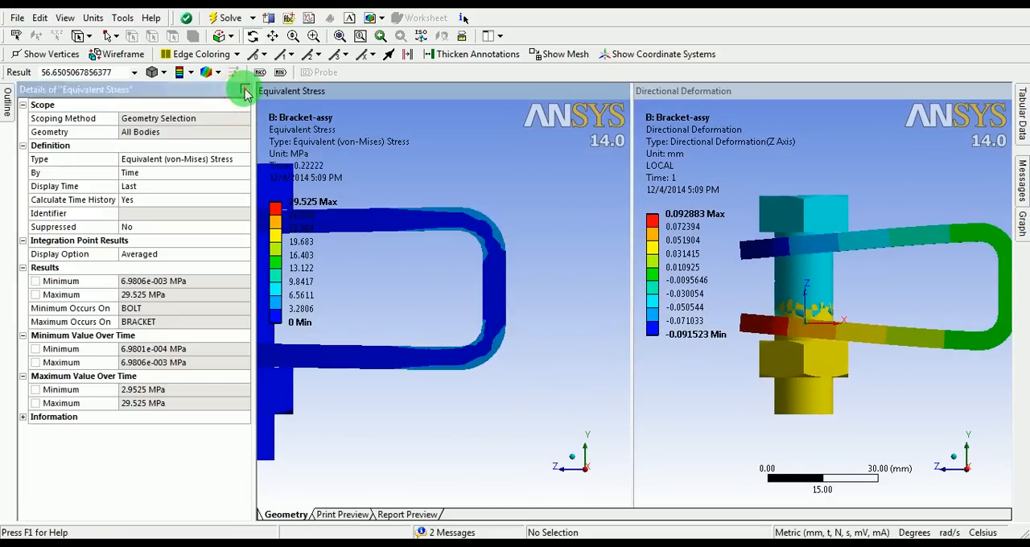
pyautogui.click(232, 89)
# Orient the Equivalent Stress viewport to an isometric view of the bracket assembly
pyautogui.keyDown('shift'); pyautogui.moveTo(382, 221); pyautogui.dragTo(370, 238, button='middle'); pyautogui.keyUp('shift')
pyautogui.keyDown('ctrl'); pyautogui.moveTo(276, 242); pyautogui.dragTo(406, 251, button='middle'); pyautogui.keyUp('ctrl')
pyautogui.click(423, 37)
pyautogui.keyDown('ctrl'); pyautogui.moveTo(384, 168); pyautogui.dragTo(335, 212, button='middle'); pyautogui.keyUp('ctrl')
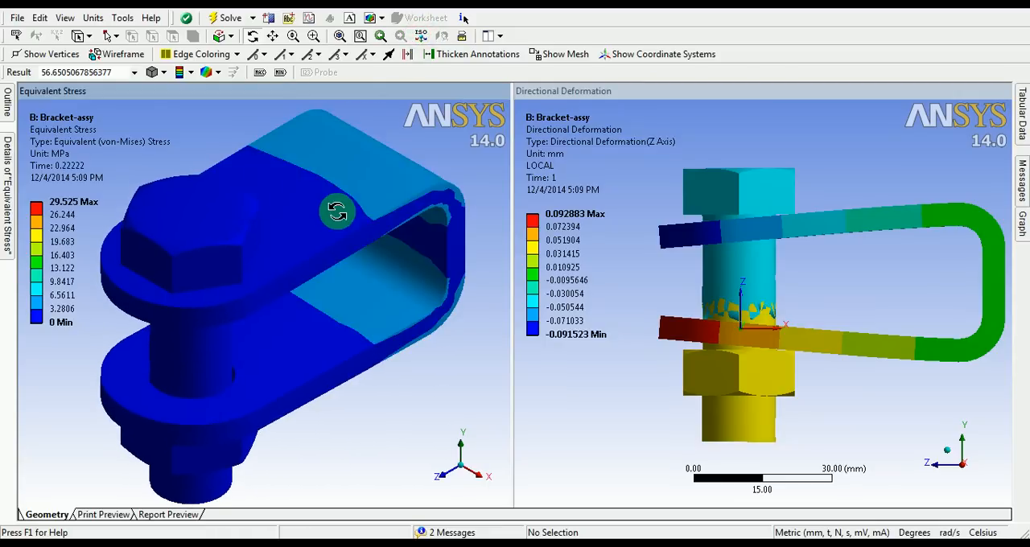
# Orient the Directional Deformation viewport to a matching isometric view for comparison with the stress contour
pyautogui.click(886, 267)
pyautogui.keyDown('shift'); pyautogui.moveTo(875, 268); pyautogui.dragTo(877, 282, button='middle'); pyautogui.keyUp('shift')
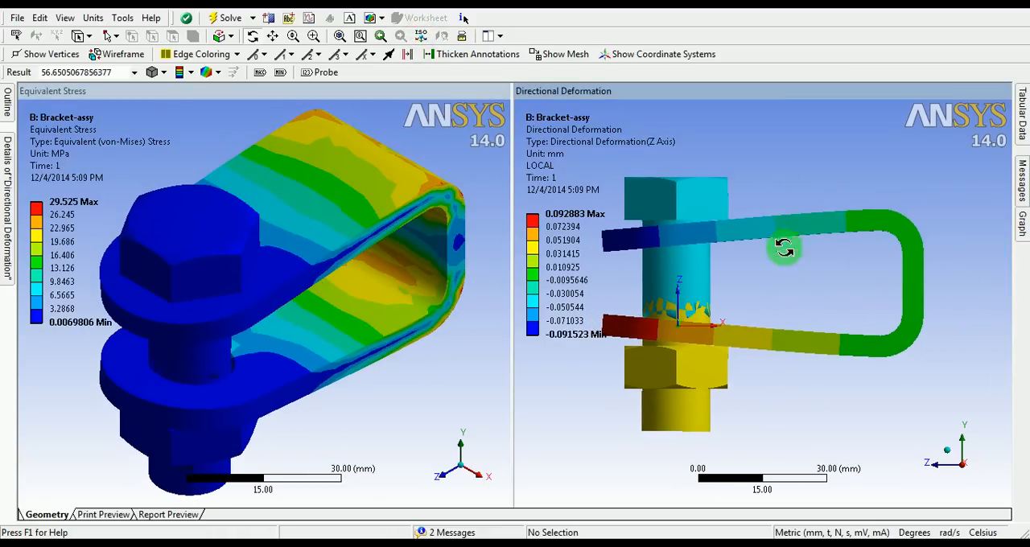
pyautogui.click(422, 37)
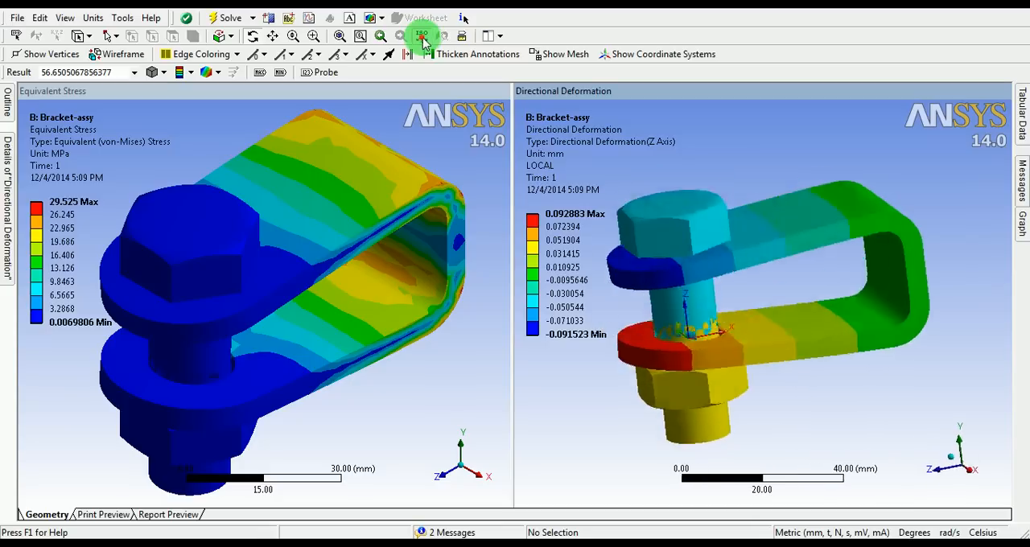
pyautogui.keyDown('shift'); pyautogui.moveTo(741, 313); pyautogui.dragTo(736, 276, button='middle'); pyautogui.keyUp('shift')
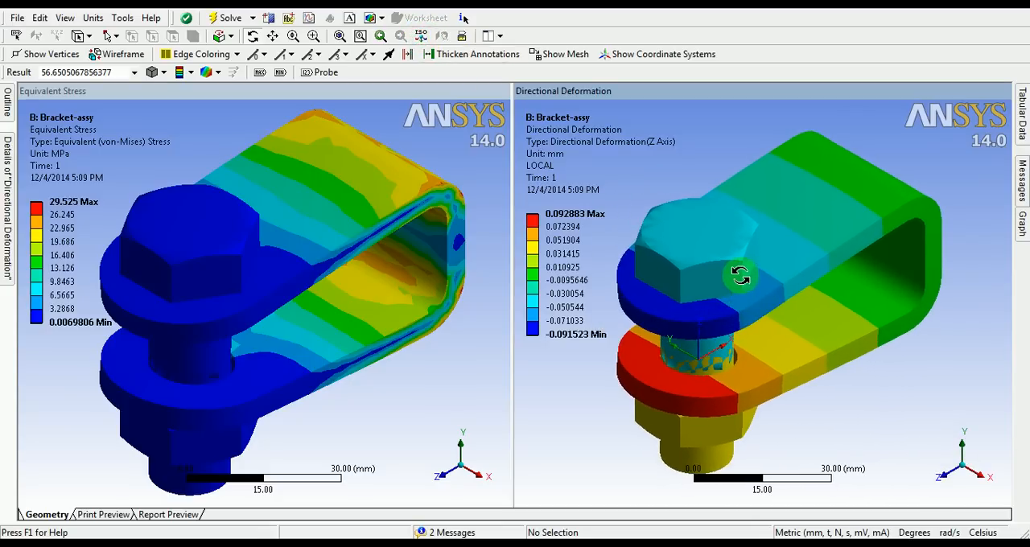
pyautogui.moveTo(732, 325); pyautogui.dragTo(829, 304, button='middle')
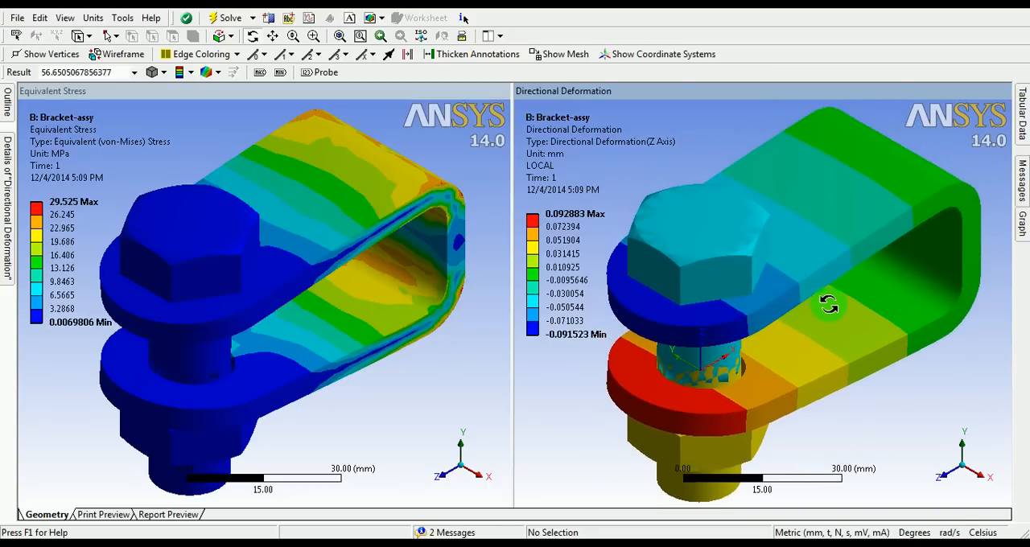